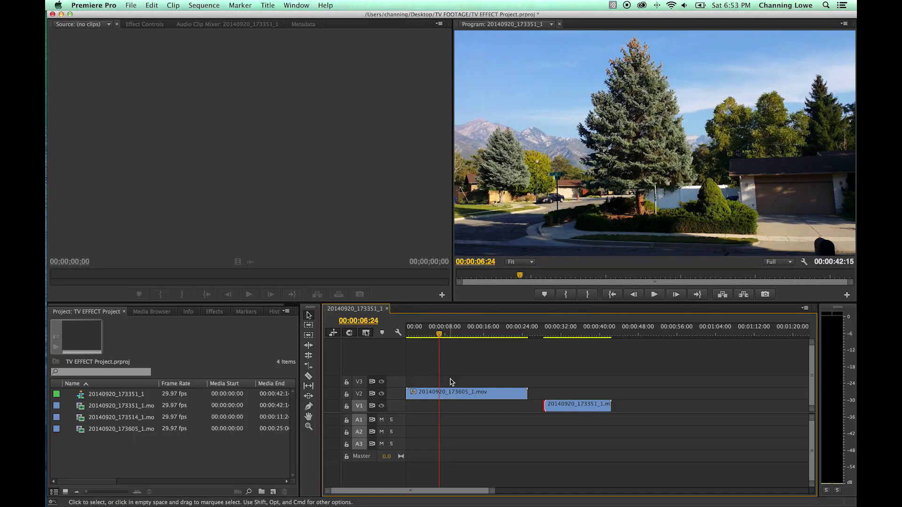
Step: Arrange clips 20140920_173605_1.mov and 20140920_173351_1.mov end to end on track V1 and expand the track heights
drag(453, 380, 452, 394)
drag(555, 405, 550, 413)
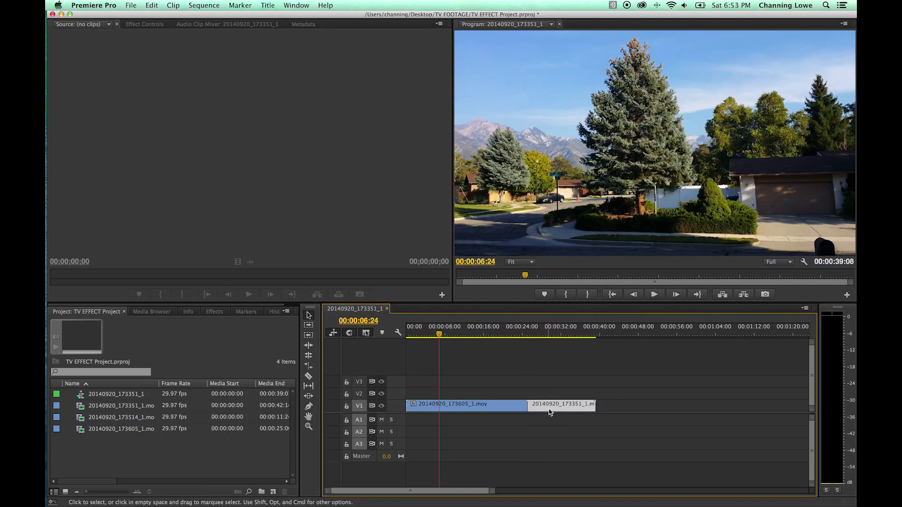
key(shift+=)
Step: Scrub and play through the TV clip to examine the orange tracking marks as the camera pulls back
drag(447, 333, 536, 360)
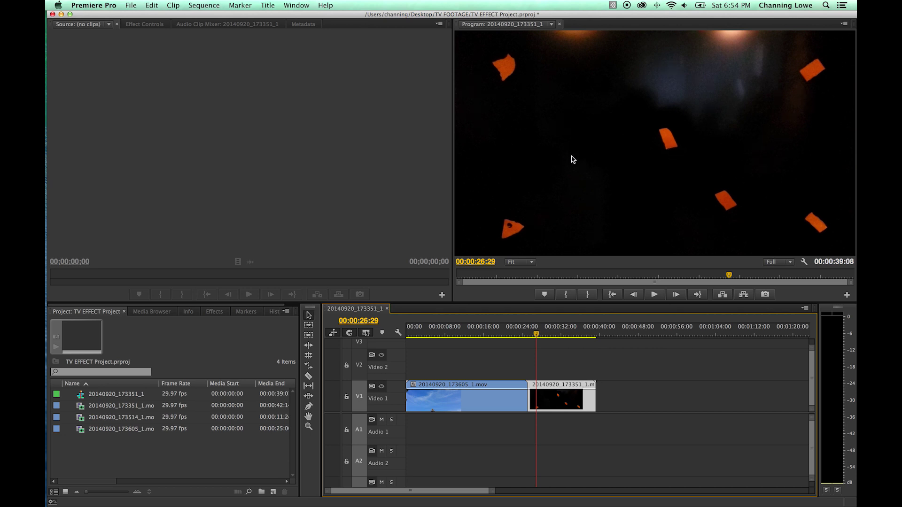
drag(539, 336, 543, 342)
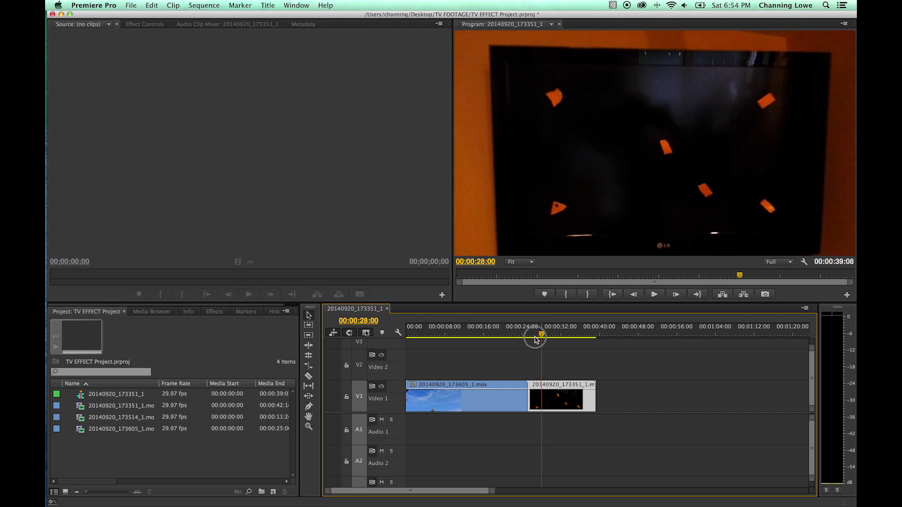
drag(539, 336, 533, 332)
key(space)
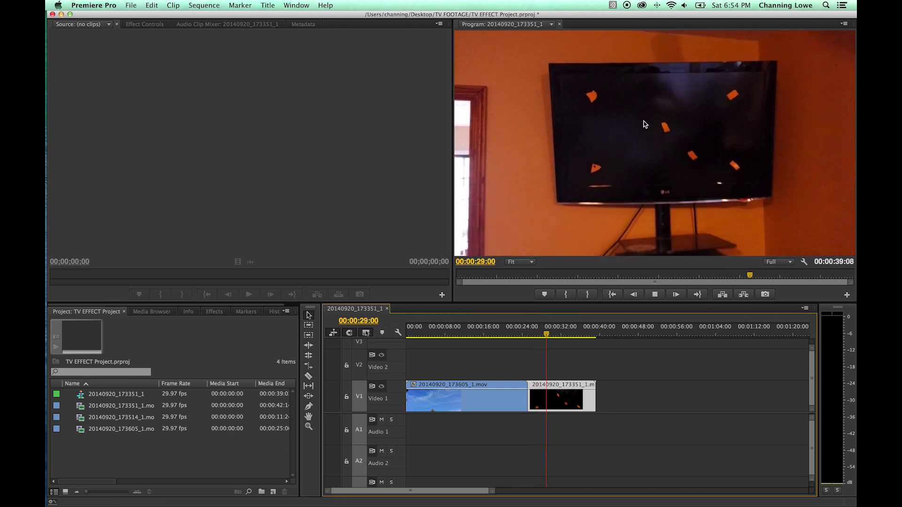
key(space)
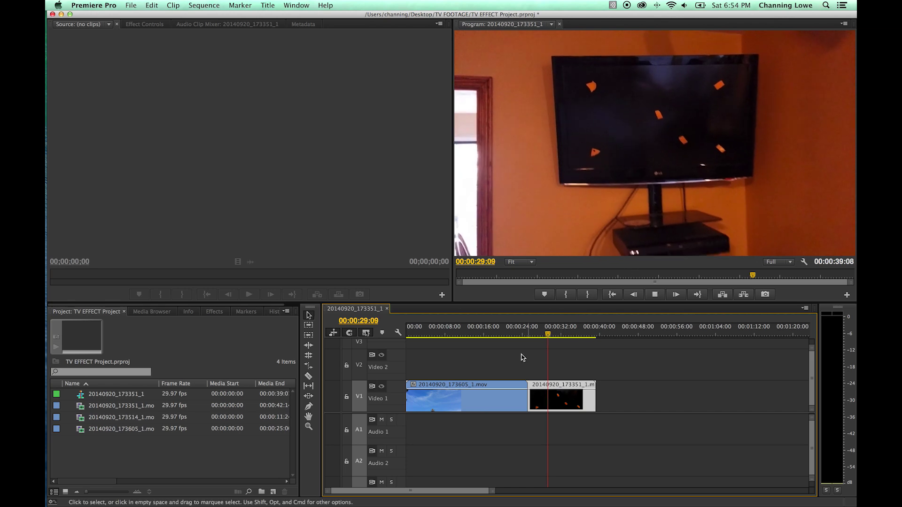
mouse_move(548, 335)
mouse_down()
mouse_move(444, 342)
mouse_move(556, 350)
mouse_up()
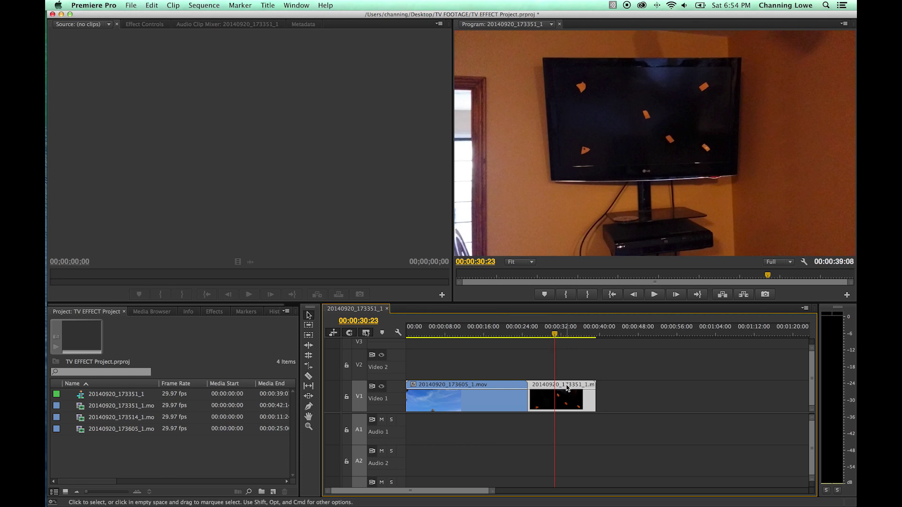
Step: Raise 20140920_173605_1.mov to track V2 and place 20140920_173351_1.mov beneath it on V1, starting at 00:00:03:27
click(492, 401)
key(alt+Up)
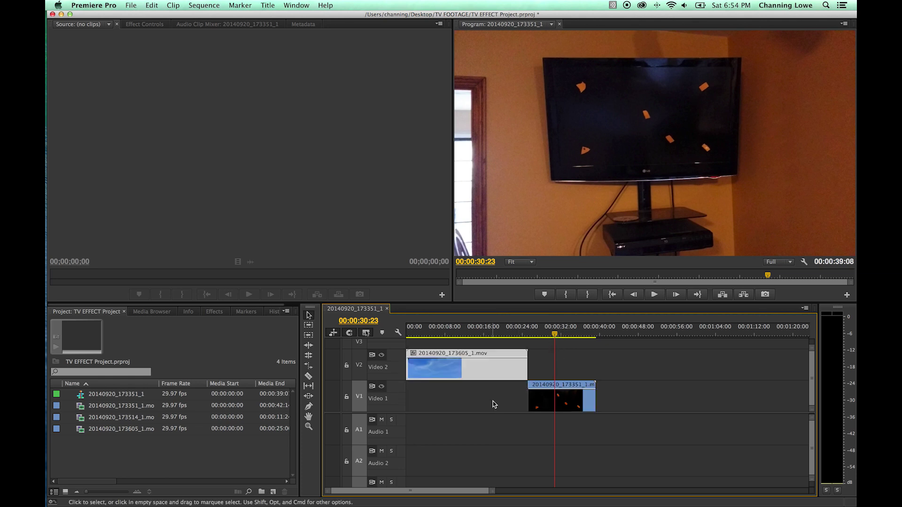
mouse_move(551, 404)
mouse_down()
mouse_move(483, 398)
mouse_move(550, 399)
mouse_up()
click(490, 368)
mouse_move(423, 333)
mouse_down()
mouse_move(435, 333)
mouse_move(405, 336)
mouse_up()
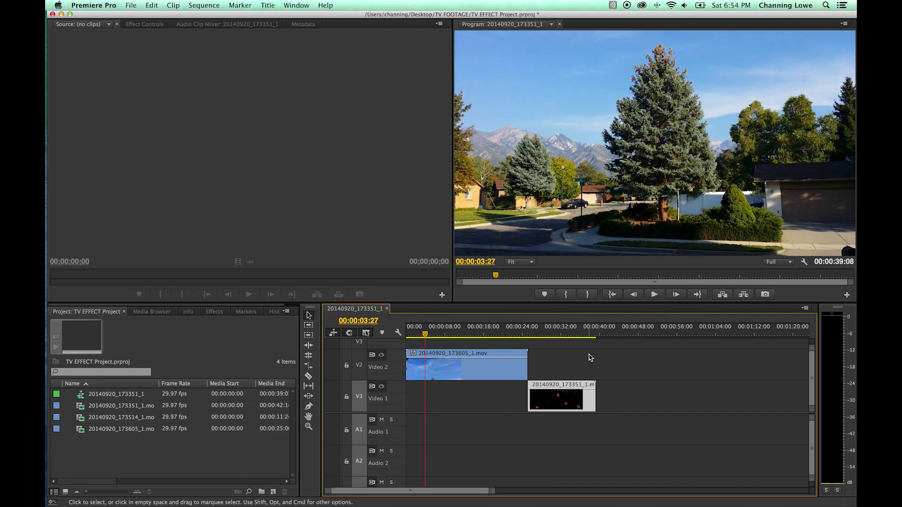
drag(558, 403, 453, 380)
Step: Play the overlapping clips up to 00:00:12:01, lowering the V2 clip's opacity to view the TV shot beneath it
key(space)
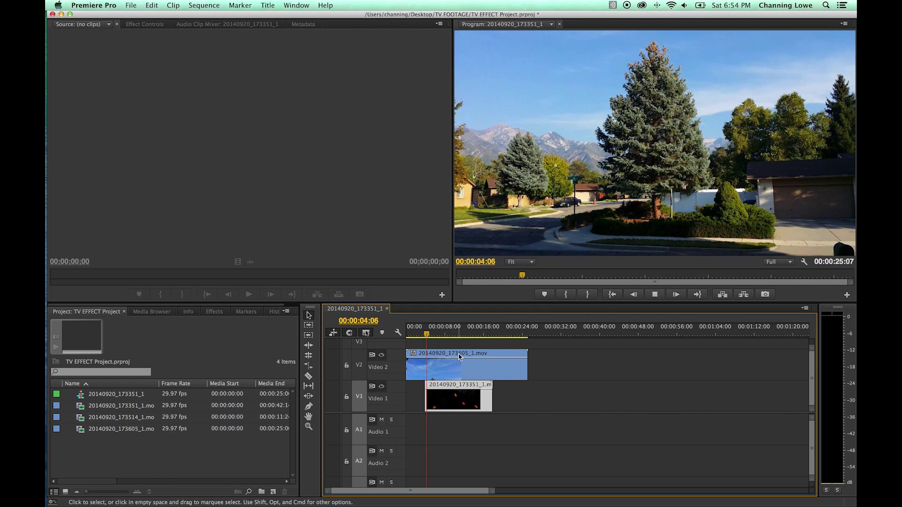
key(space)
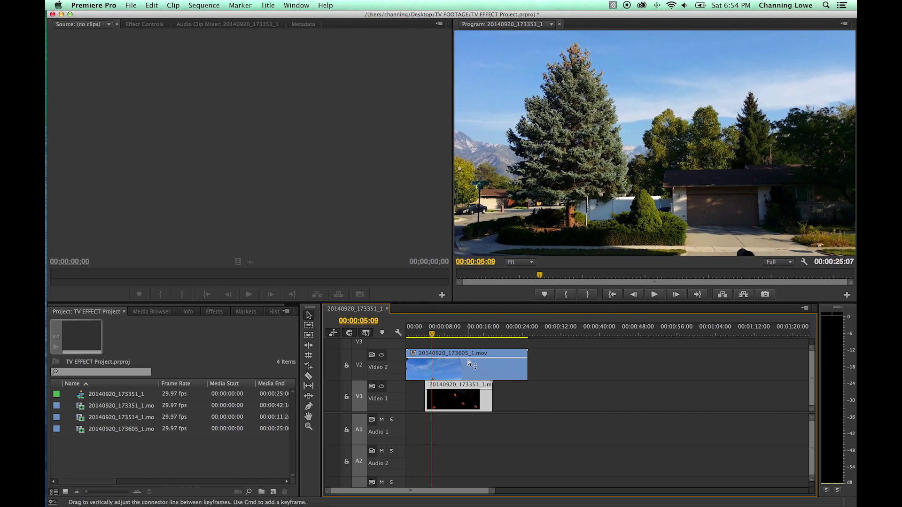
drag(469, 363, 472, 376)
click(482, 395)
key(space)
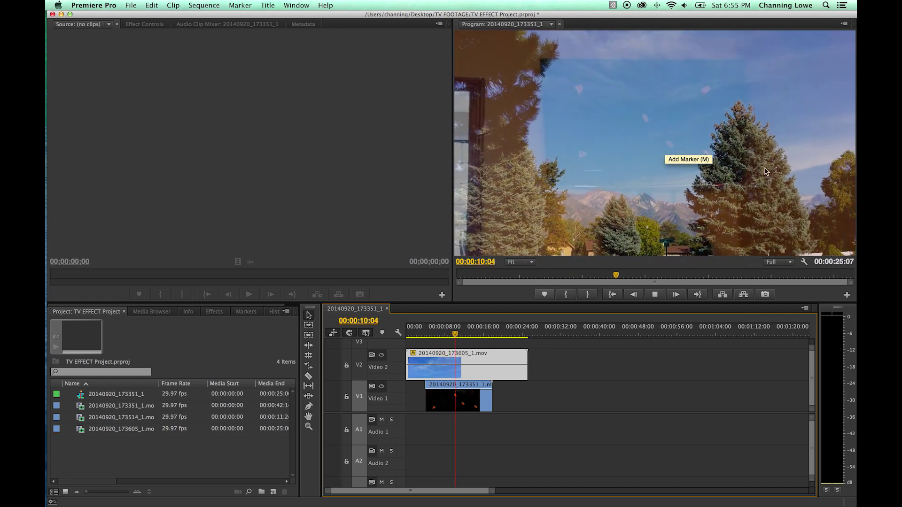
key(space)
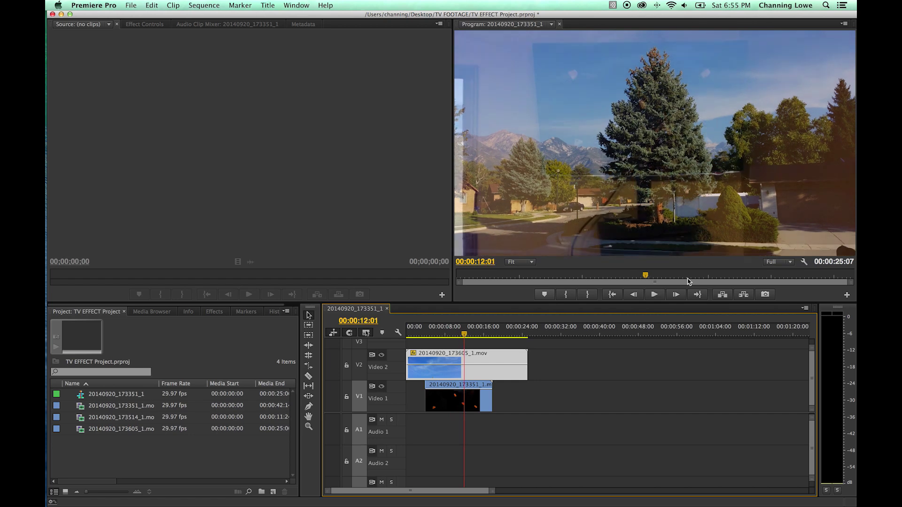
Step: Trim the ends of both clips to 00:00:12:01 and check the overlap with the whole sequence fitted in the timeline
drag(529, 371, 463, 368)
drag(491, 396, 464, 397)
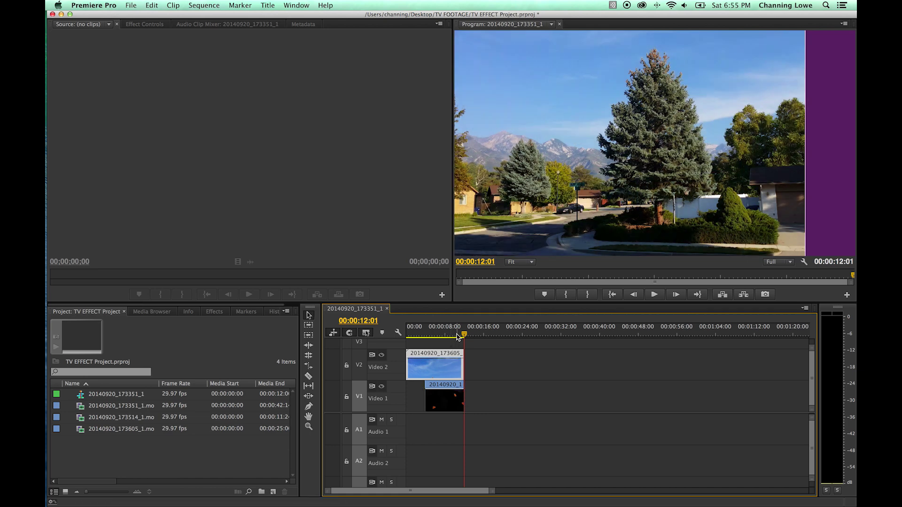
key(backslash)
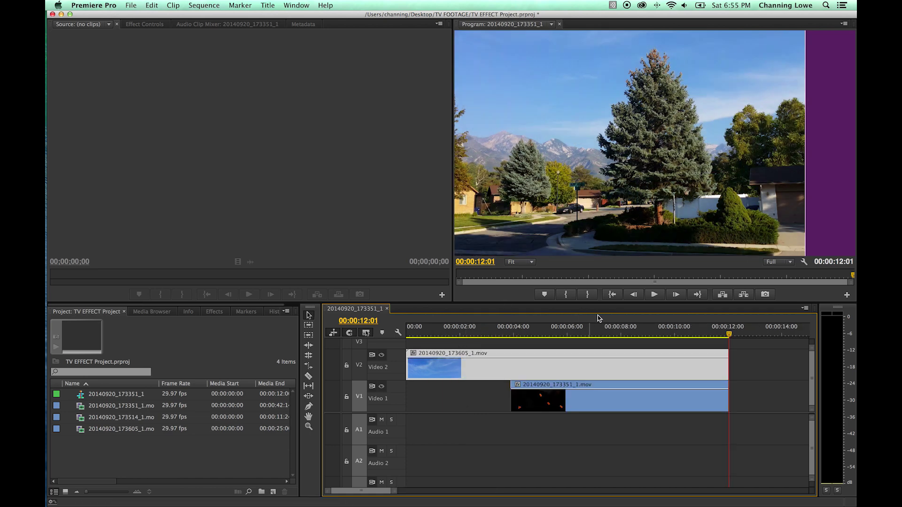
drag(597, 332, 516, 333)
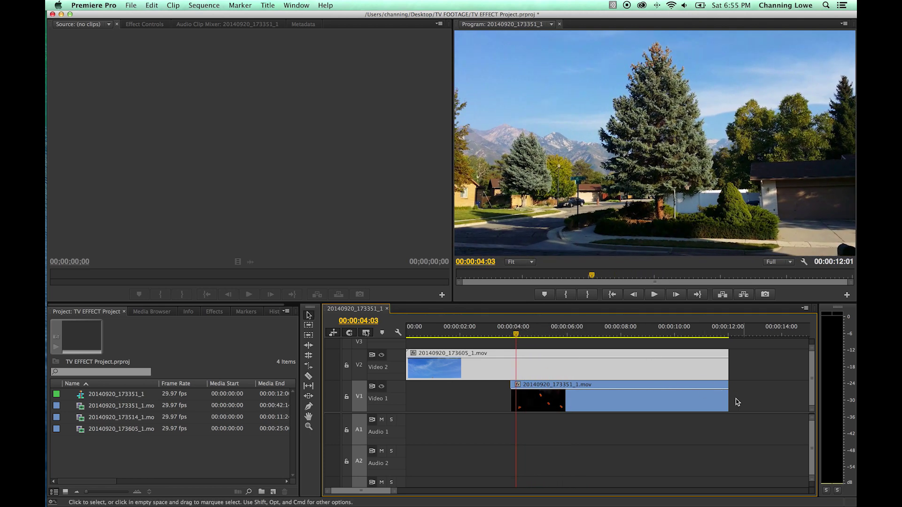
drag(512, 332, 679, 362)
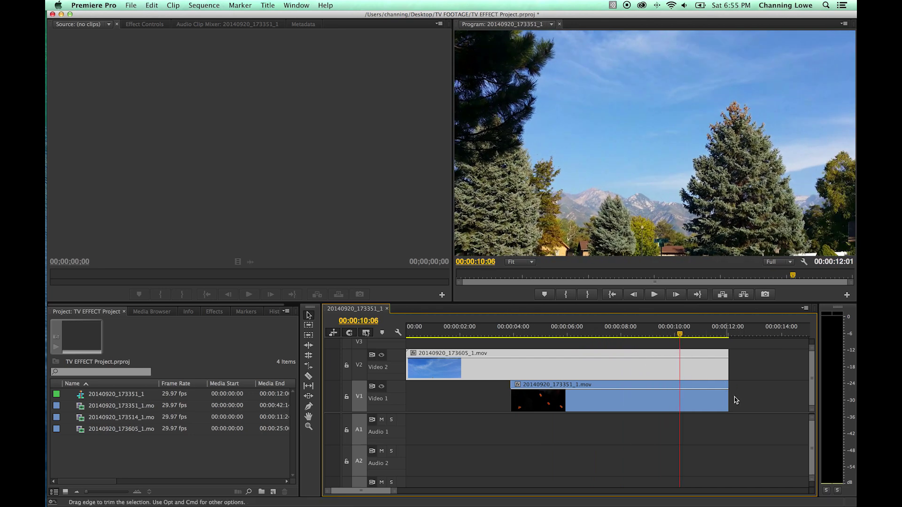
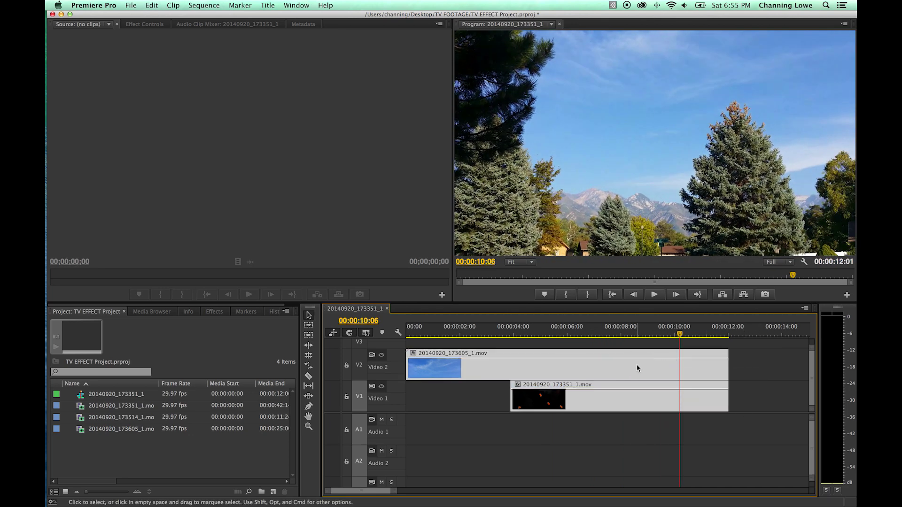
Step: Save the project and replace both clips with a linked After Effects composition, saving its project as "AE TV Effect"
key(super+s)
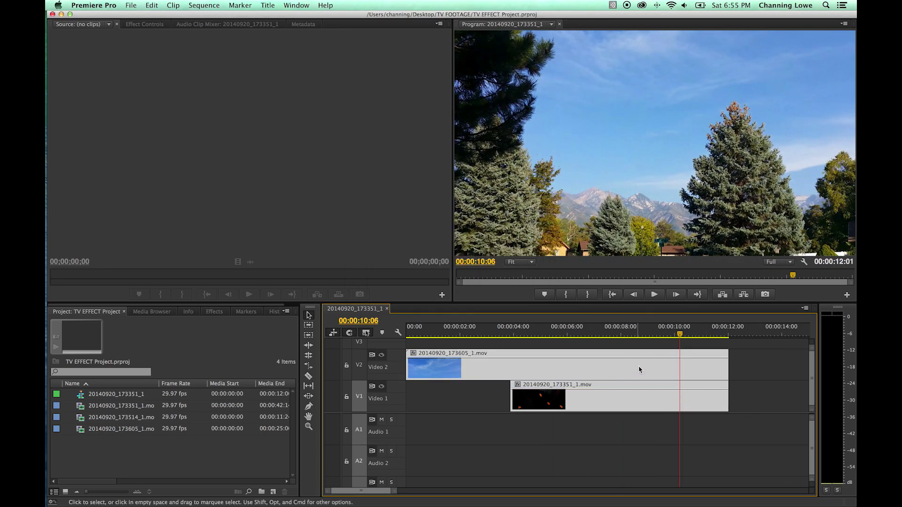
right_click(638, 368)
click(680, 488)
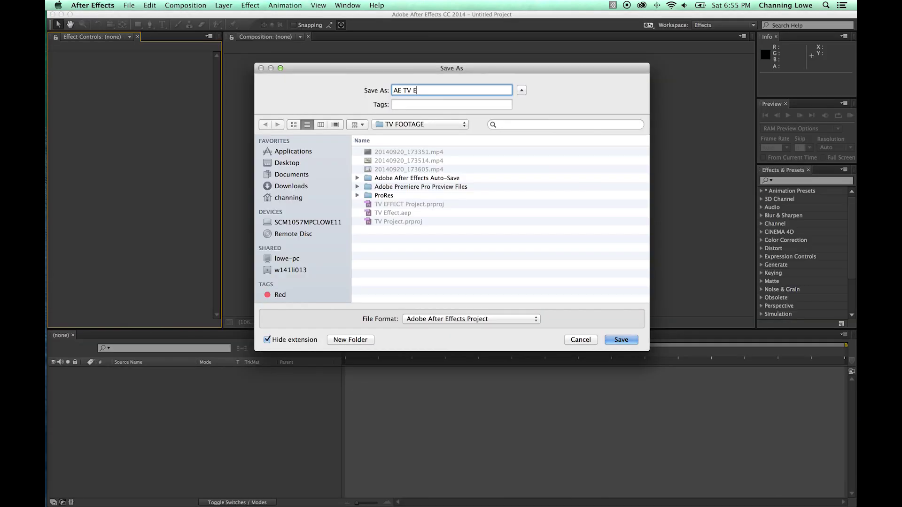
text(ffect)
key(Return)
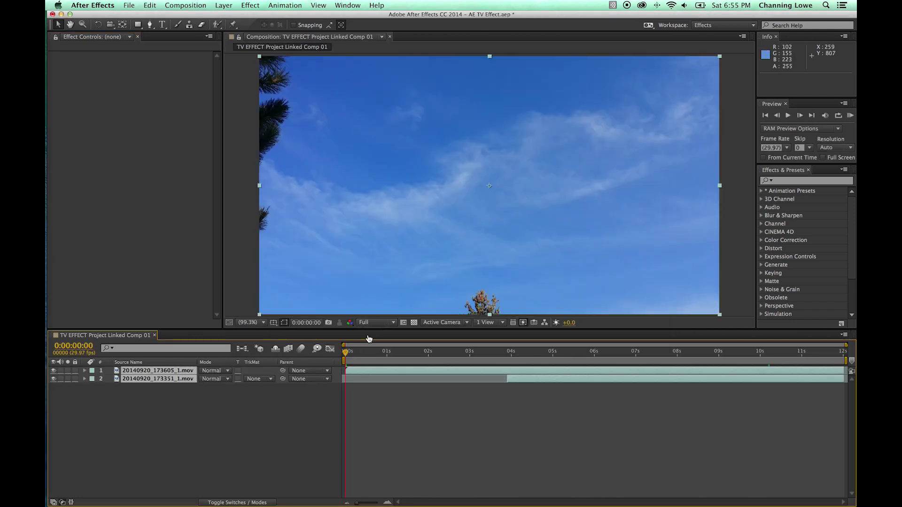
Step: Check the linked composition in the Premiere Pro timeline, then return to After Effects and scrub through the layers
key(super+Tab)
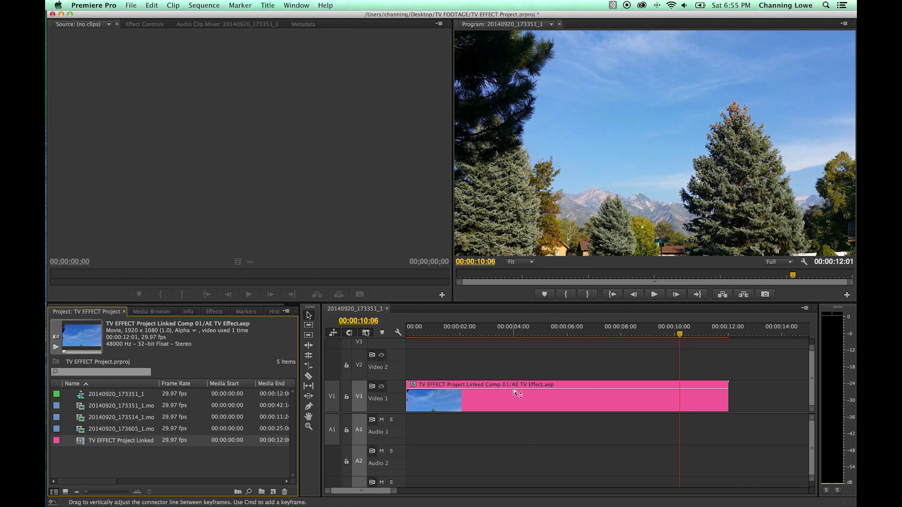
key(super+Tab)
click(374, 354)
drag(374, 354, 522, 354)
Step: Hide the 20140920_173605_1.mov layer and set the current time to 0:00:04:01
key(super+a)
click(105, 399)
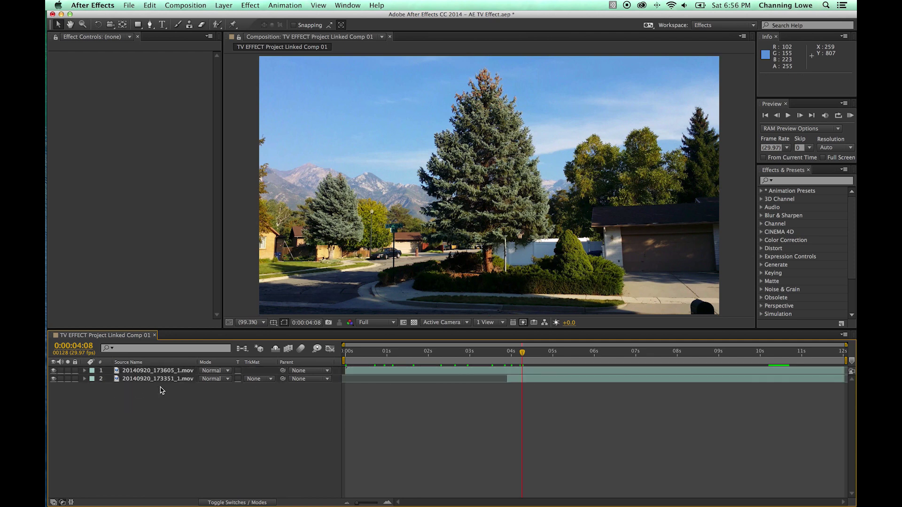
click(53, 371)
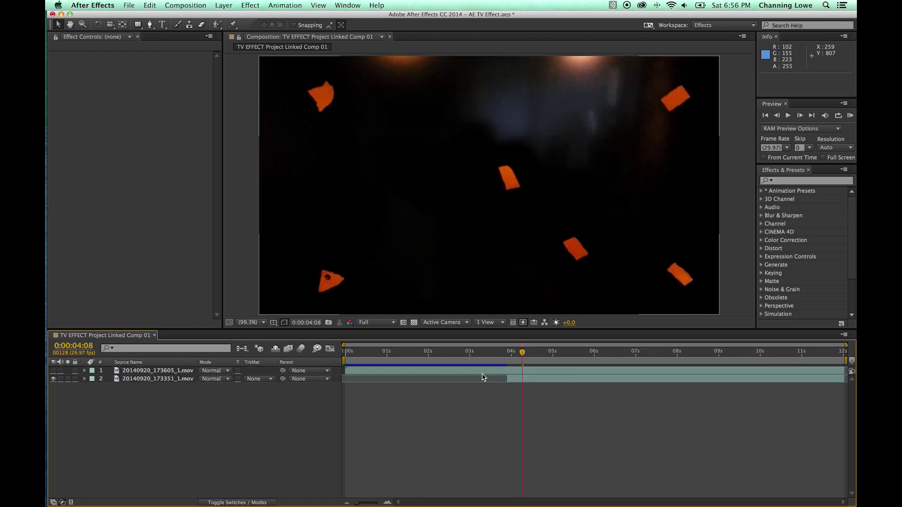
drag(521, 353, 512, 378)
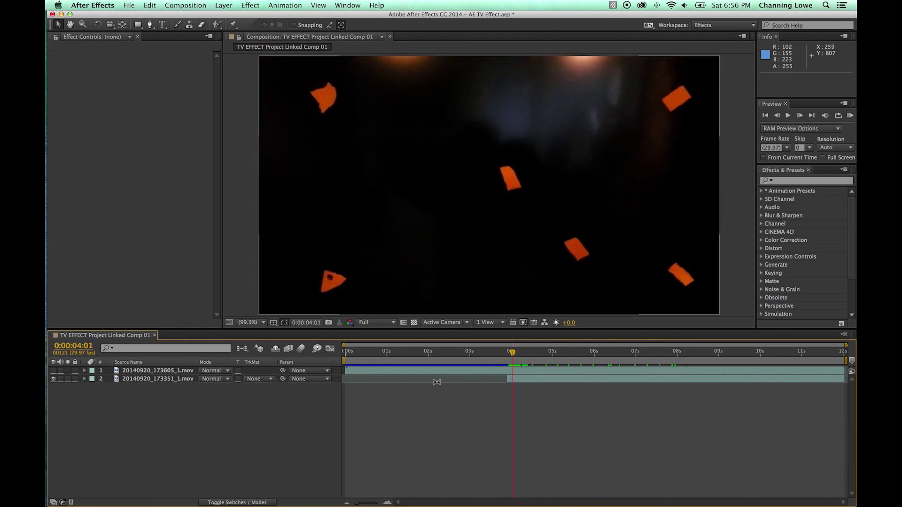
Step: Select the 20140920_173351_1.mov layer and switch to the Motion Tracking workspace
click(171, 379)
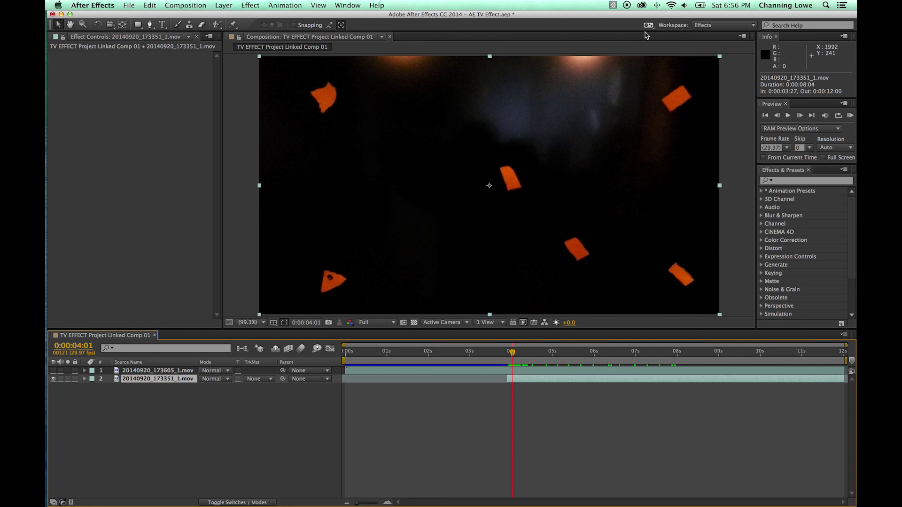
click(723, 25)
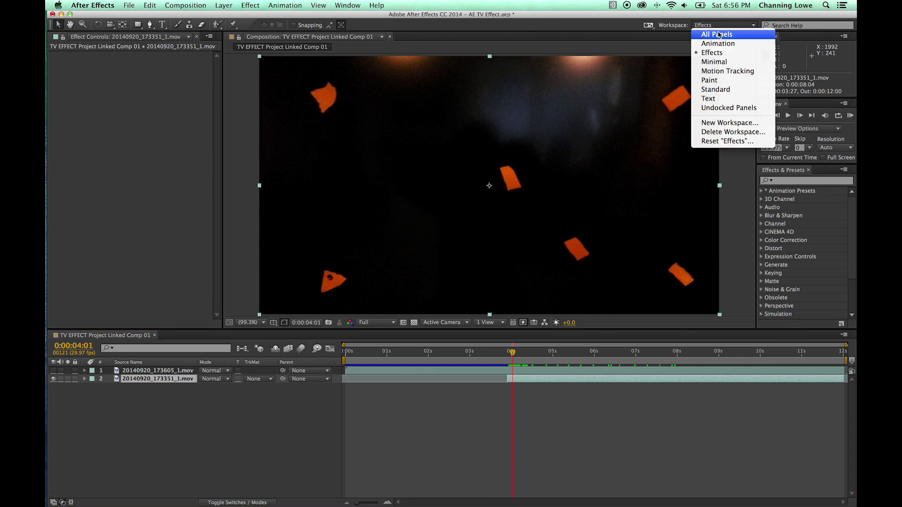
click(726, 72)
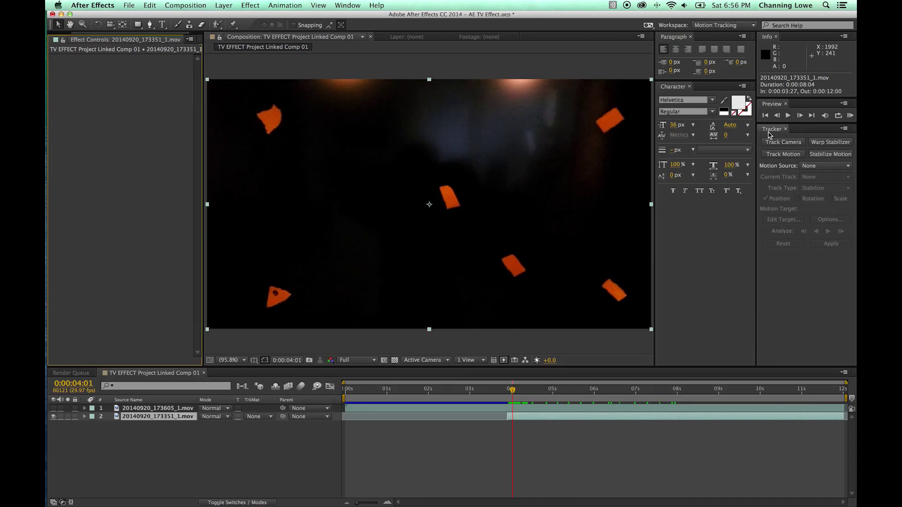
Step: Rename the 20140920_173351_1.mov layer as "Actual TV"
click(147, 424)
key(Return)
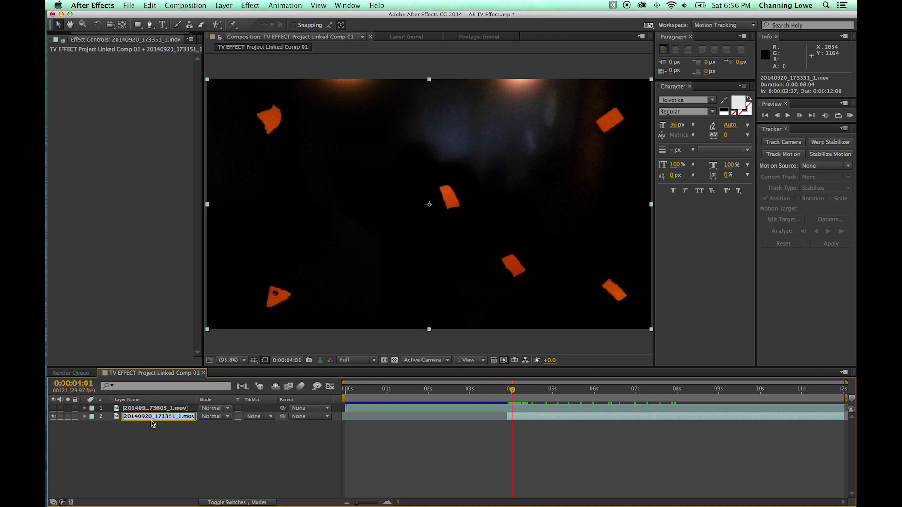
text(Actual TV)
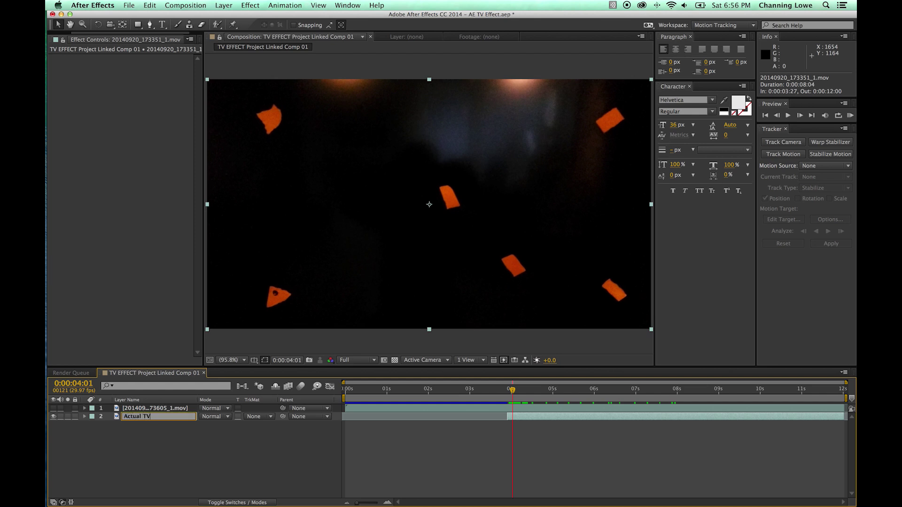
key(Return)
Step: Rename the 20140920_173605_1.mov layer as "TV Footage"
click(158, 408)
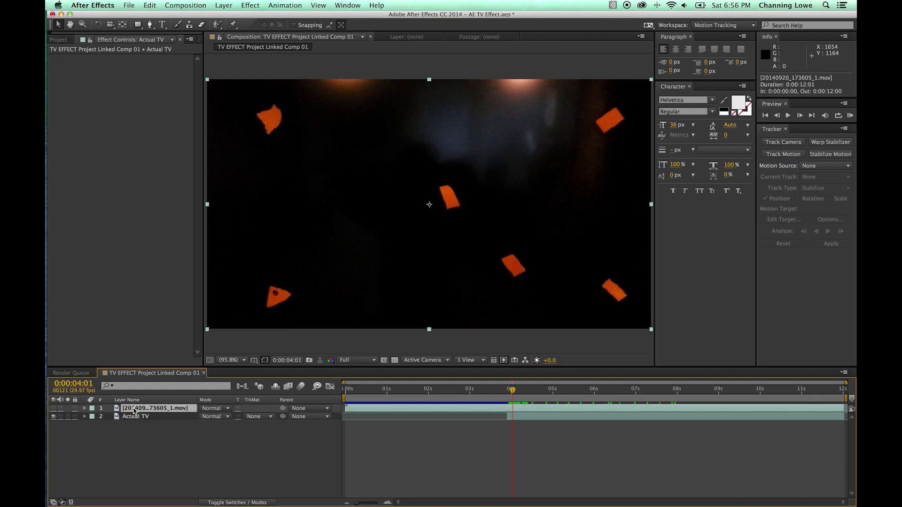
key(Return)
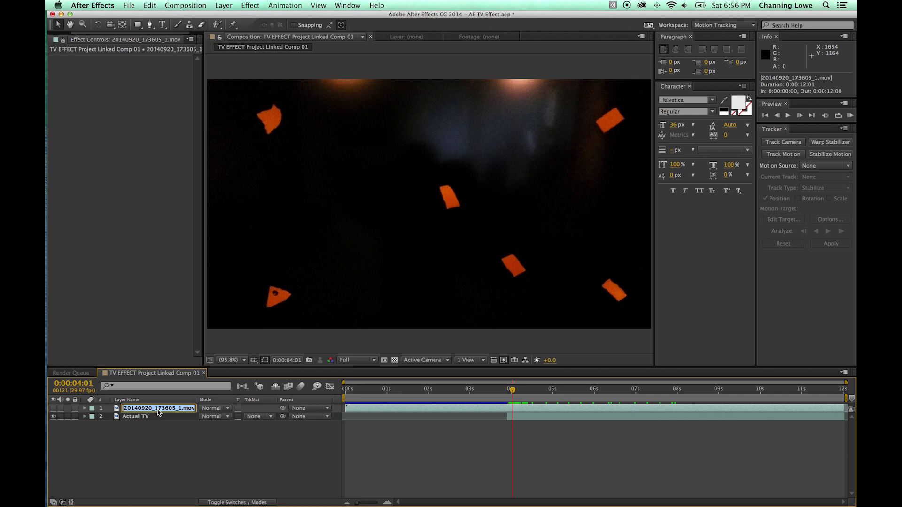
text(TV Foot)
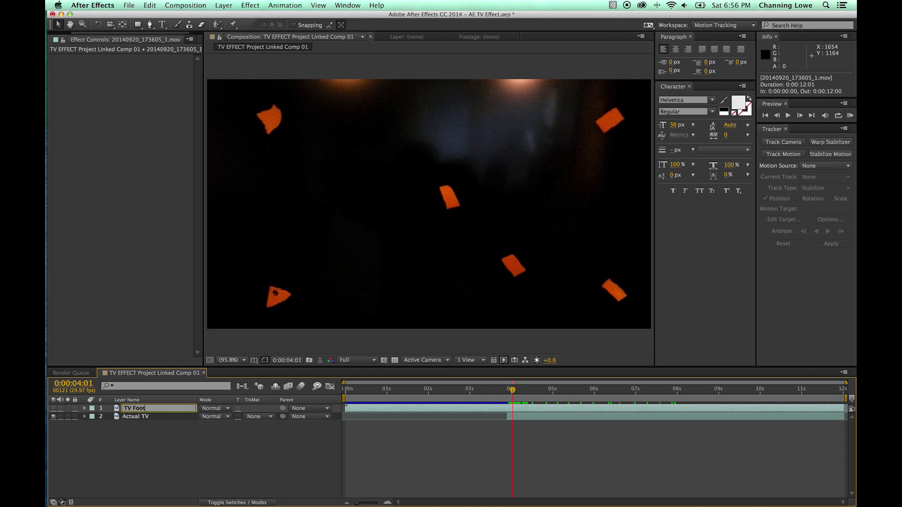
text(age)
key(Return)
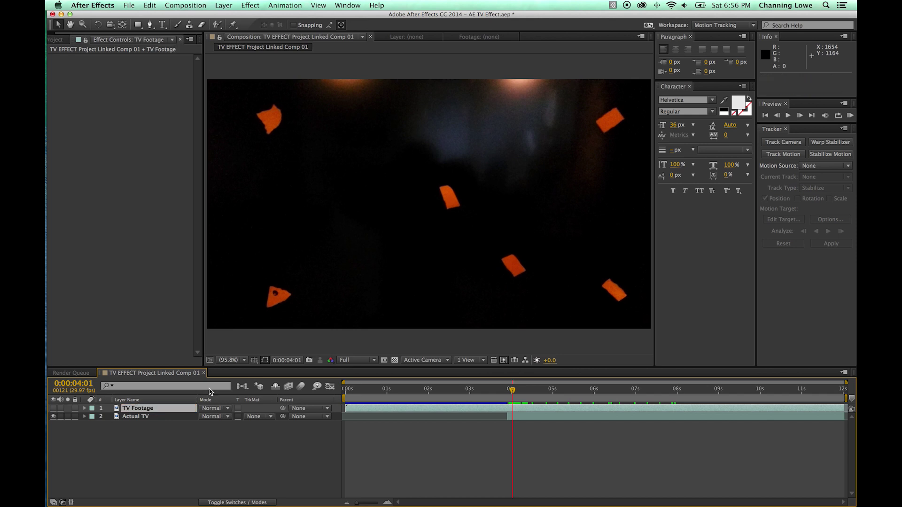
Step: Run Track Camera on the Actual TV layer to analyze and solve its camera motion
click(165, 417)
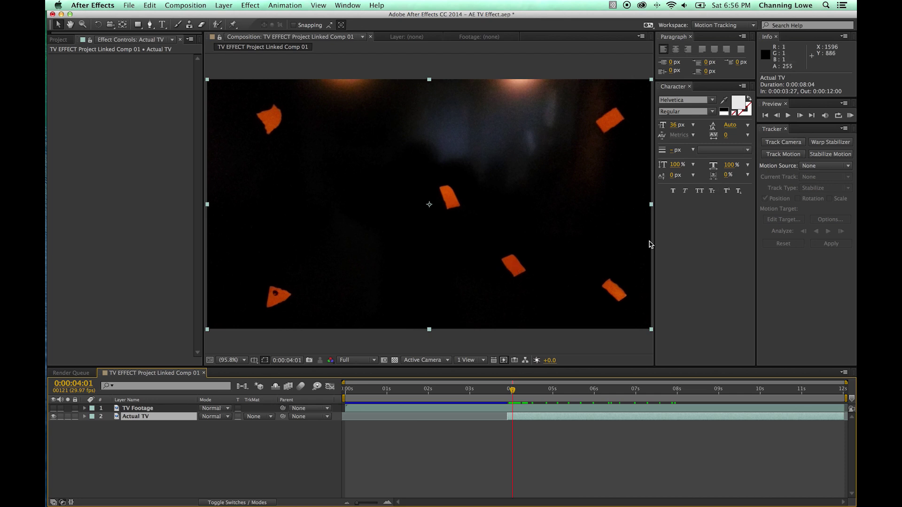
click(788, 143)
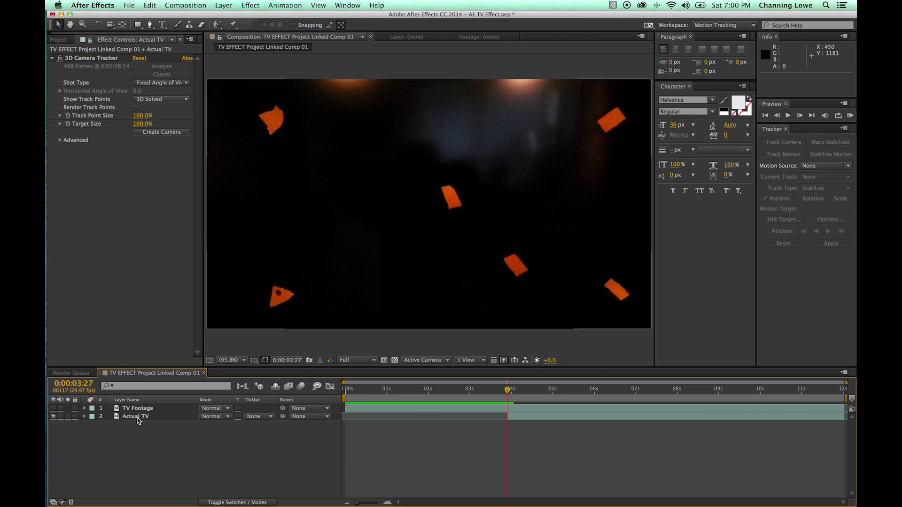
Step: Create a solid and camera from the Actual TV layer's 3D Camera Tracker points around the TV's center at 0:00:07:03
click(135, 416)
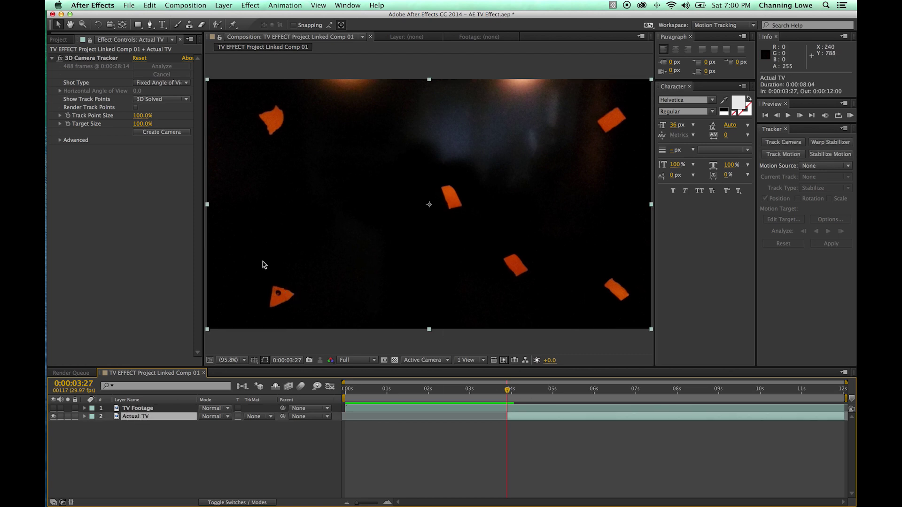
click(97, 59)
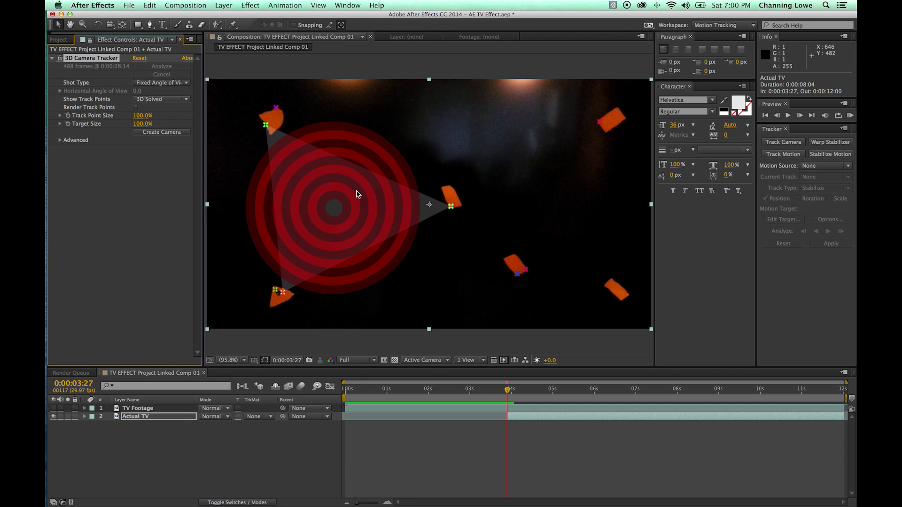
drag(524, 393, 638, 390)
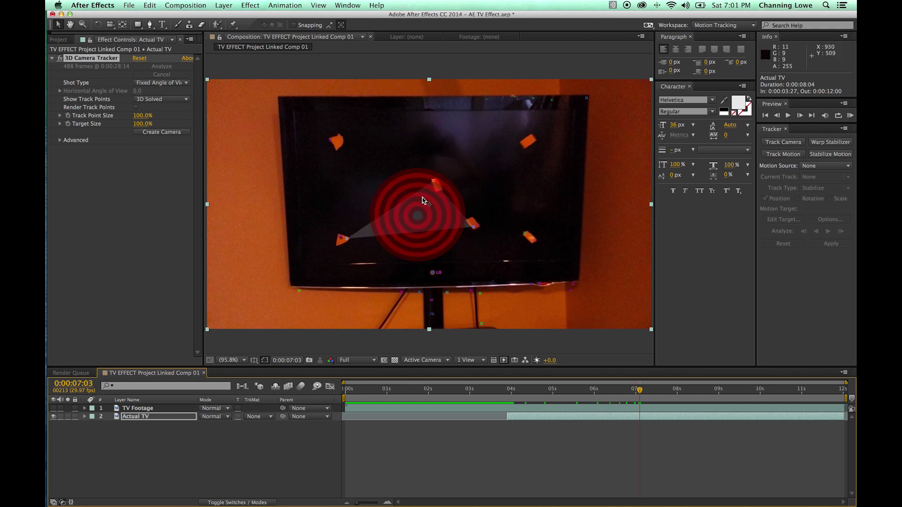
right_click(423, 201)
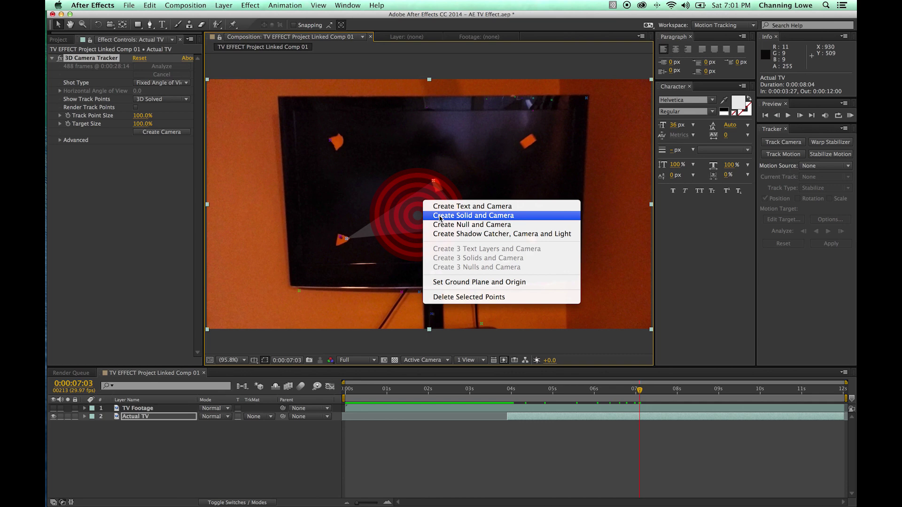
click(440, 216)
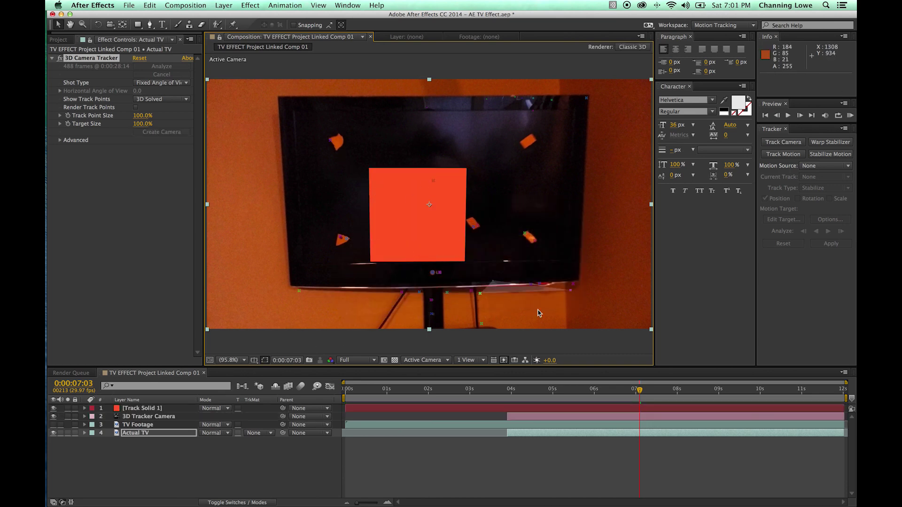
drag(636, 392, 719, 402)
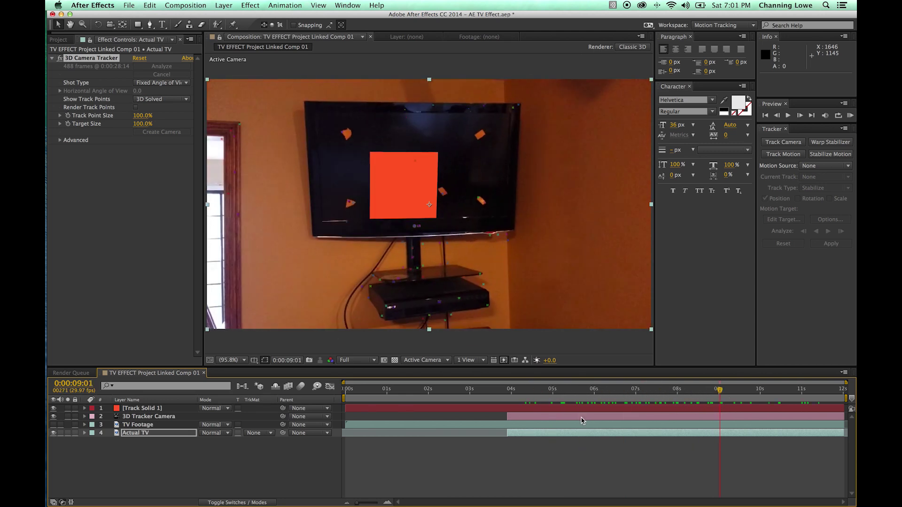
Step: Delete the TV Footage layer from the composition
click(212, 469)
click(148, 409)
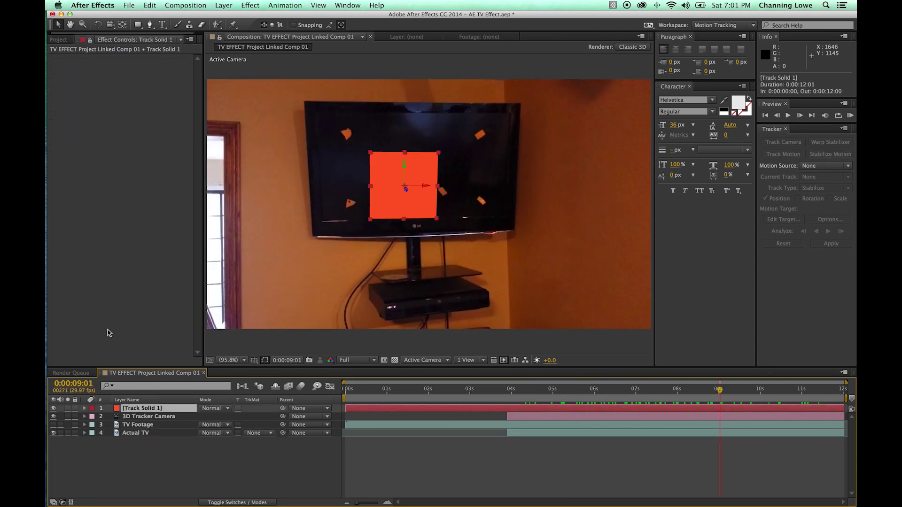
click(140, 446)
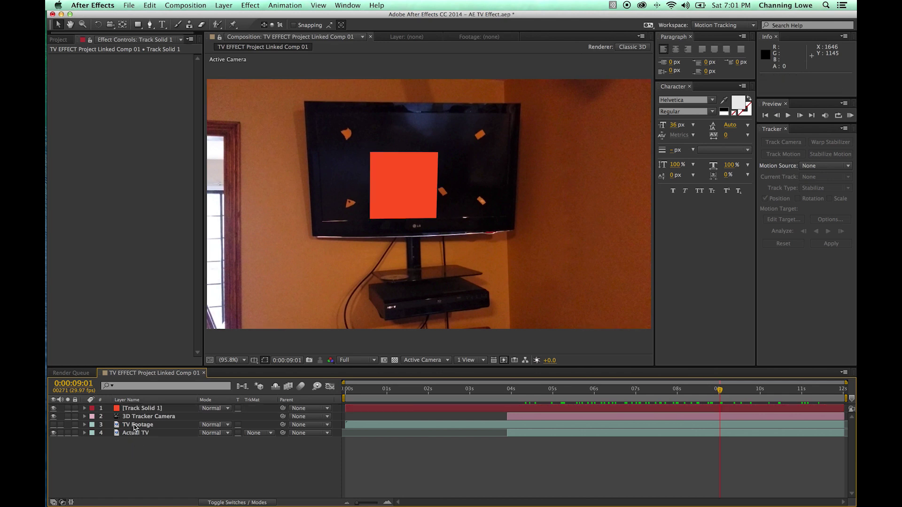
click(171, 425)
key(Delete)
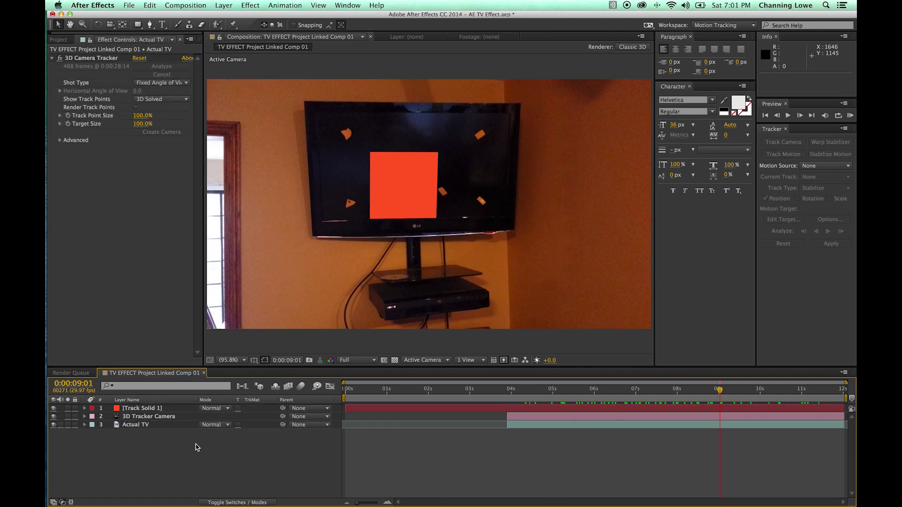
Step: Replace the source of the Track Solid 1 layer with the 20140920_173605_1.mov footage
click(57, 40)
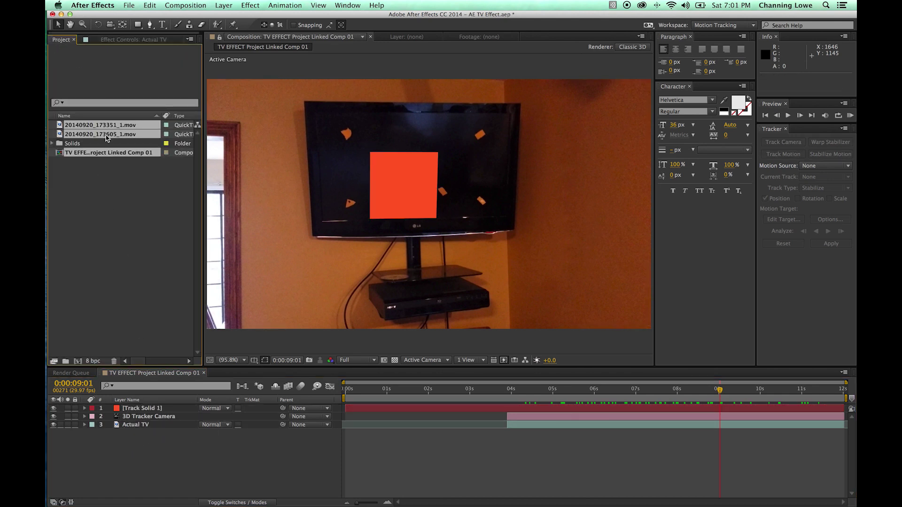
click(99, 127)
click(84, 135)
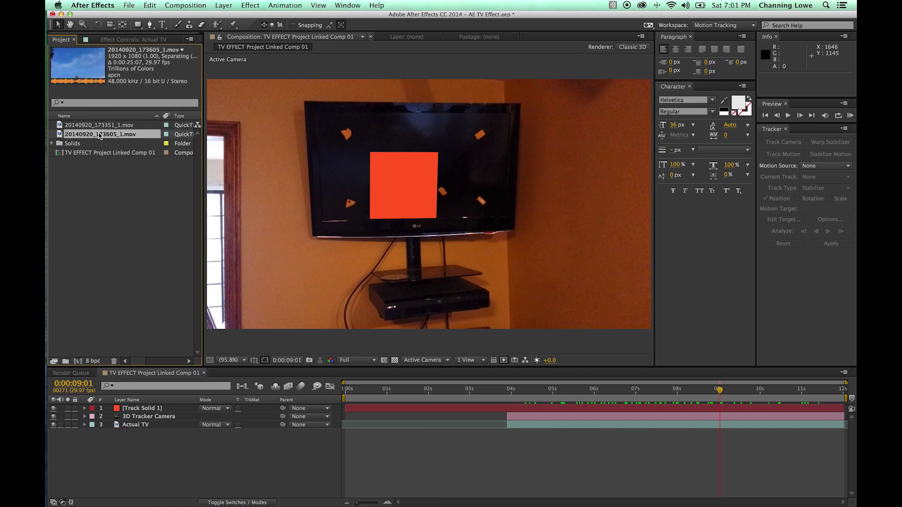
drag(61, 136, 81, 141)
click(144, 409)
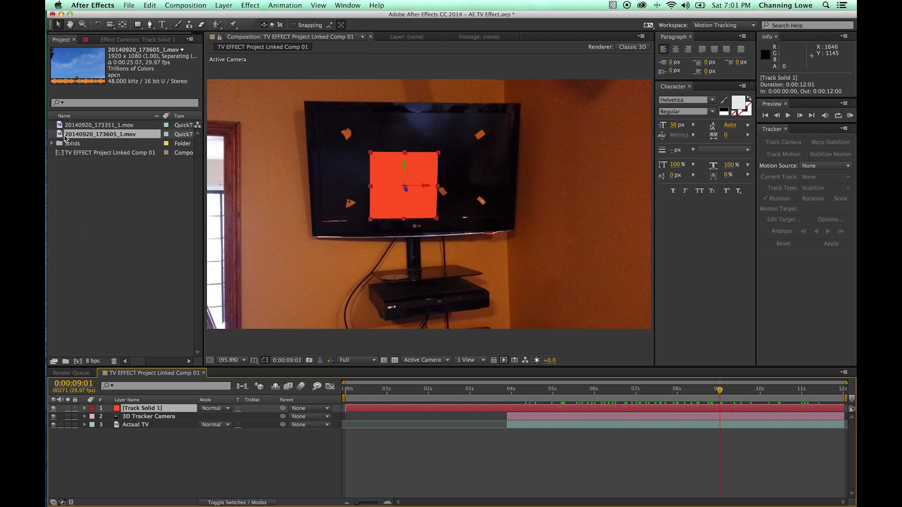
drag(61, 134, 134, 412)
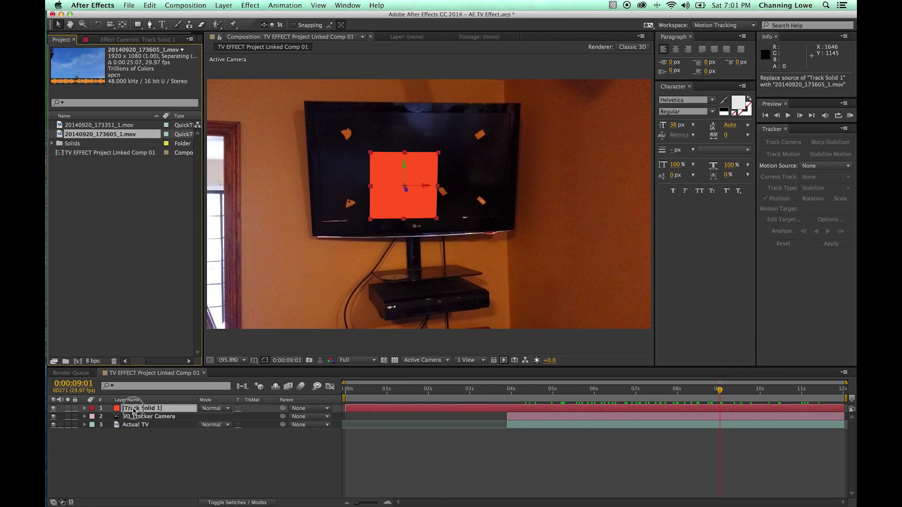
drag(134, 411, 145, 412)
Step: Extend the 3D Tracker Camera layer back to the start of the composition
drag(559, 390, 350, 418)
drag(498, 397, 651, 391)
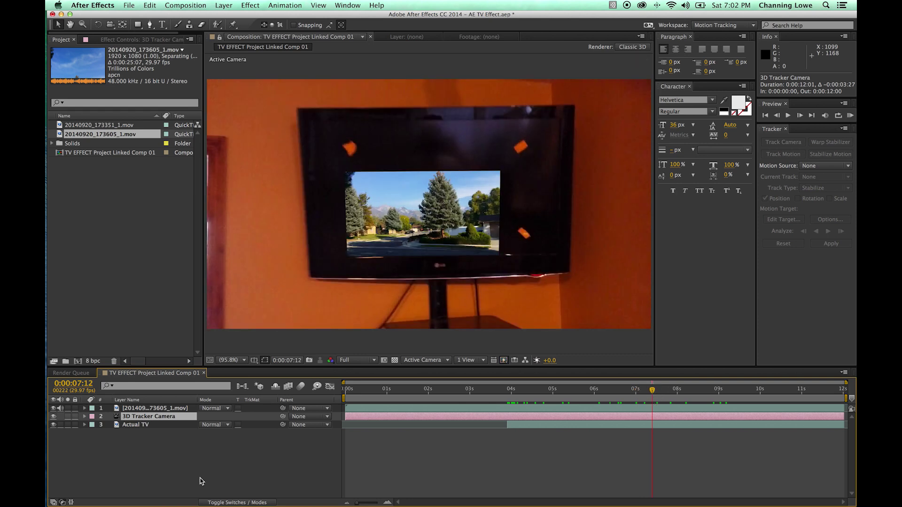
Step: At 0:00:07:12, scale the 20140920_173605_1.mov layer to 130% and center it over the TV screen
click(155, 409)
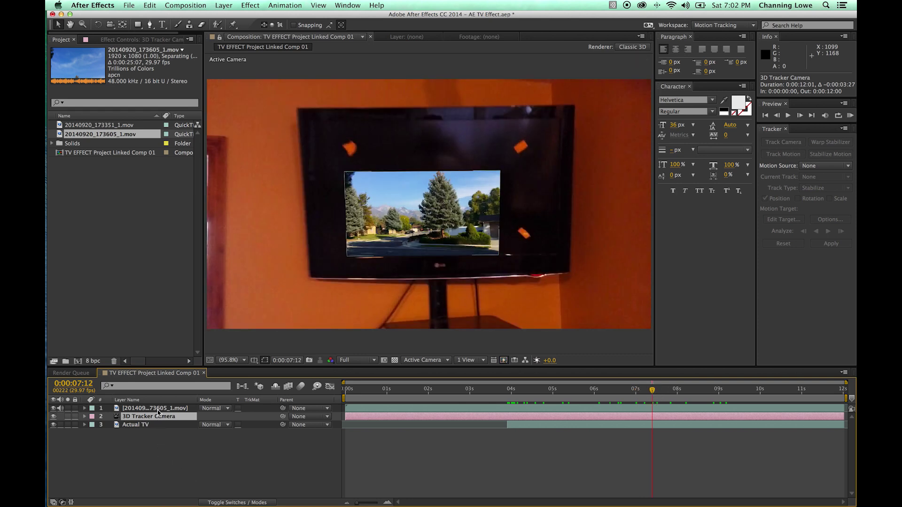
click(85, 409)
click(93, 417)
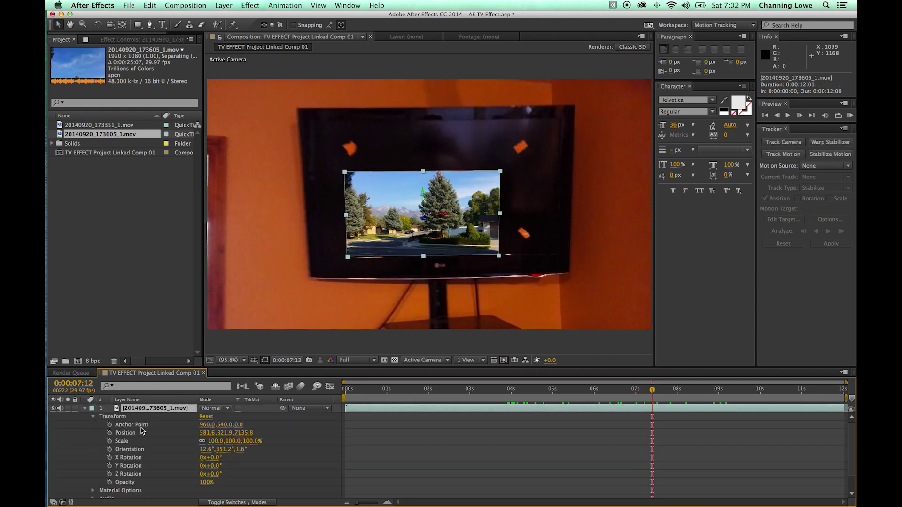
drag(230, 445, 251, 445)
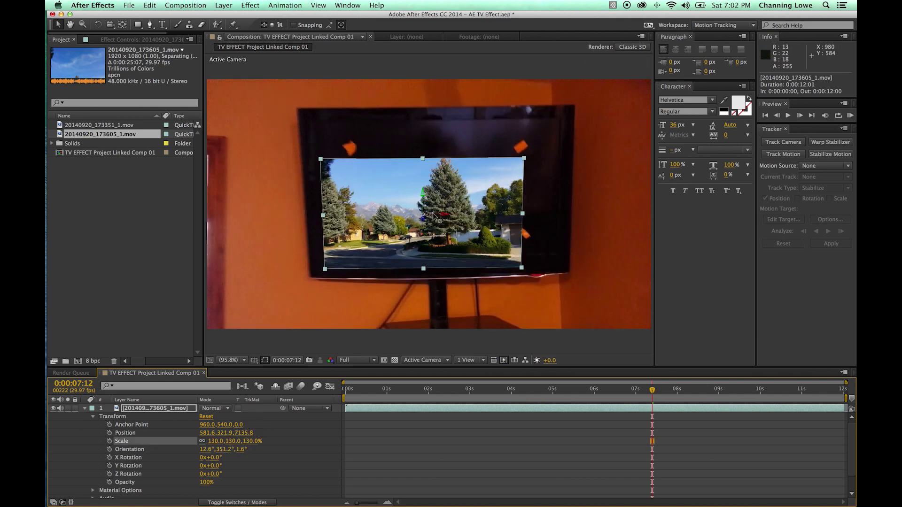
drag(425, 201, 422, 140)
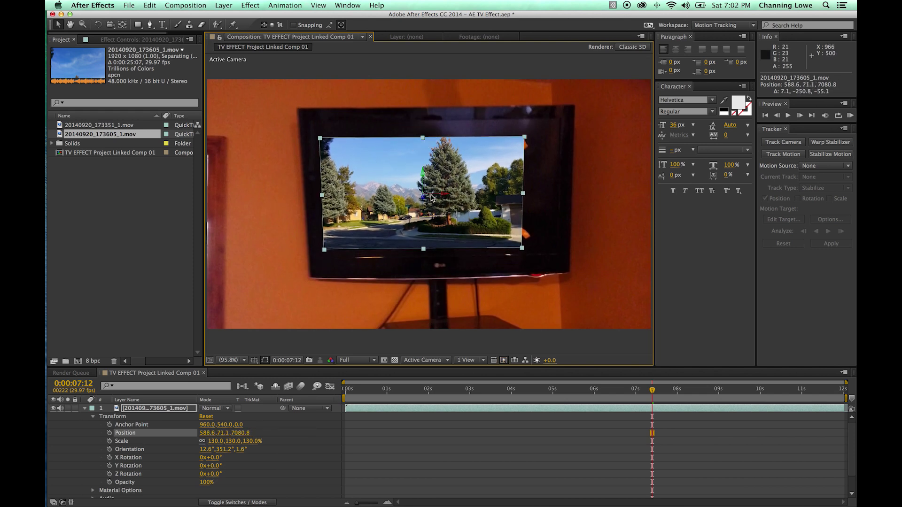
drag(438, 193, 494, 192)
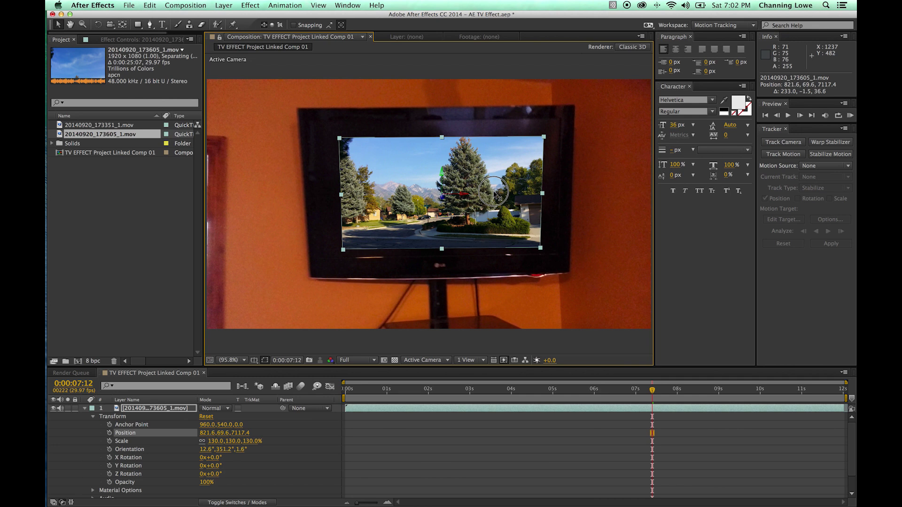
drag(444, 180, 438, 161)
Step: Enlarge the footage layer to 170% and reposition it at about 806.9, 77.9, 7116.9
drag(229, 446, 254, 445)
mouse_move(445, 176)
mouse_down()
mouse_move(431, 159)
mouse_move(447, 193)
mouse_up()
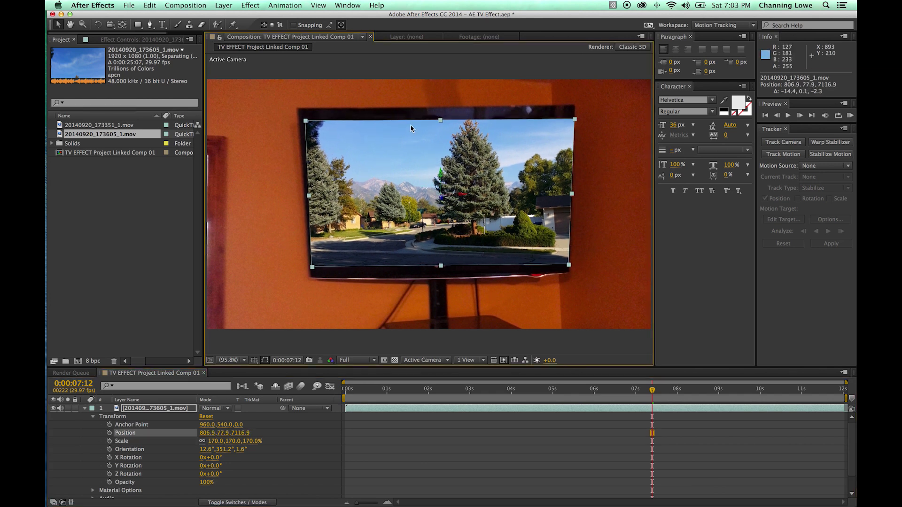
Step: Discard the vertical-only stretch and set the footage layer's uniform scale to 181% to cover the TV screen
drag(441, 122, 441, 119)
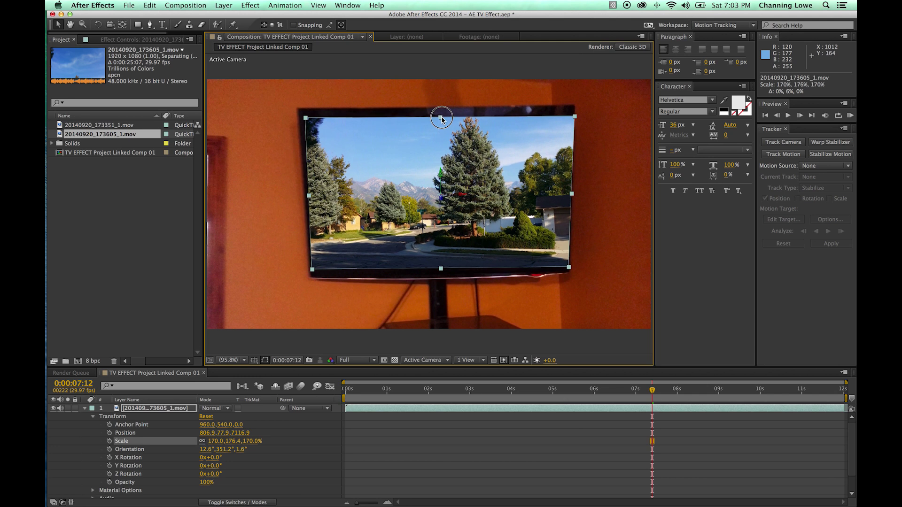
key(super+z)
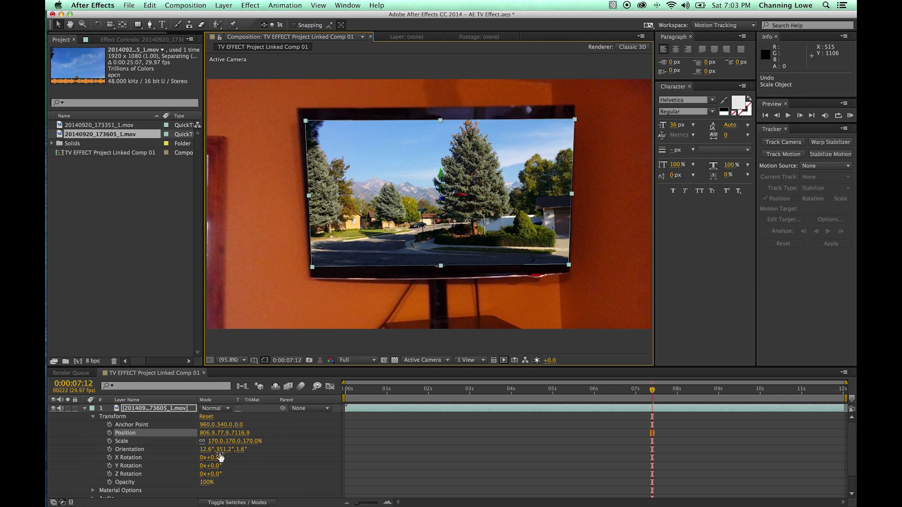
drag(225, 445, 225, 445)
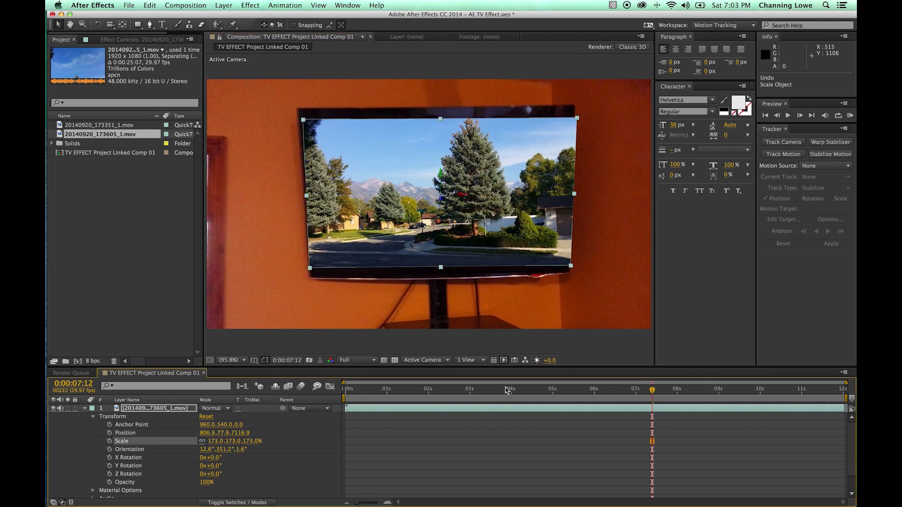
drag(231, 445, 233, 444)
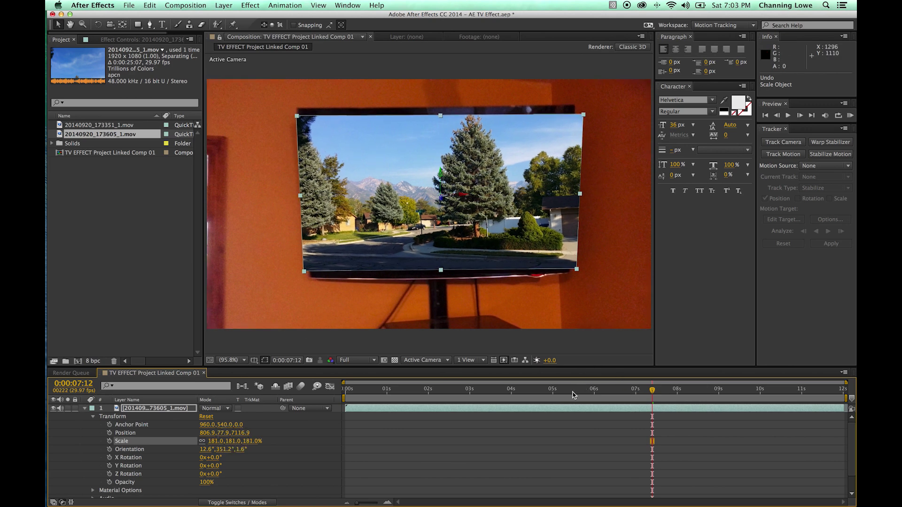
Step: Preview the composite from 0:00:00:25 and check the footage's fit on the TV at 0:00:08:00
drag(572, 393, 381, 398)
key(space)
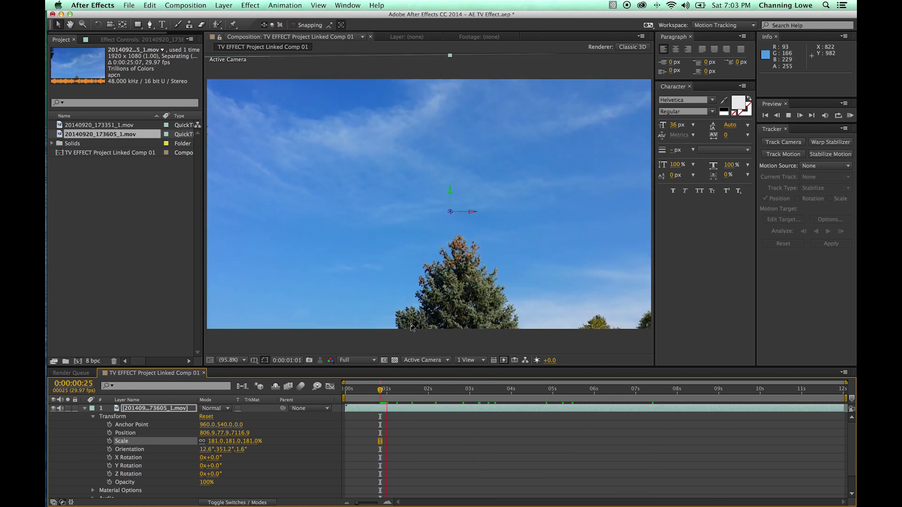
click(406, 401)
drag(406, 401, 676, 407)
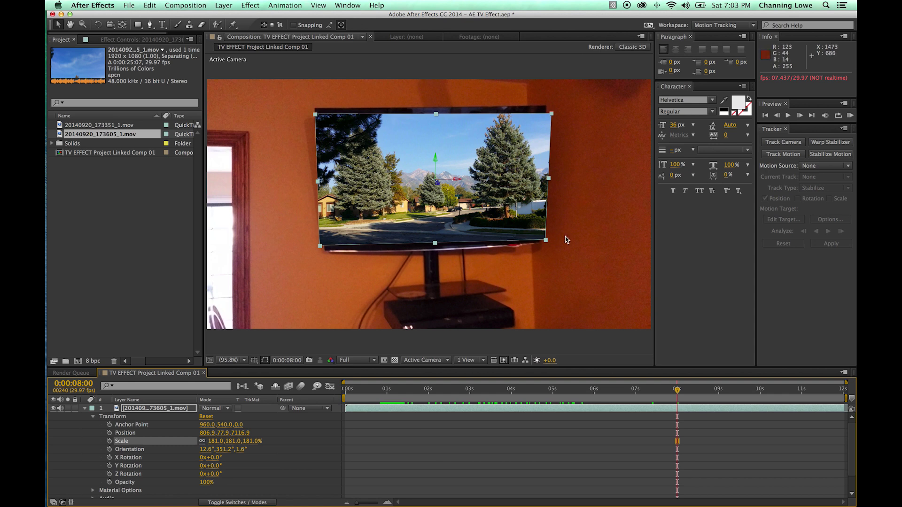
Step: Expand the Actual TV layer's properties and hide the 20140920_173605_1.mov layer to expose the TV screen
click(85, 409)
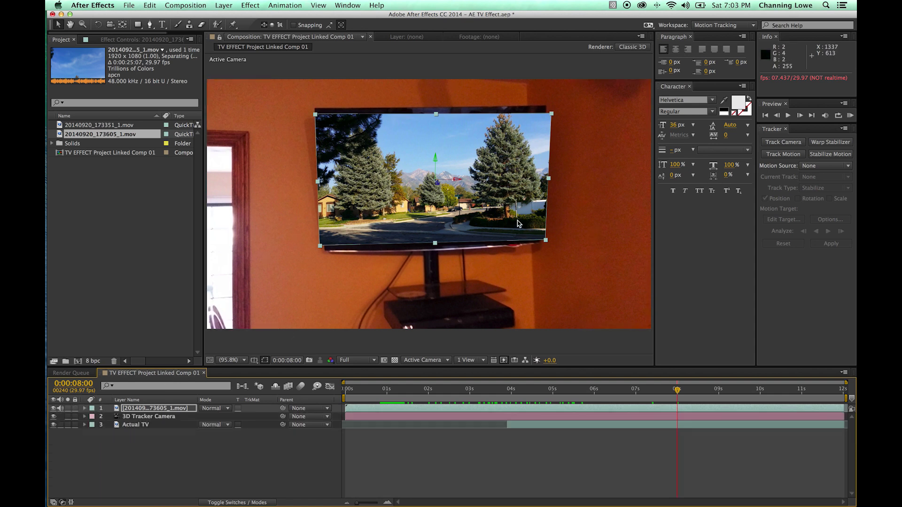
click(140, 438)
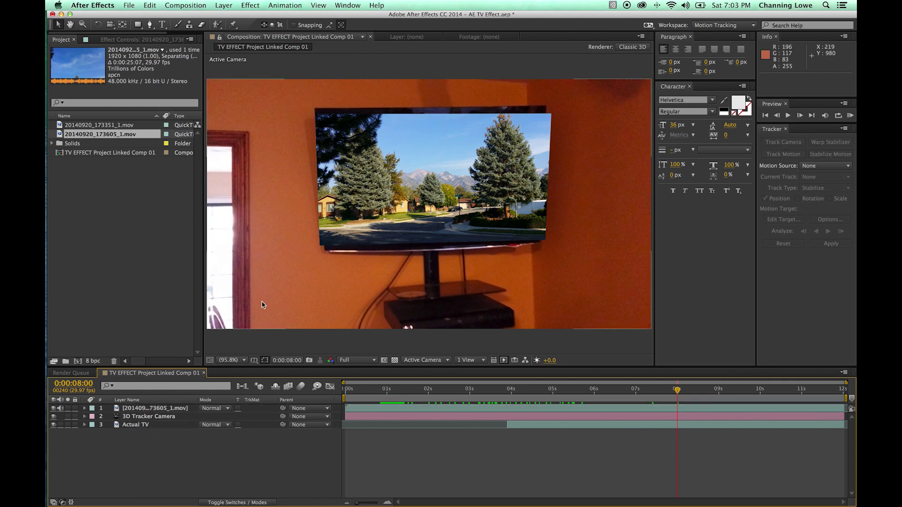
click(143, 425)
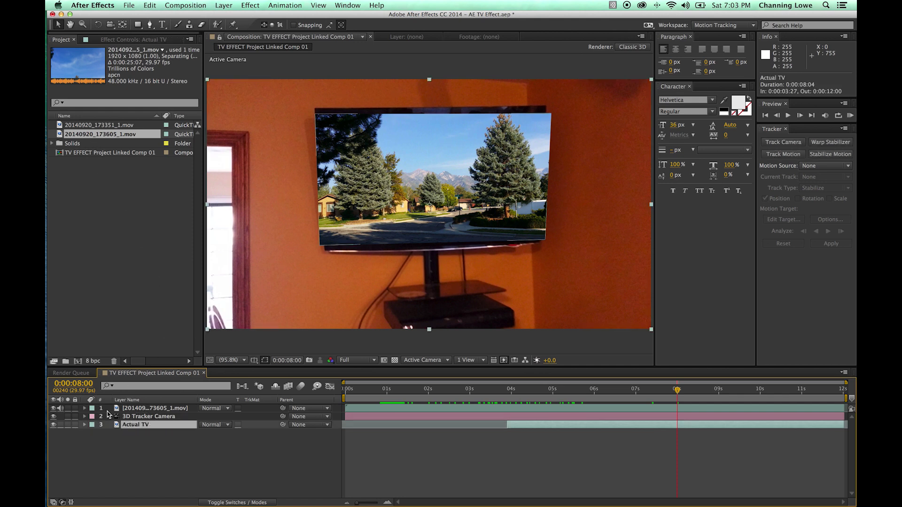
click(85, 425)
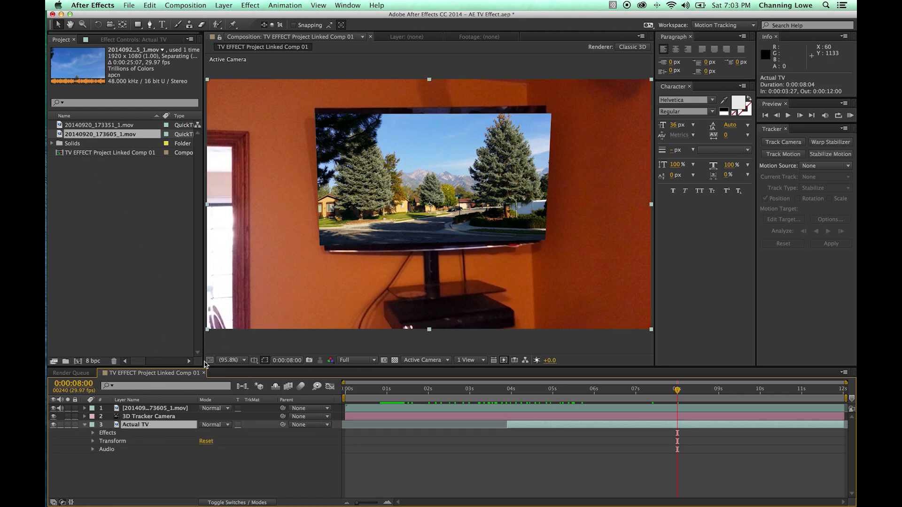
click(53, 408)
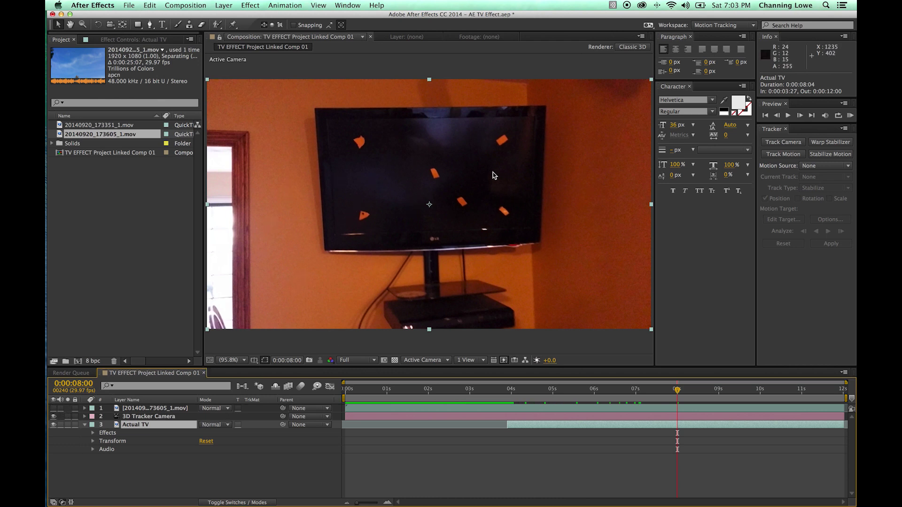
Step: Try a track solid on the target between the lower tape markers at 0:00:04:03, check its tracking, and undo it
click(573, 391)
drag(573, 391, 628, 391)
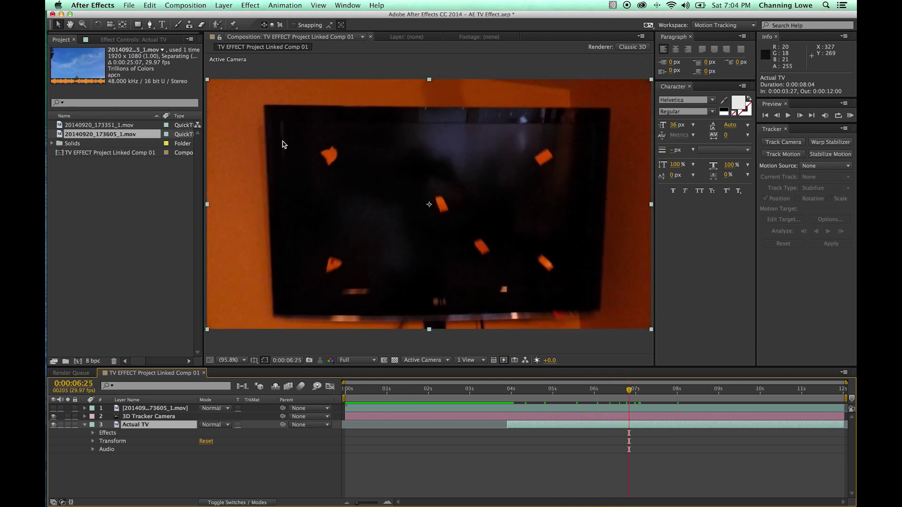
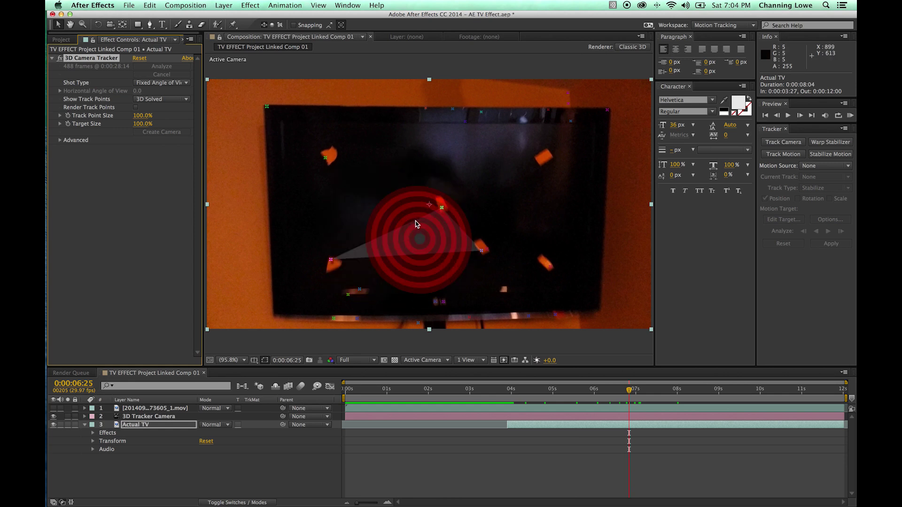
drag(629, 389, 516, 395)
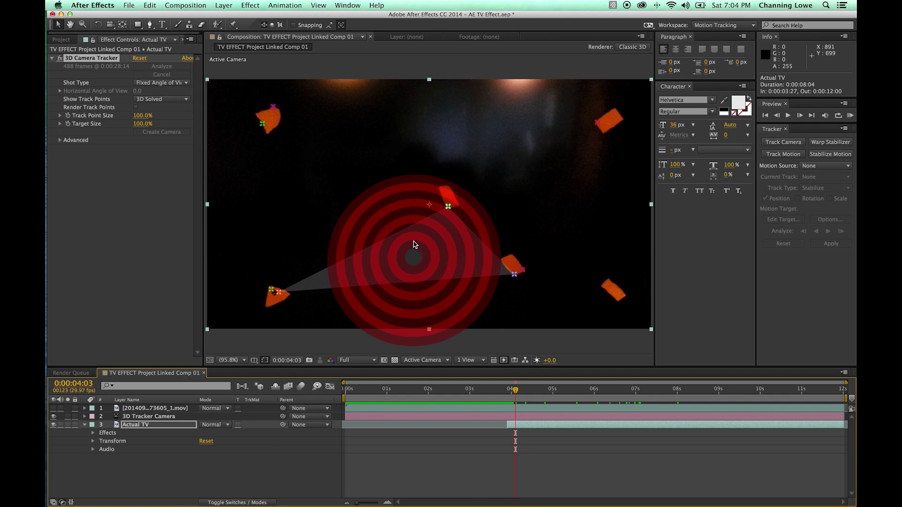
right_click(413, 244)
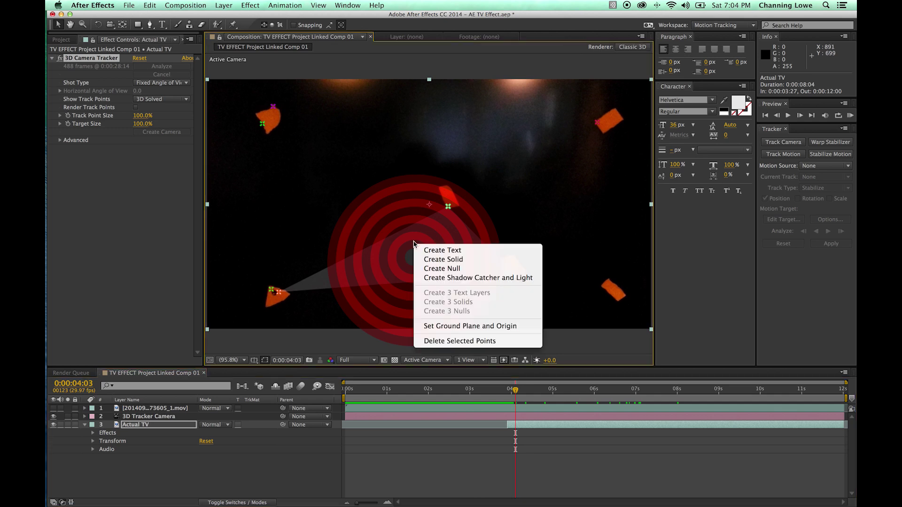
click(431, 261)
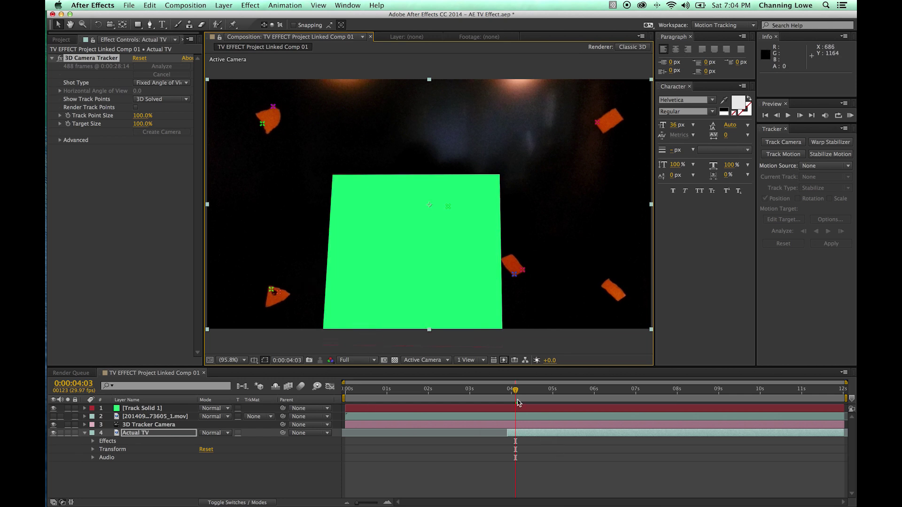
drag(544, 397, 590, 392)
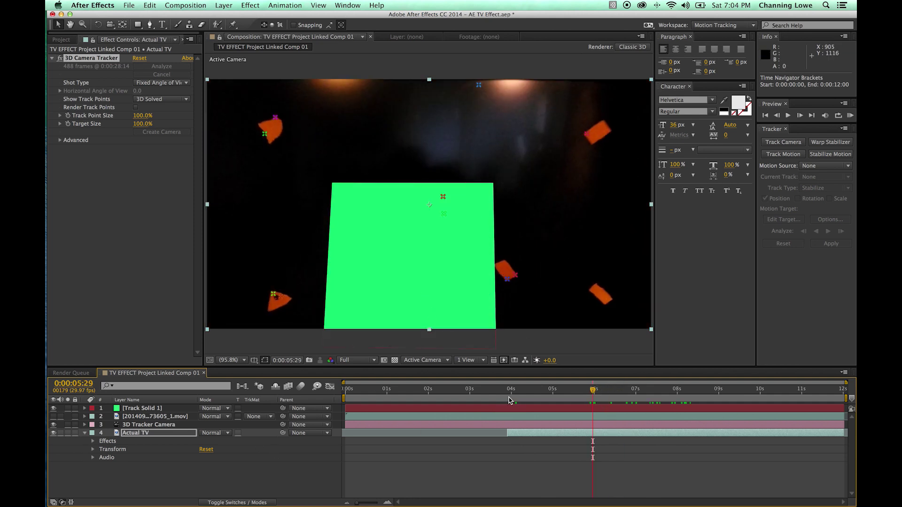
key(super+z)
Step: Create a solid at 0:00:05:13 on the target joining the TV's two left markers and centre marker, and check it at 0:00:08:02
drag(525, 393, 622, 396)
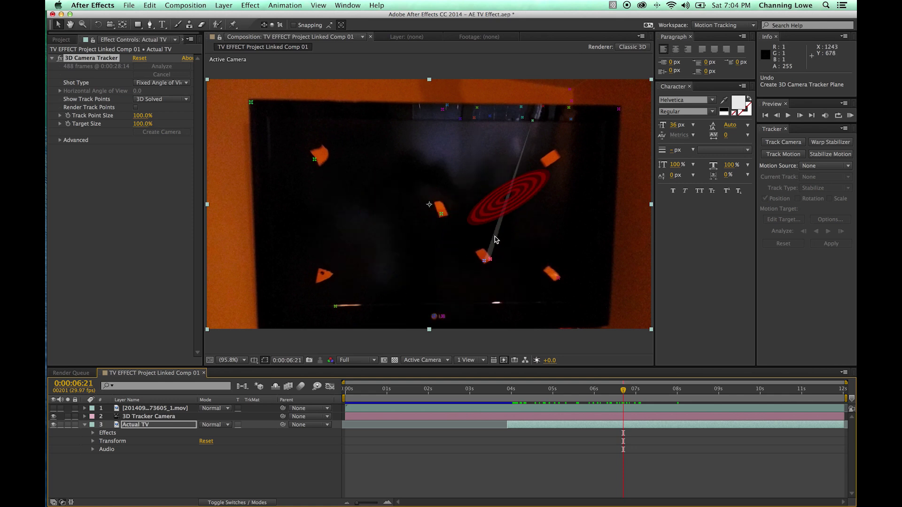
key(Page_Up)
key(Page_Up)
key(Page_Up)
key(Page_Up)
key(Page_Up)
key(Page_Up)
key(Page_Up)
key(Page_Up)
key(Page_Up)
key(Page_Up)
key(Page_Up)
key(Page_Up)
key(Page_Up)
key(Page_Up)
key(Page_Up)
key(Page_Up)
key(Page_Up)
key(Page_Up)
key(Page_Up)
key(Page_Up)
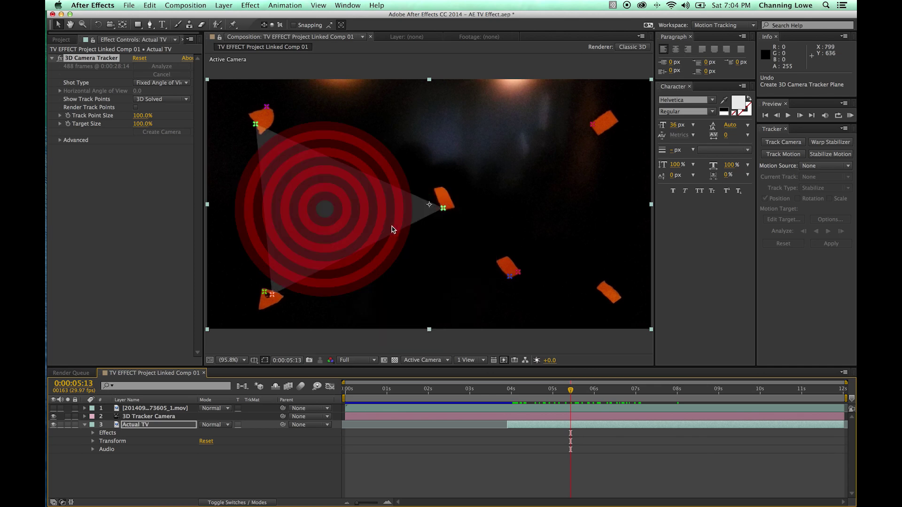
right_click(378, 216)
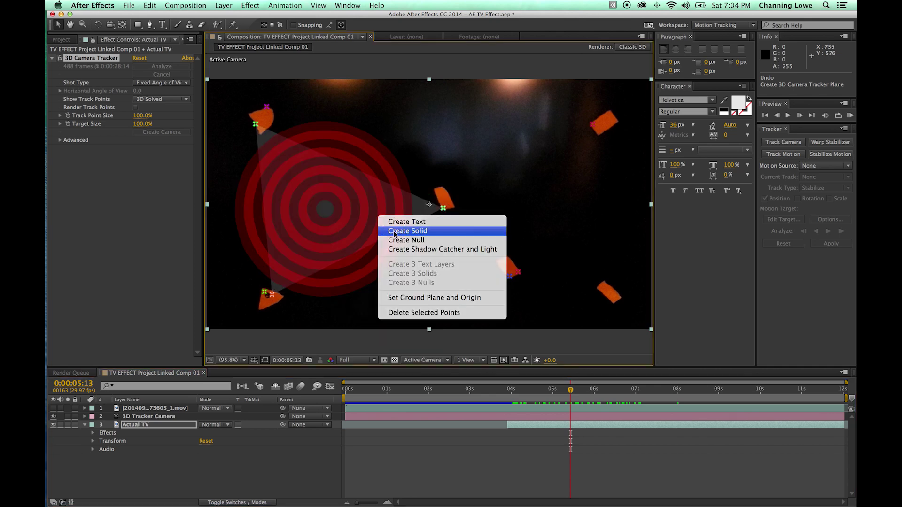
click(399, 230)
drag(656, 390, 679, 398)
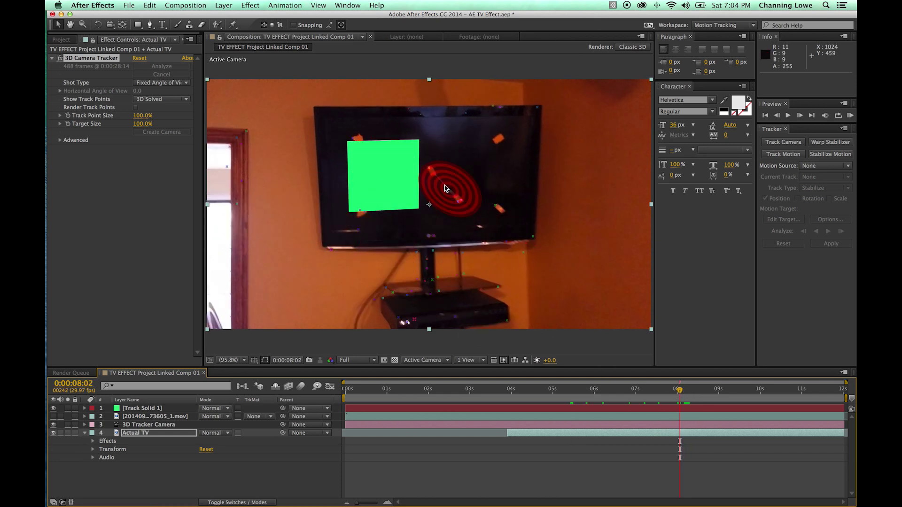
Step: Align Track Solid 1 with the TV plane by setting its X Rotation to -5° and Y Rotation to 8°
click(216, 470)
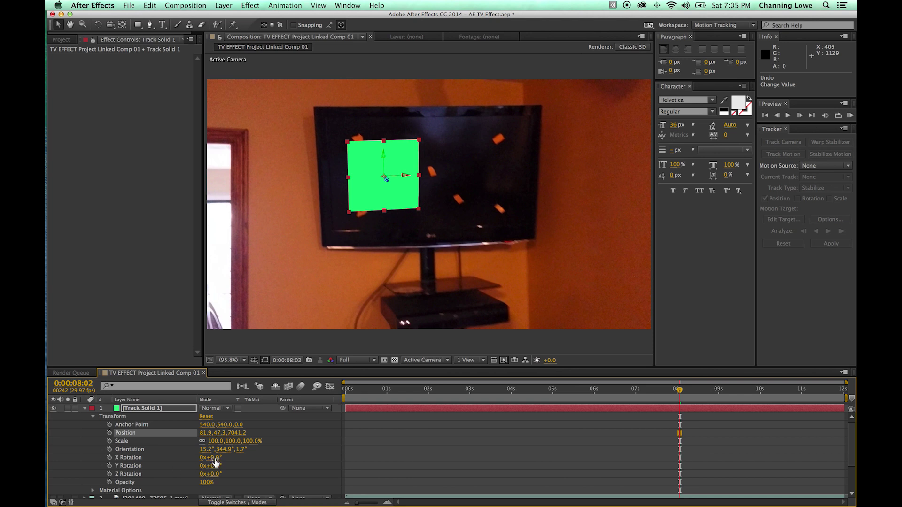
drag(215, 460, 200, 462)
key(super+z)
drag(217, 470, 217, 463)
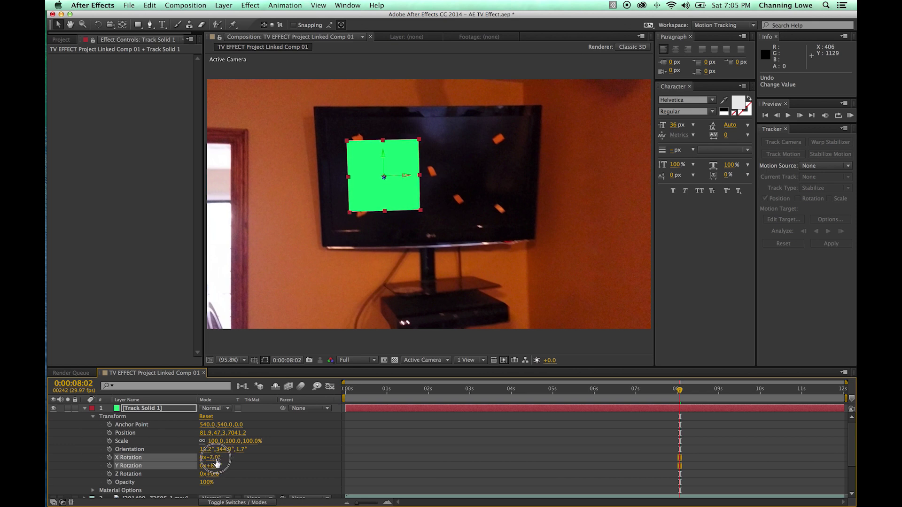
click(218, 462)
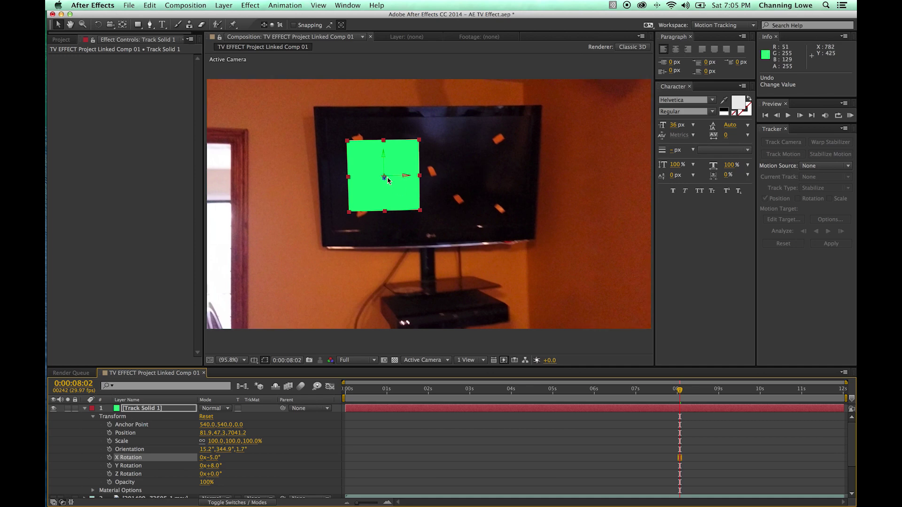
scroll(382, 184, up, 5)
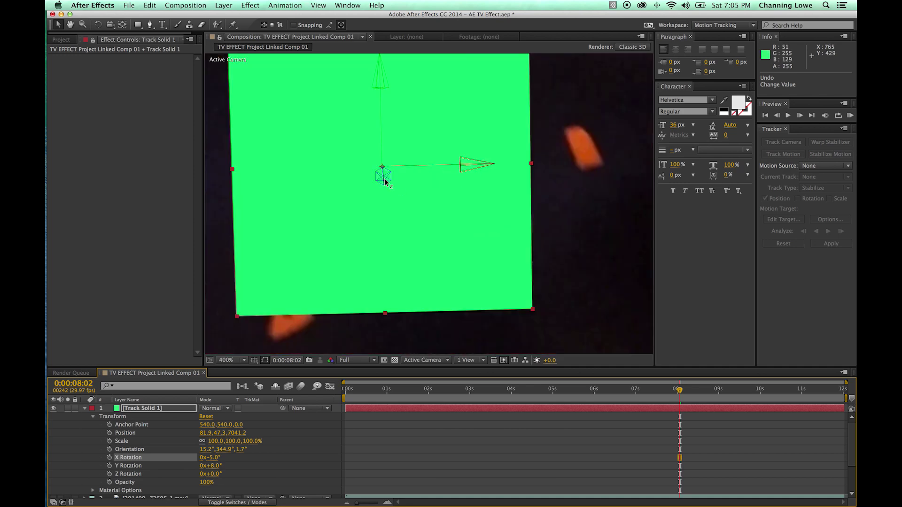
scroll(385, 182, down, 4)
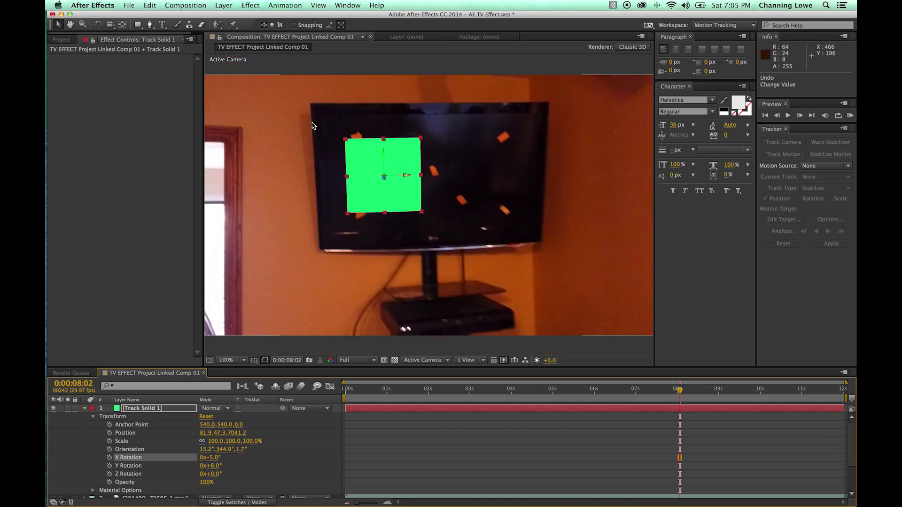
click(85, 409)
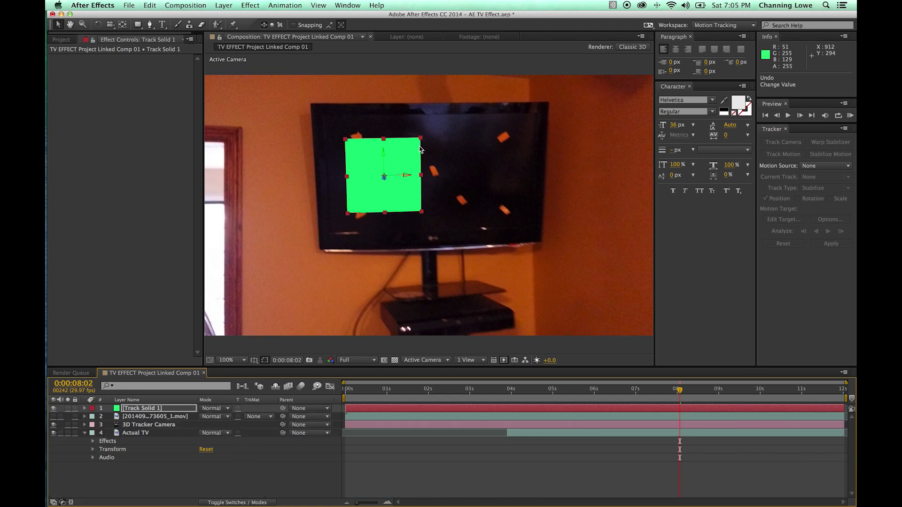
Step: Enlarge Track Solid 1 to about 314.6% and move it to about 748.4, 37.2, 7124.3 so it covers the TV screen
drag(421, 140, 513, 89)
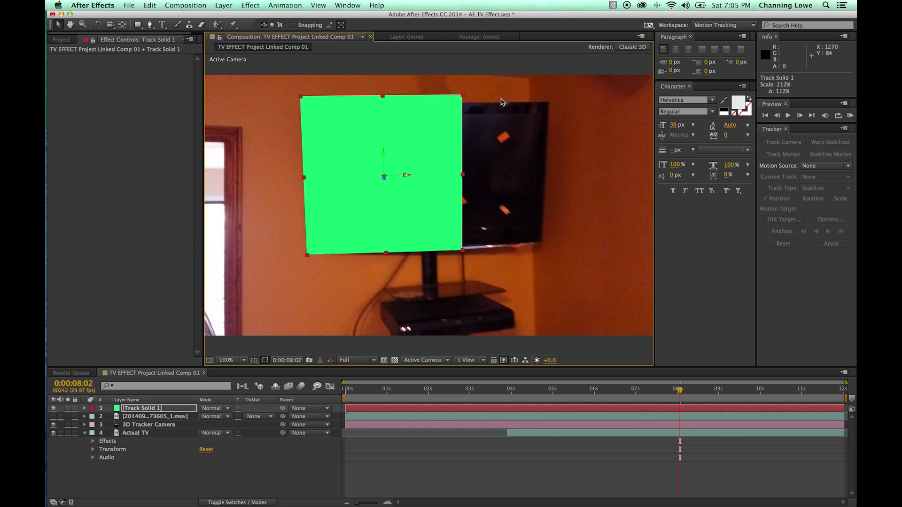
drag(400, 178, 619, 179)
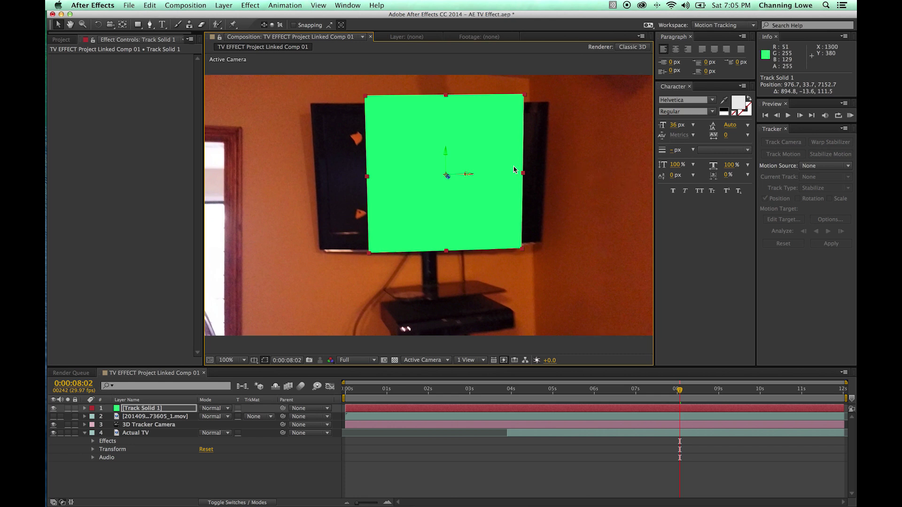
drag(524, 94, 651, 59)
drag(470, 178, 411, 179)
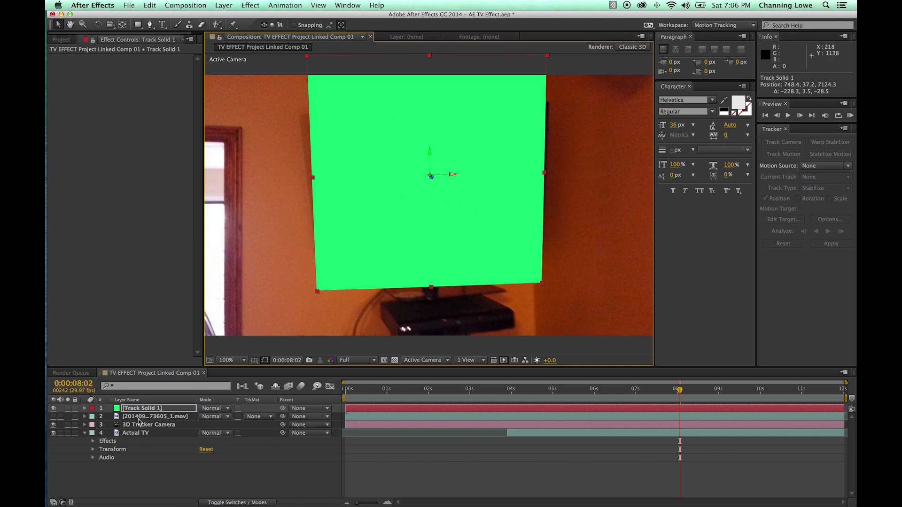
Step: Show the 20140920_173605_1.mov layer in place of Track Solid 1 and rename it TV FOOTAGE
click(138, 419)
click(53, 408)
click(53, 416)
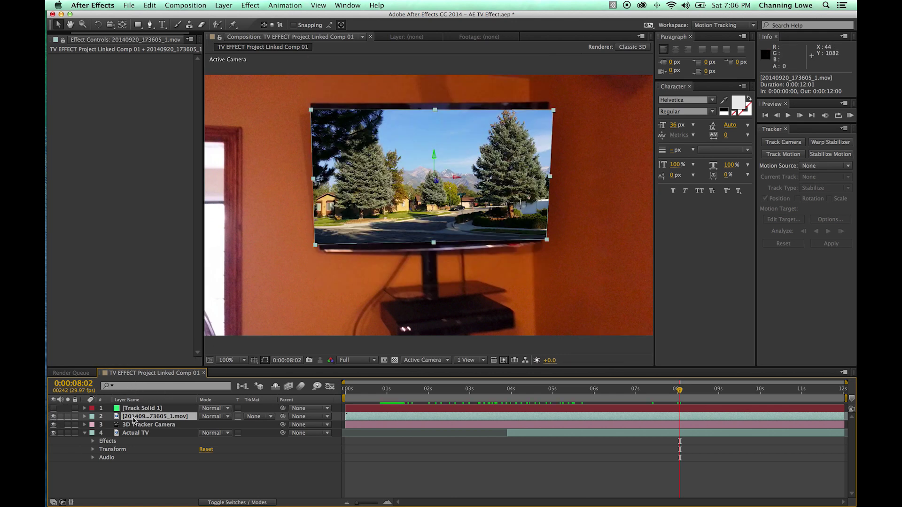
key(Return)
text(TV FOOTAGE)
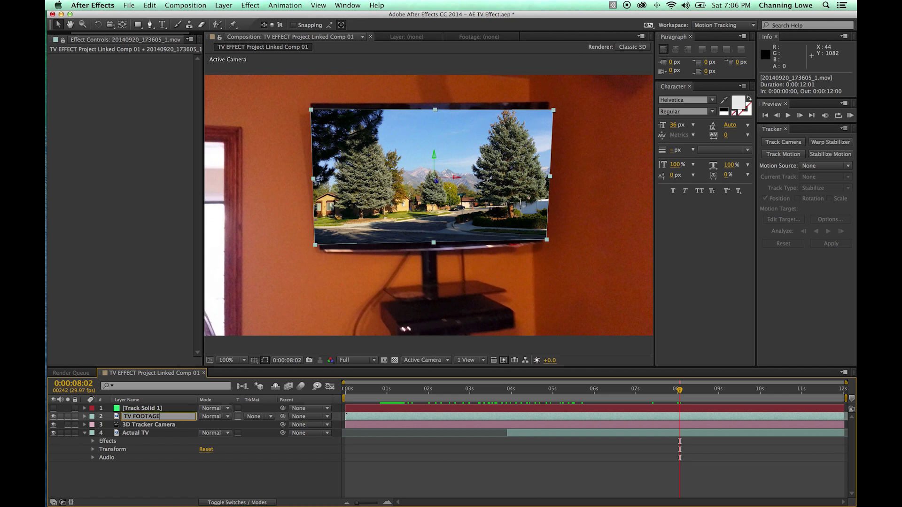
key(Return)
Step: Show Track Solid 1 in place of TV FOOTAGE and lower the solid's opacity to 41%
click(132, 409)
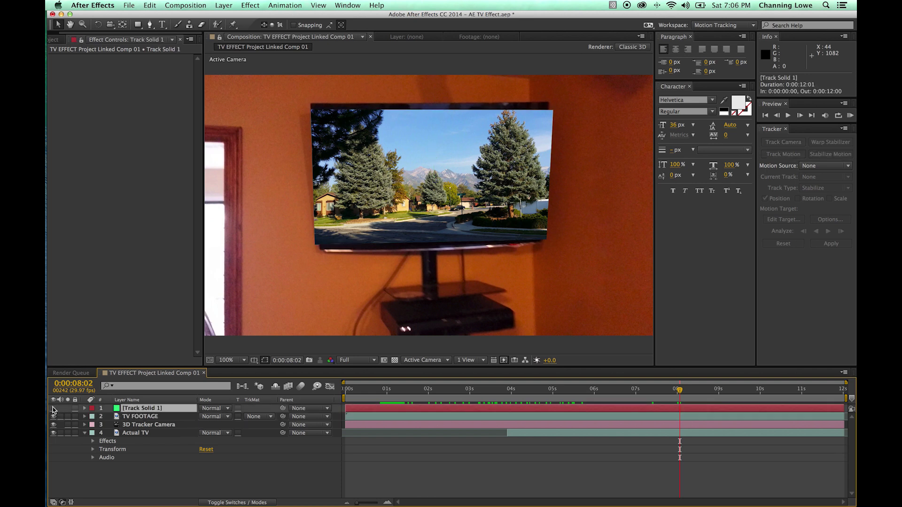
click(53, 409)
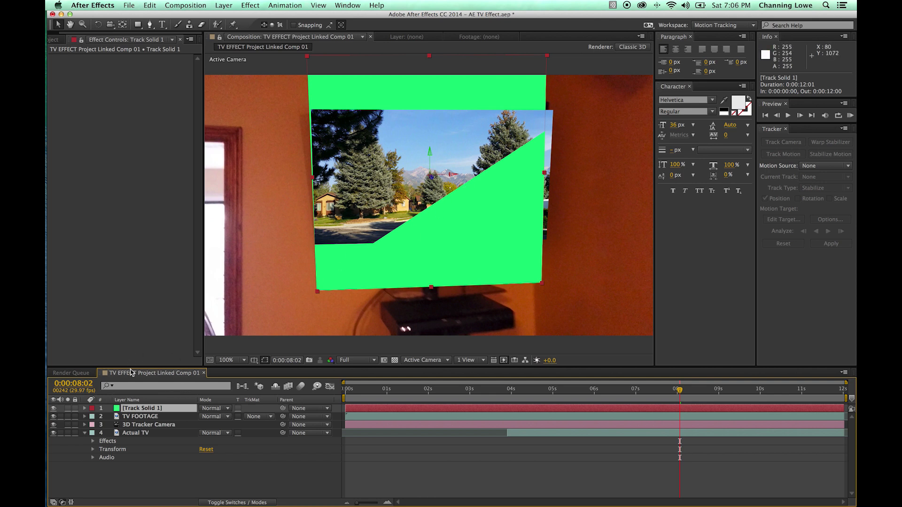
click(53, 416)
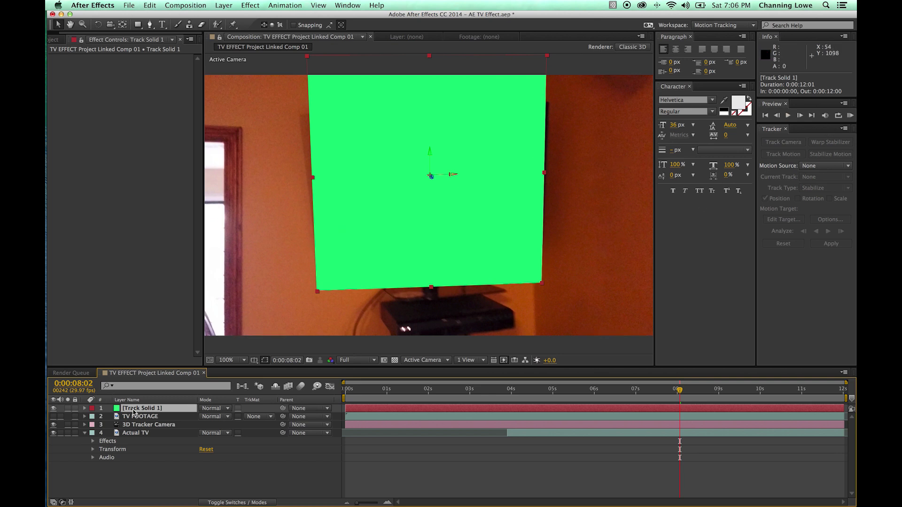
click(84, 408)
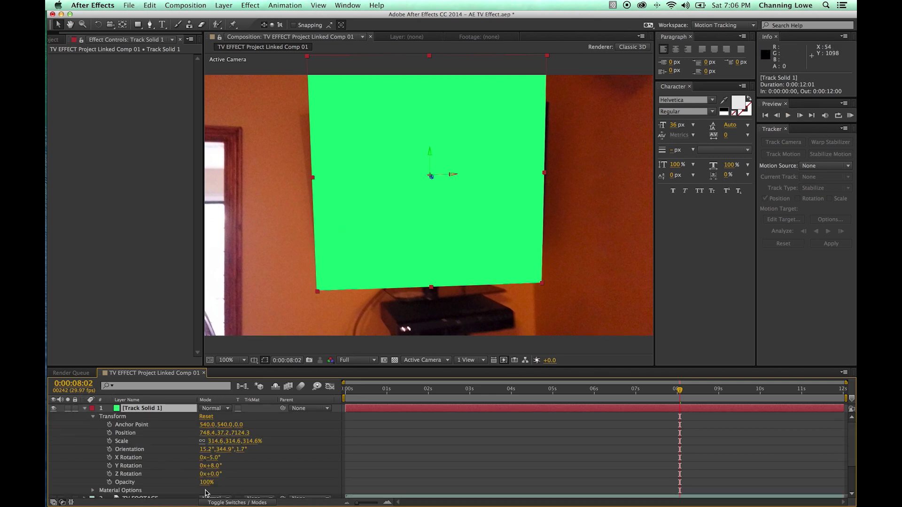
drag(206, 483, 182, 491)
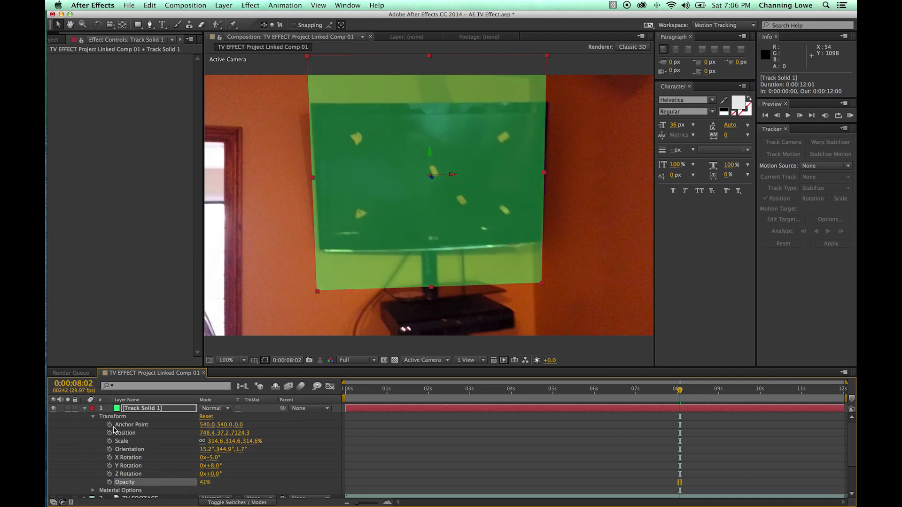
click(86, 409)
Step: Draw a closed four-point Pen tool mask on Track Solid 1 along the TV screen's inner edges and fine-tune its lower corners
click(151, 25)
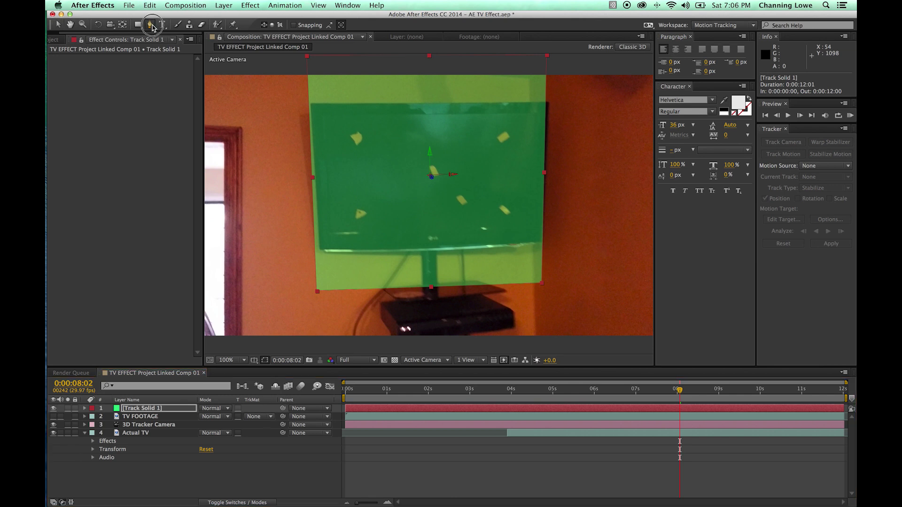
click(323, 117)
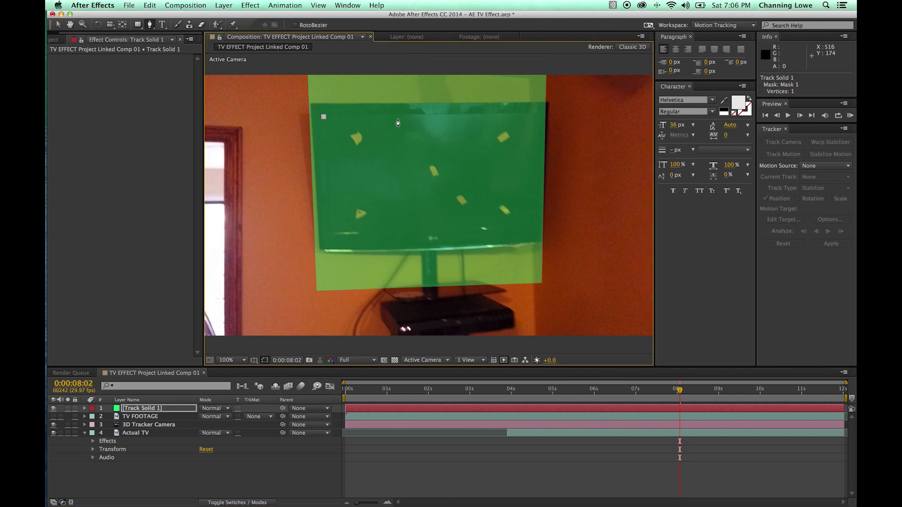
click(536, 116)
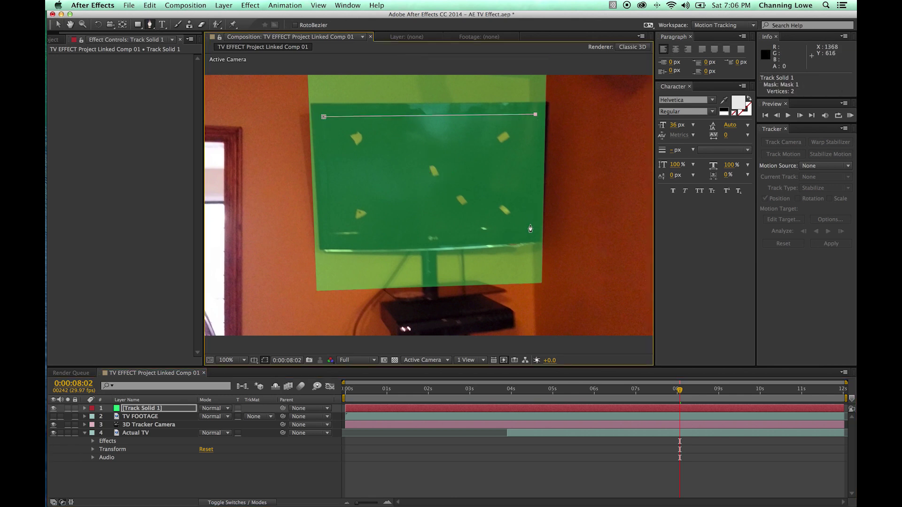
click(531, 229)
click(331, 231)
click(324, 116)
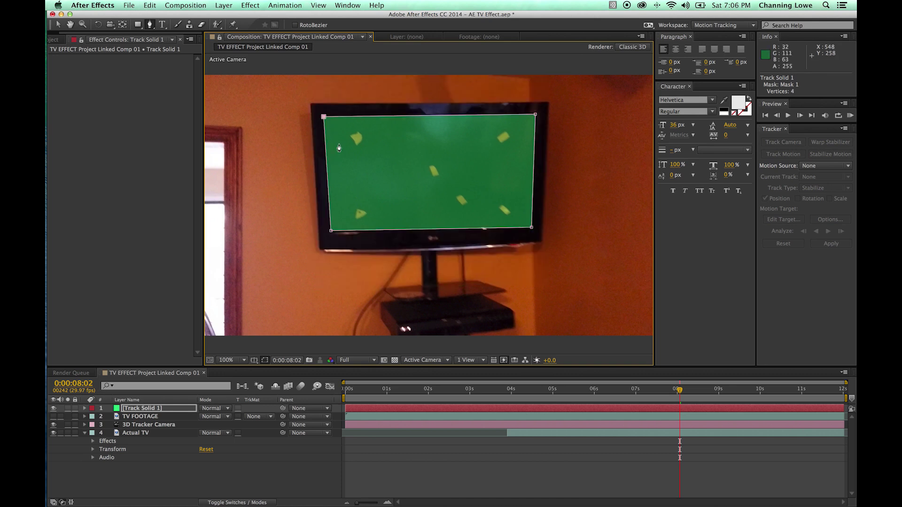
drag(331, 232, 332, 233)
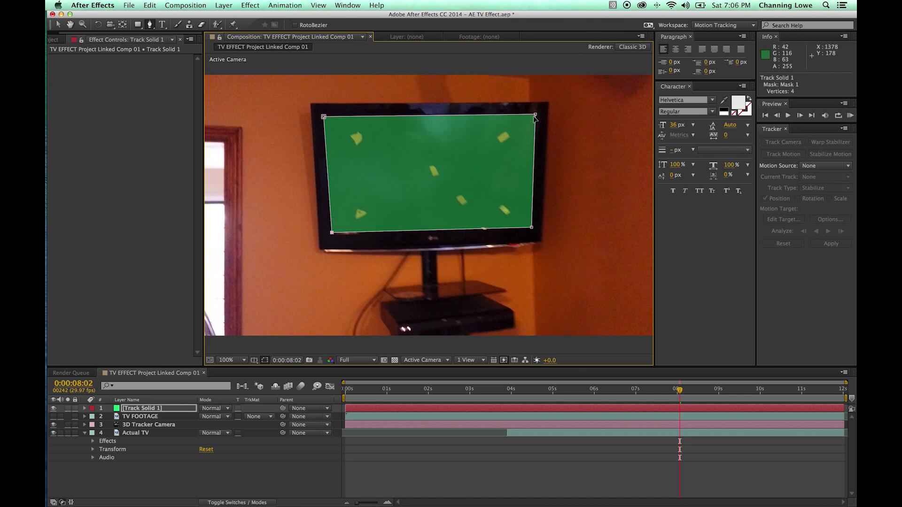
drag(531, 228, 531, 228)
drag(332, 232, 332, 233)
Step: Set Track Solid 1's opacity back to 100%
click(85, 408)
click(205, 491)
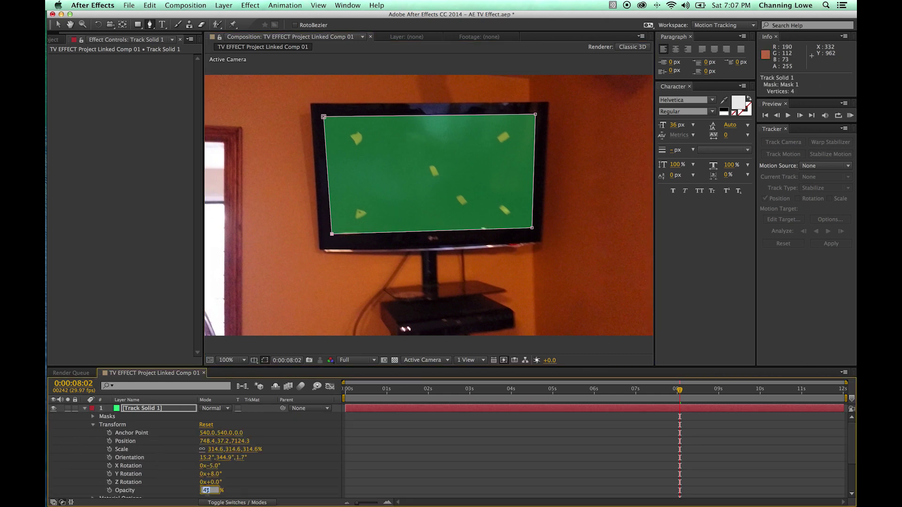
text(100)
key(Return)
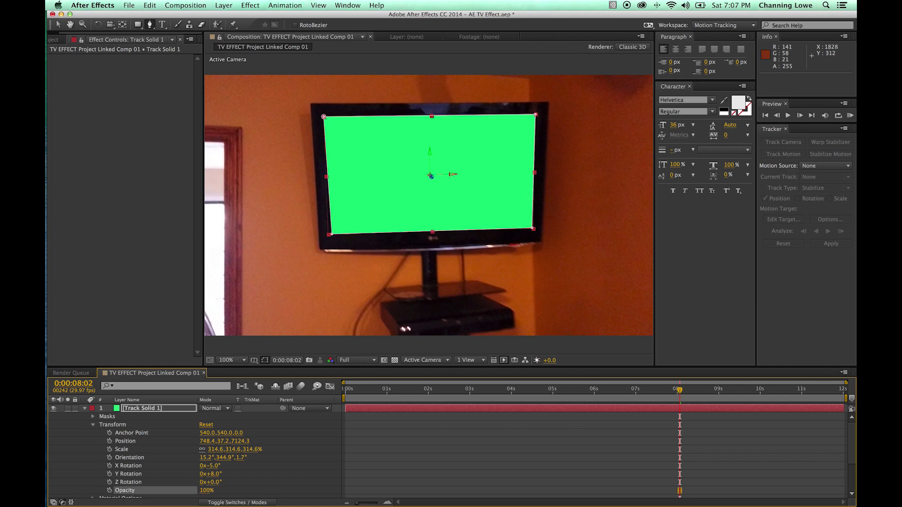
Step: Switch to the Effects workspace and apply the Hue/Saturation effect to Track Solid 1
click(704, 25)
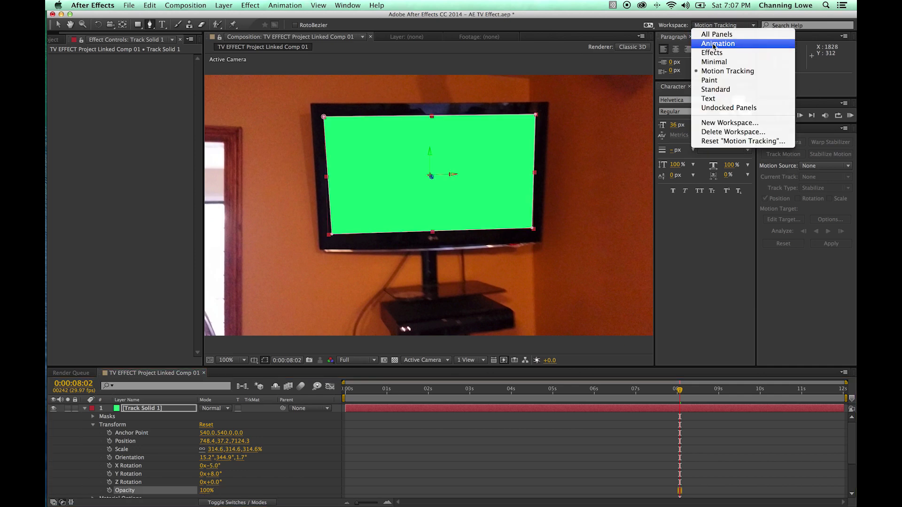
click(707, 50)
click(783, 182)
text(hue)
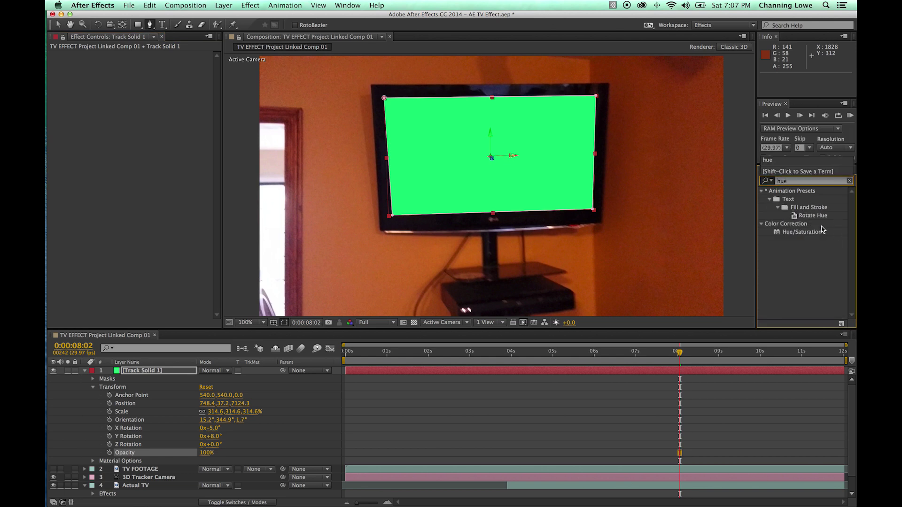
drag(801, 232, 491, 157)
Step: Turn Track Solid 1 pure white with Master Saturation -100 and Master Lightness 100, and check the frame at 0:00:07:00
click(74, 142)
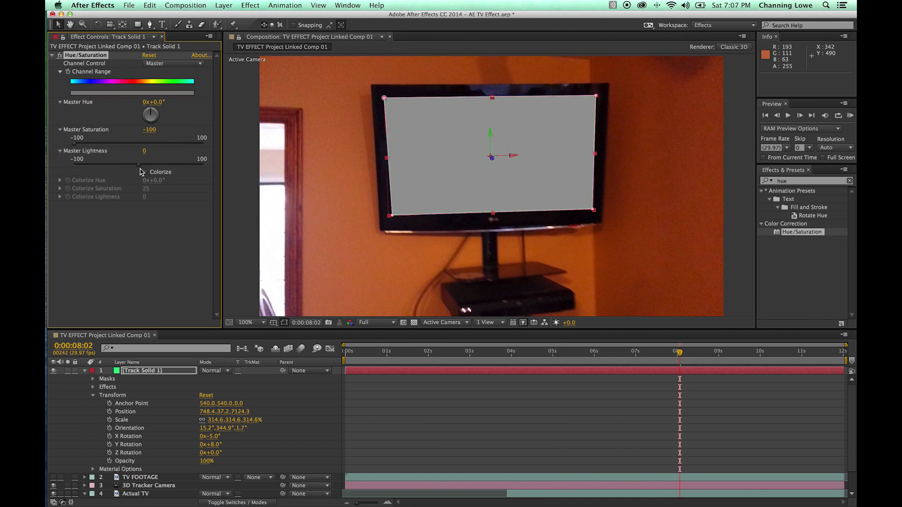
drag(139, 167, 234, 174)
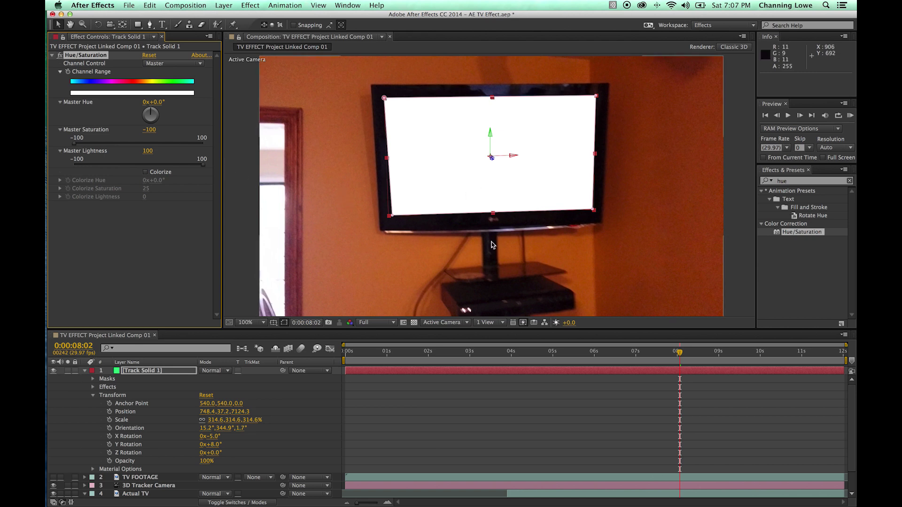
click(85, 371)
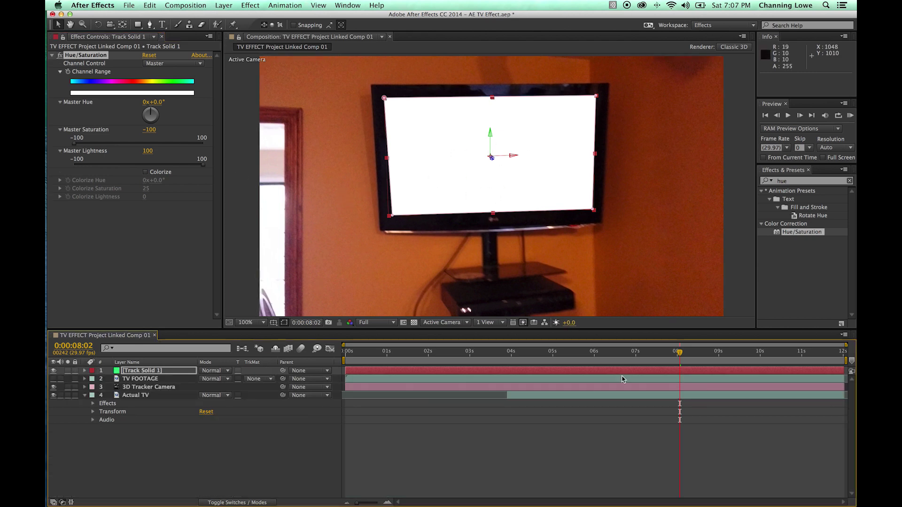
drag(671, 355, 635, 361)
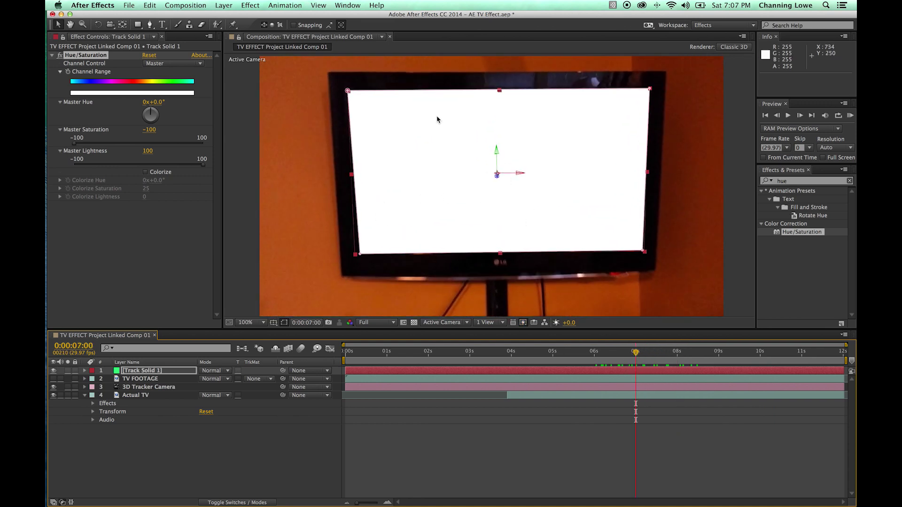
Step: Inspect TV FOOTAGE's track matte options and toggle the timeline's layer columns between switches and modes
click(143, 380)
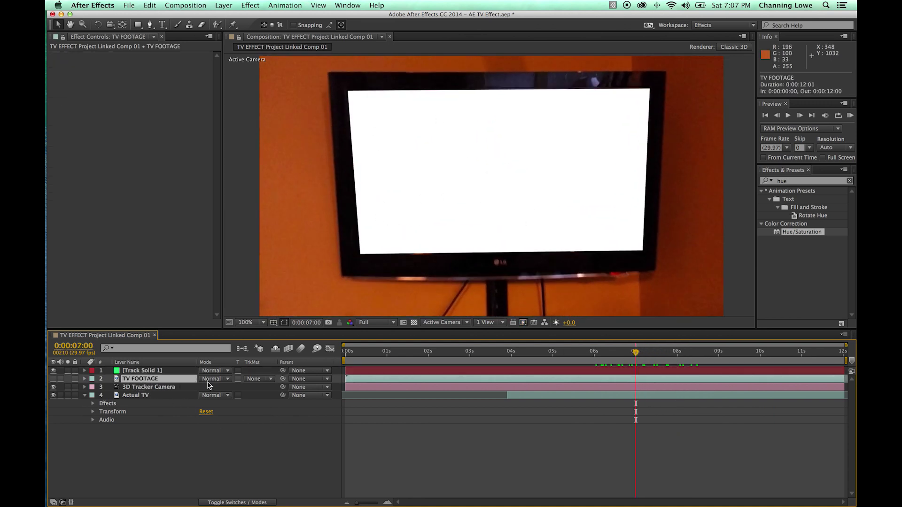
click(266, 380)
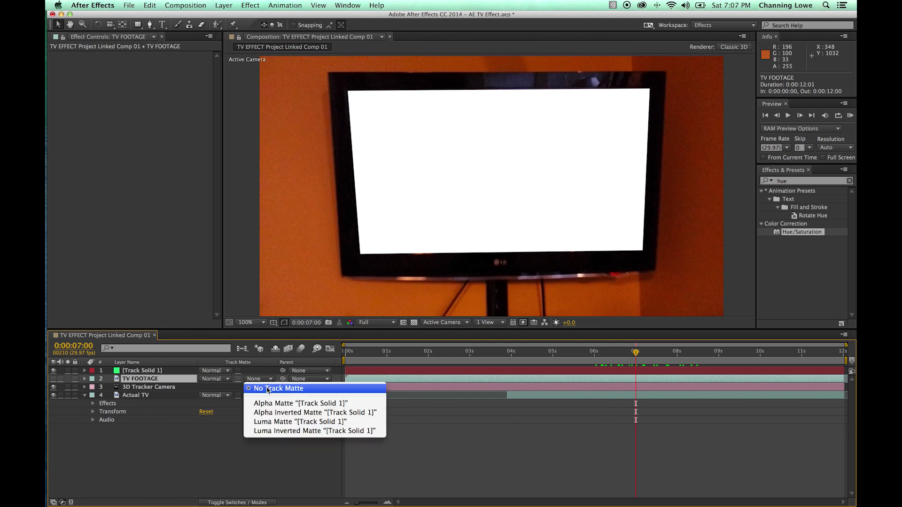
click(135, 379)
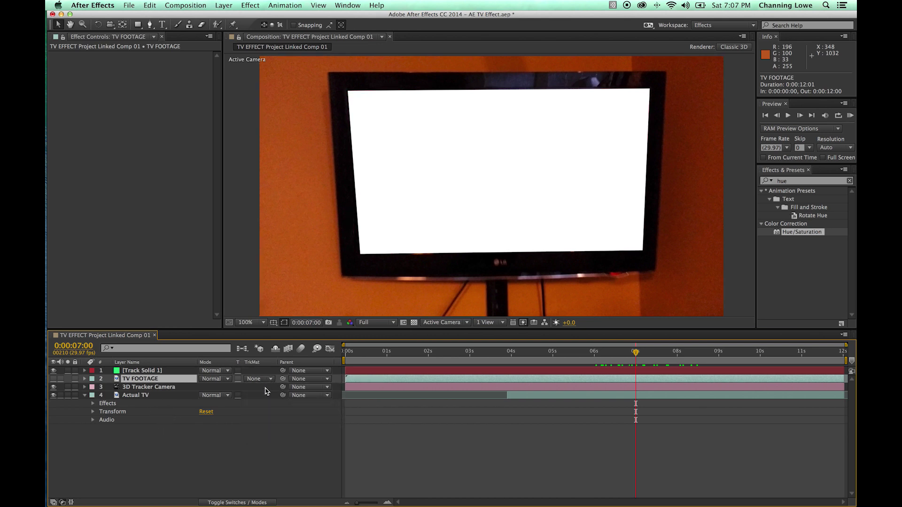
click(249, 502)
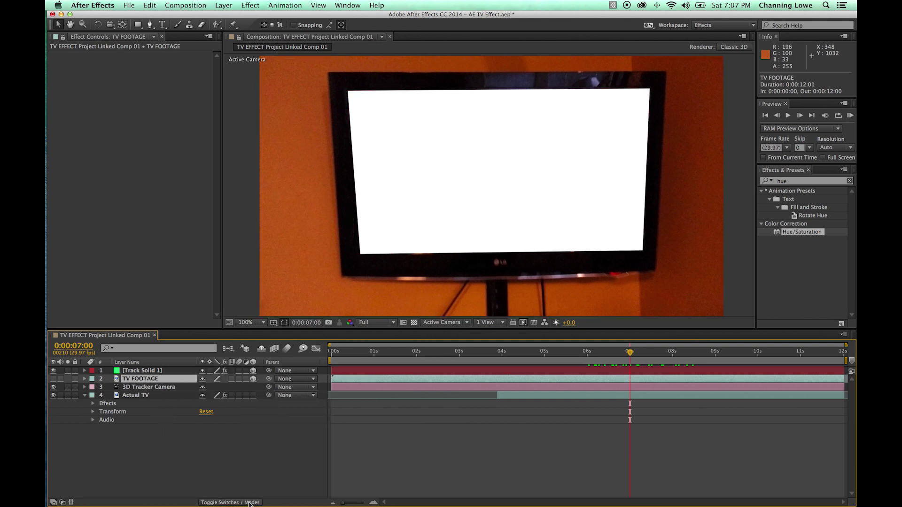
click(240, 502)
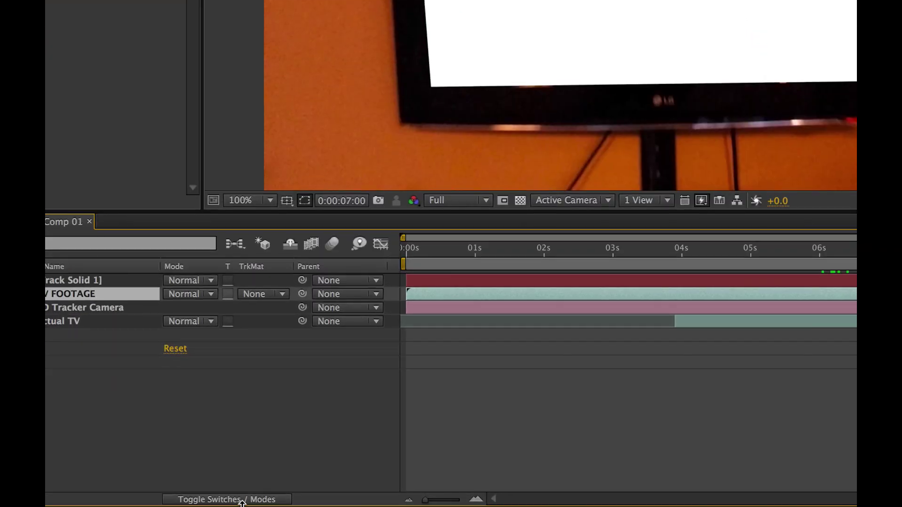
click(245, 504)
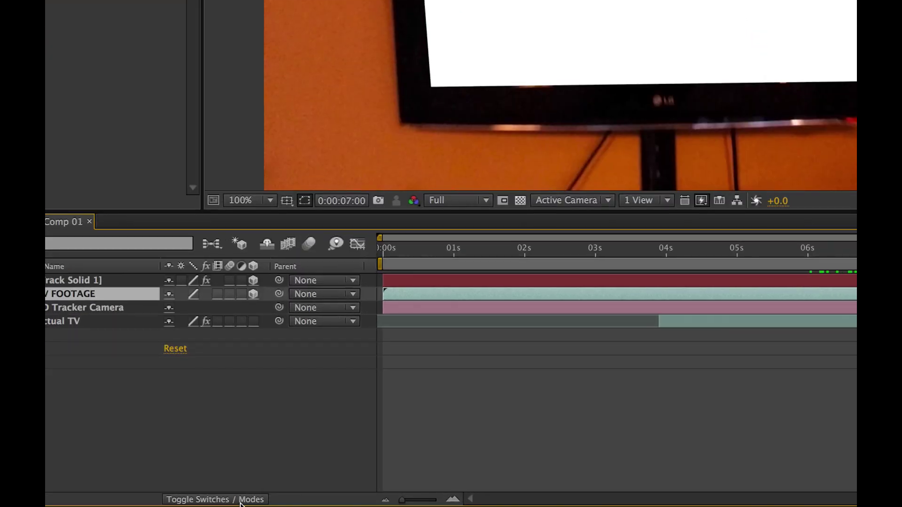
click(238, 500)
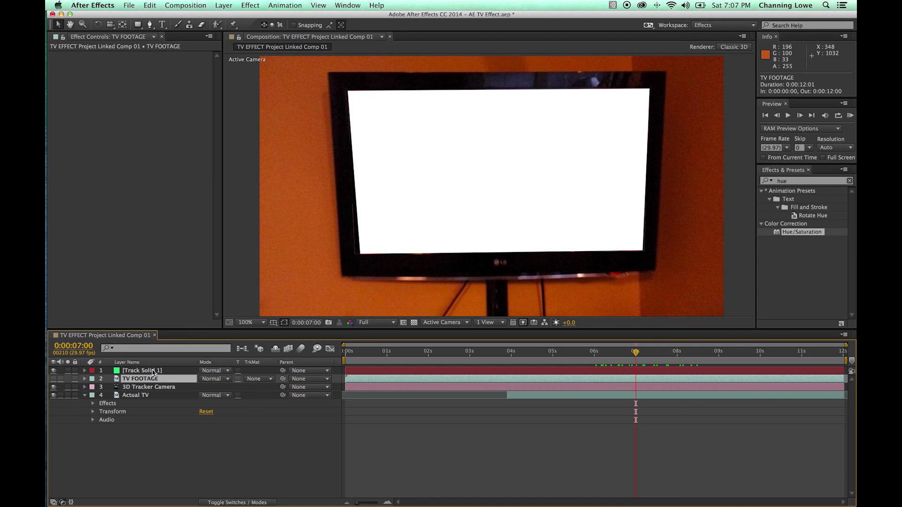
Step: Set TV FOOTAGE's track matte to Luma Matte "[Track Solid 1]" and make the layer visible
click(267, 381)
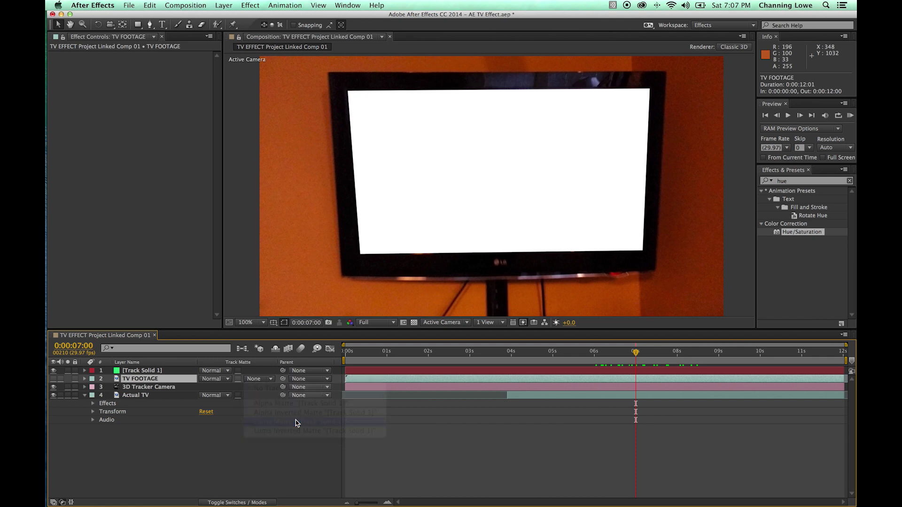
click(296, 422)
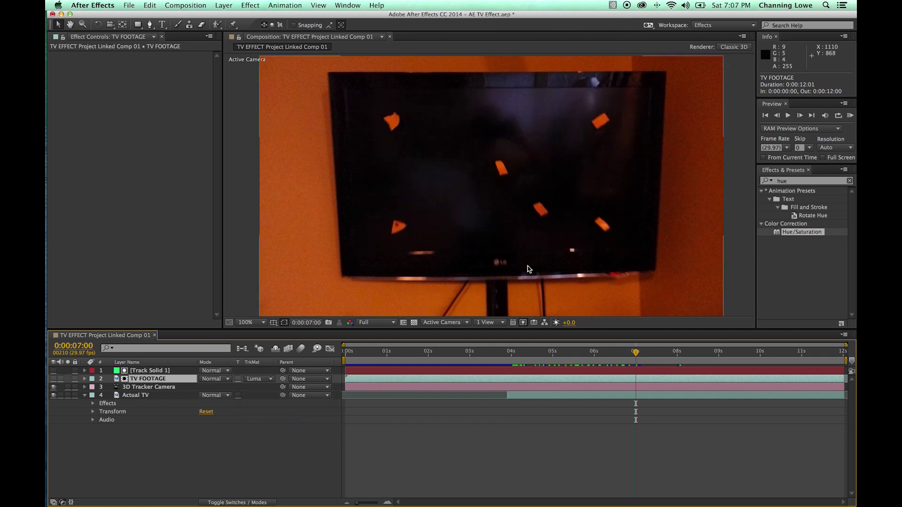
click(54, 379)
Step: Compare TV FOOTAGE with No Track Matte and restore its Luma Matte "[Track Solid 1]"
click(259, 382)
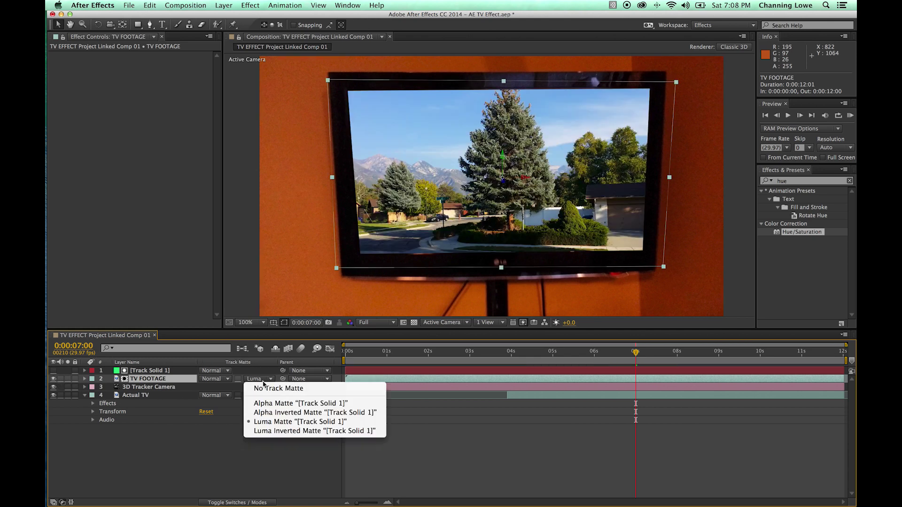
click(266, 388)
click(261, 379)
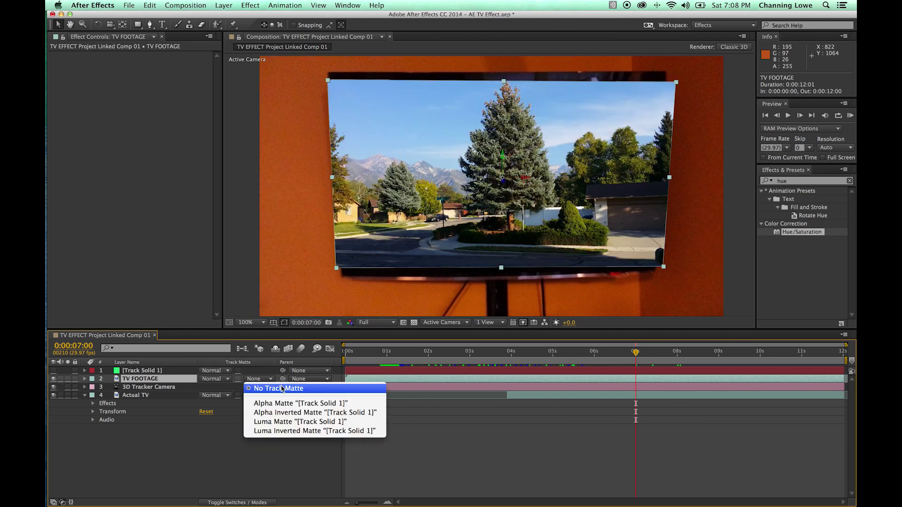
click(314, 422)
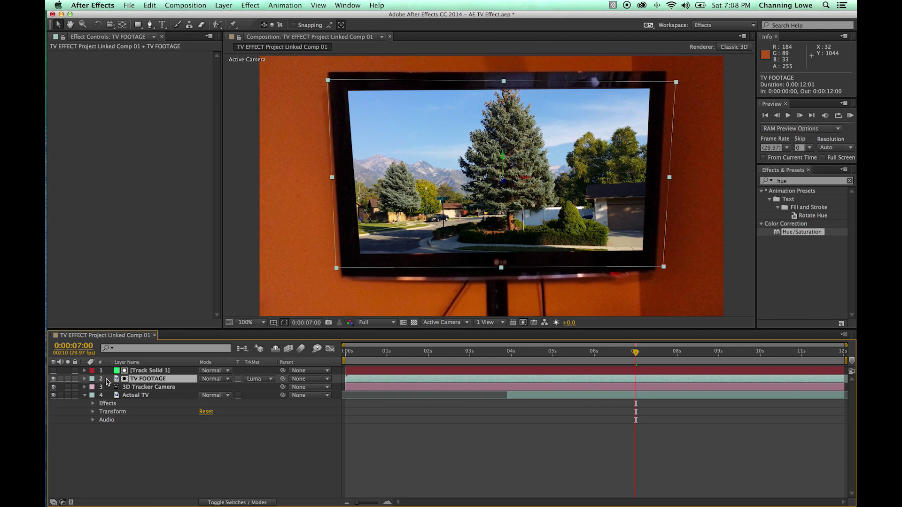
Step: Try a 4-pixel feather on Track Solid 1's Mask 1 and scrub the footage to check the screen edges
click(84, 371)
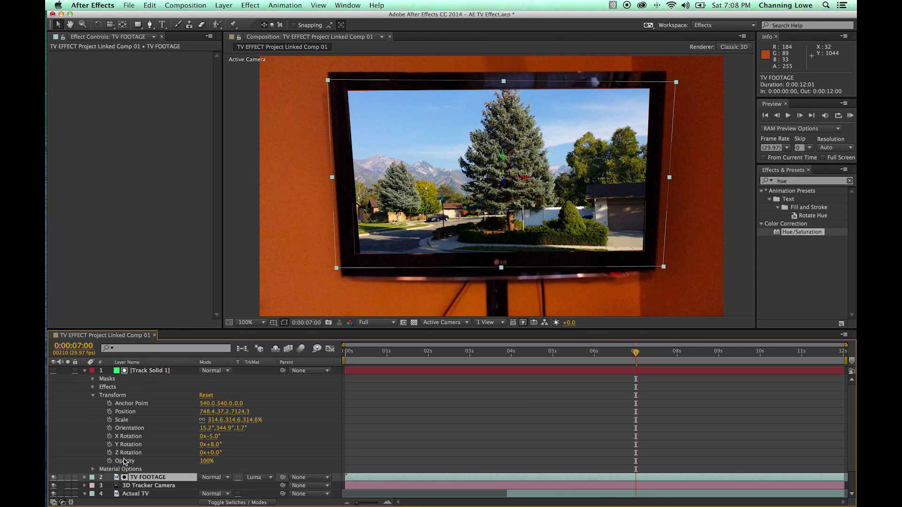
click(93, 396)
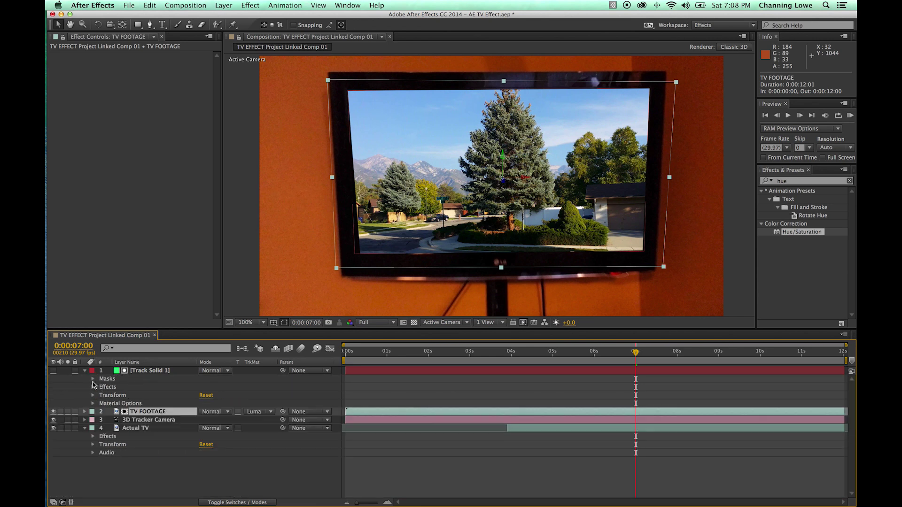
click(94, 379)
click(101, 387)
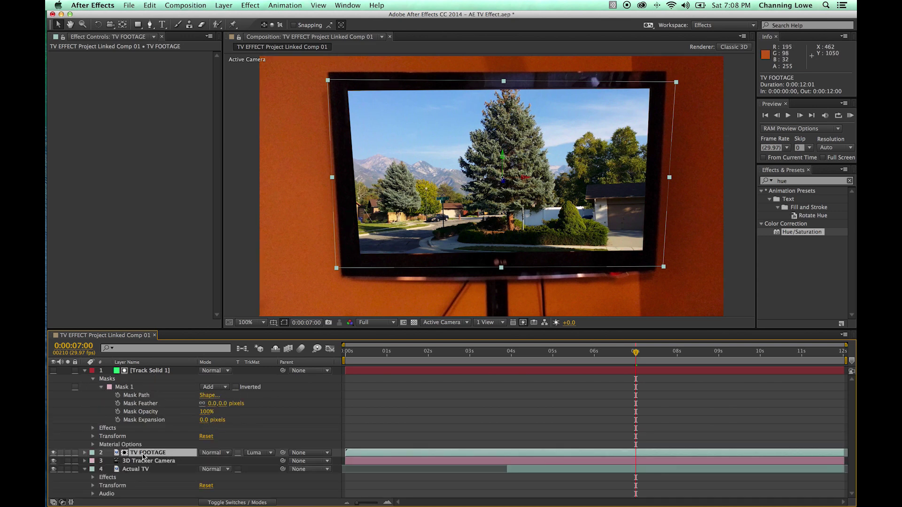
drag(212, 403, 225, 408)
click(223, 403)
text(4)
key(Return)
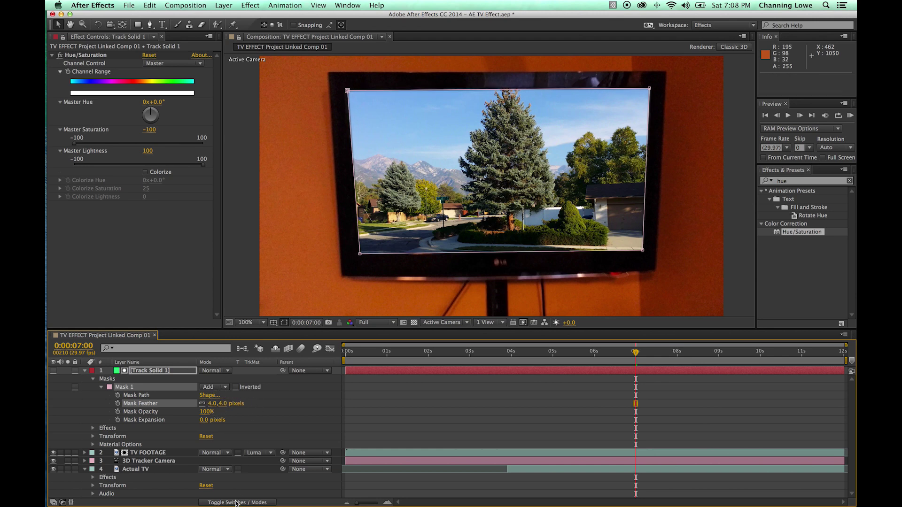
click(85, 371)
click(131, 459)
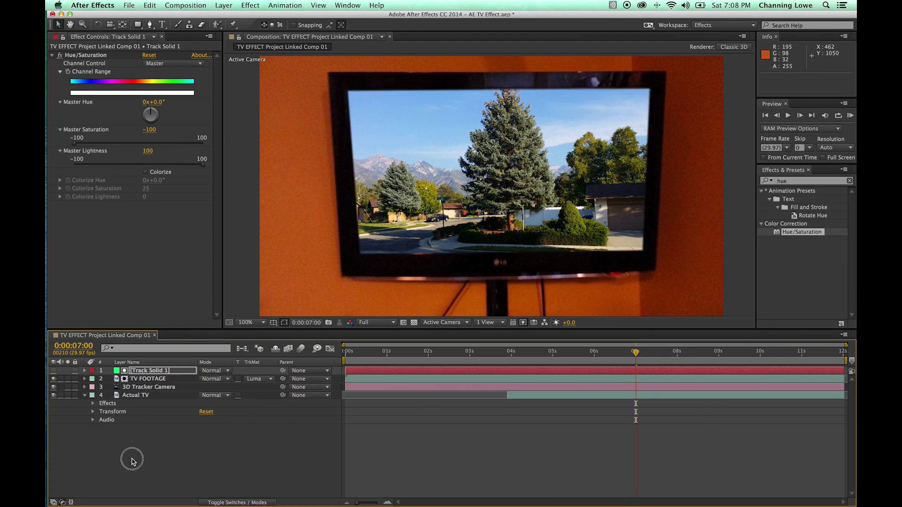
click(570, 358)
drag(570, 358, 638, 359)
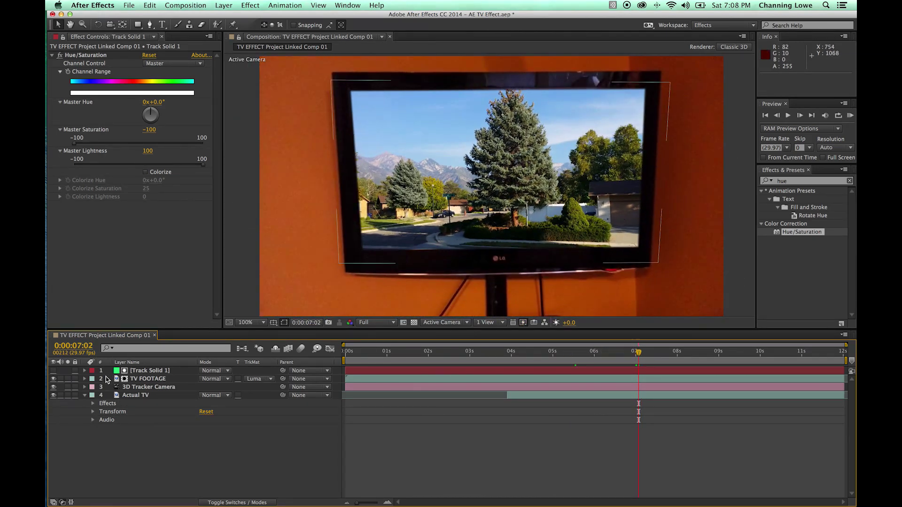
Step: Set Mask 1's feather on Track Solid 1 to 3 pixels, collapse the layer properties and scrub to 0:00:07:19
click(84, 371)
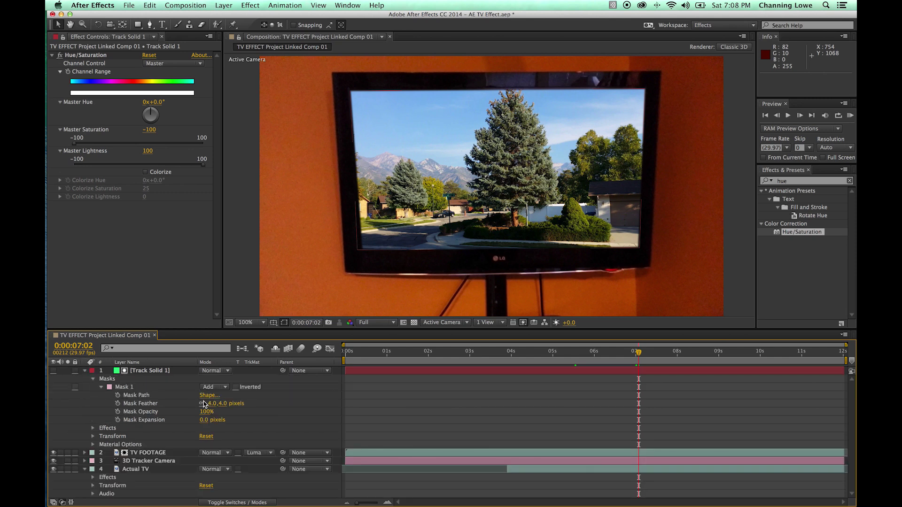
click(223, 403)
text(3)
key(Return)
click(85, 370)
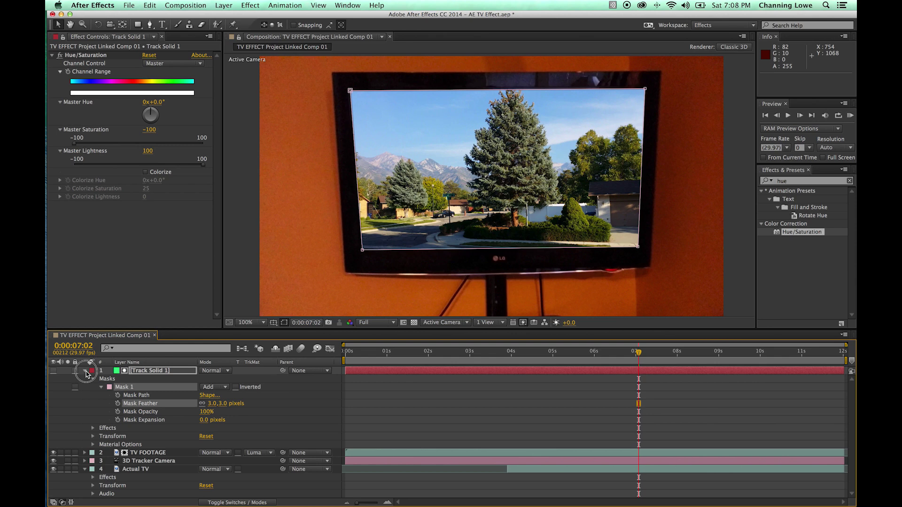
click(122, 454)
click(85, 396)
click(85, 396)
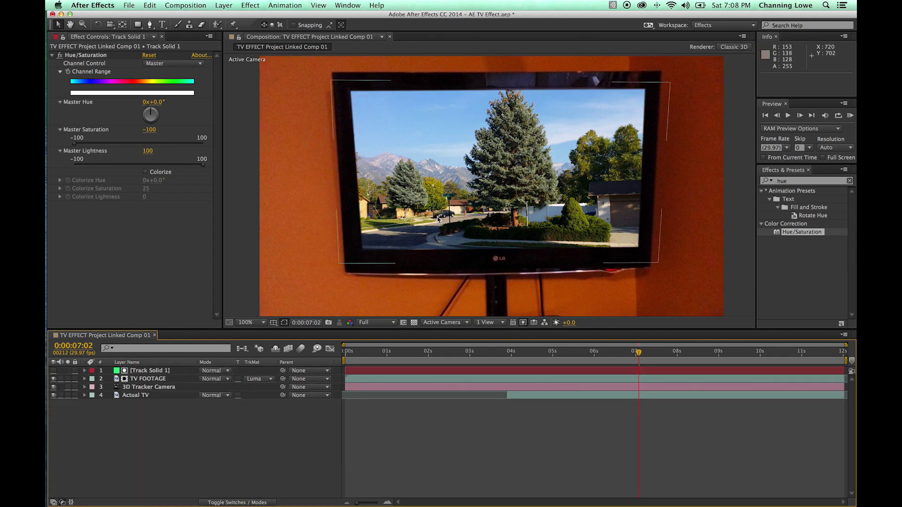
drag(580, 353, 662, 354)
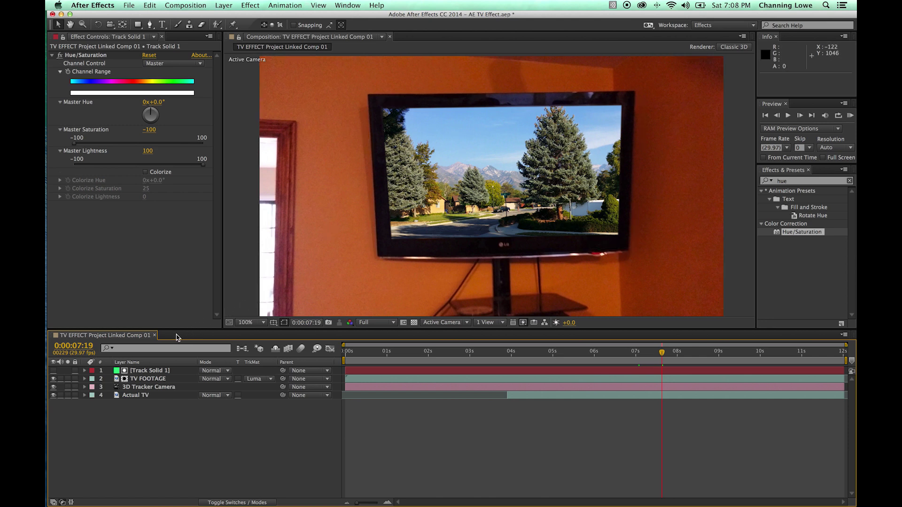
Step: Pre-compose Track Solid 1, TV FOOTAGE and 3D Tracker Camera into INNER TV COMP, moving all attributes into it
click(144, 371)
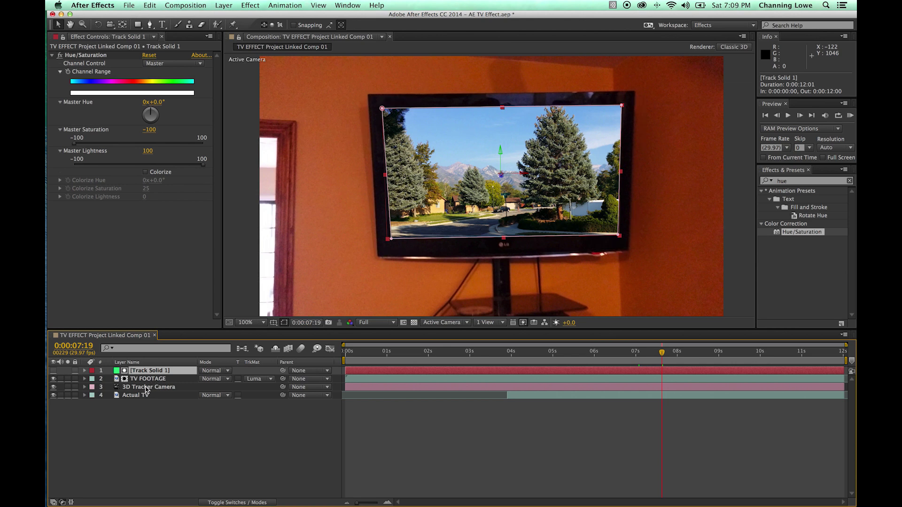
shift+click(148, 388)
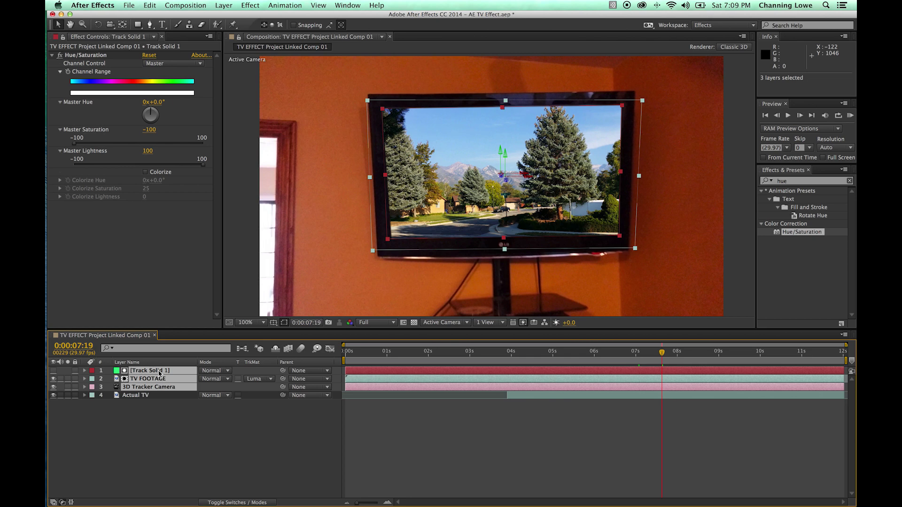
right_click(160, 374)
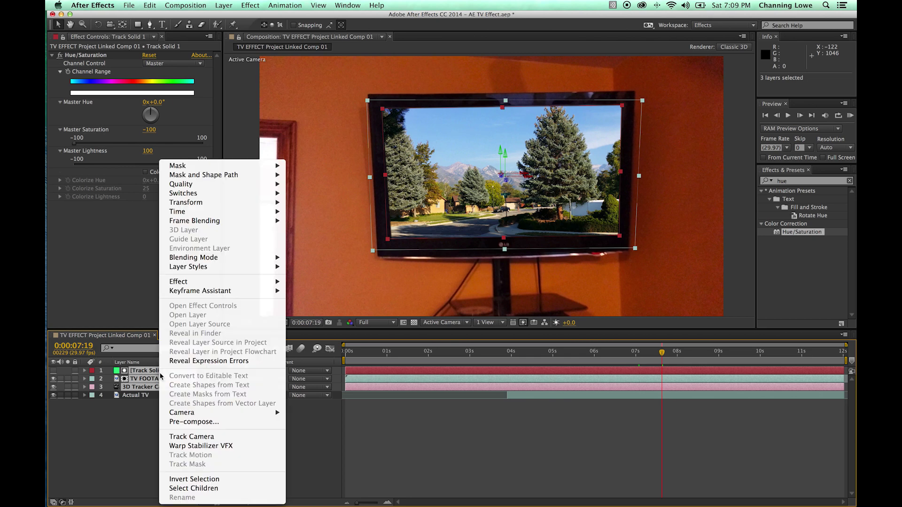
click(190, 422)
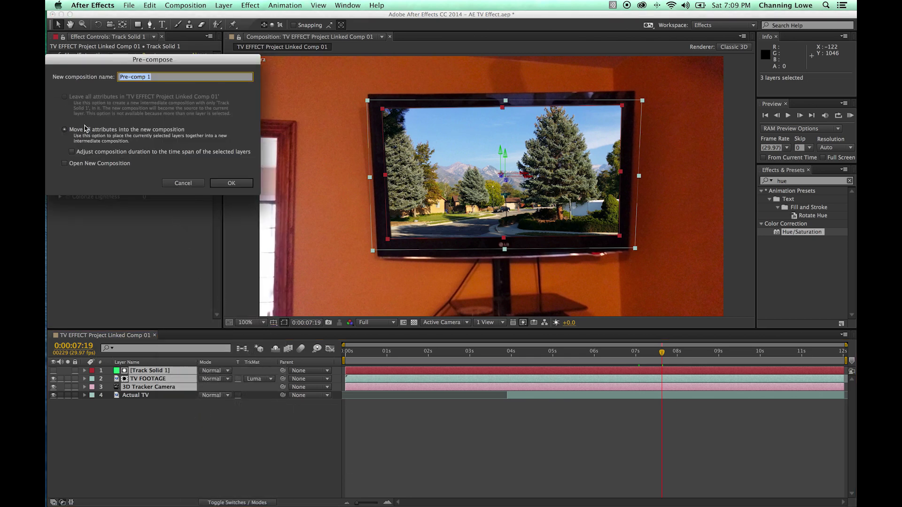
text(TV)
text(COMP)
key(Return)
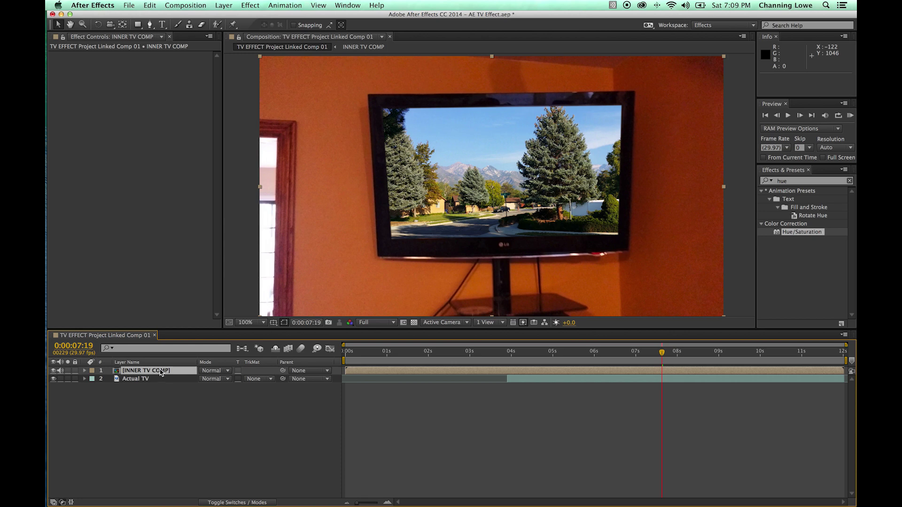
Step: Open the INNER TV COMP composition and scrub to 0:00:08:10 to review the matted footage
double_click(120, 373)
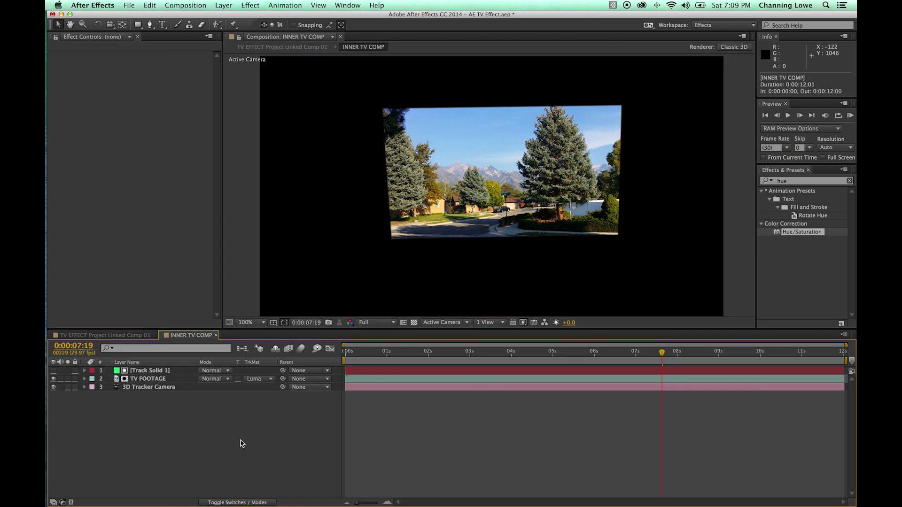
drag(567, 353, 691, 354)
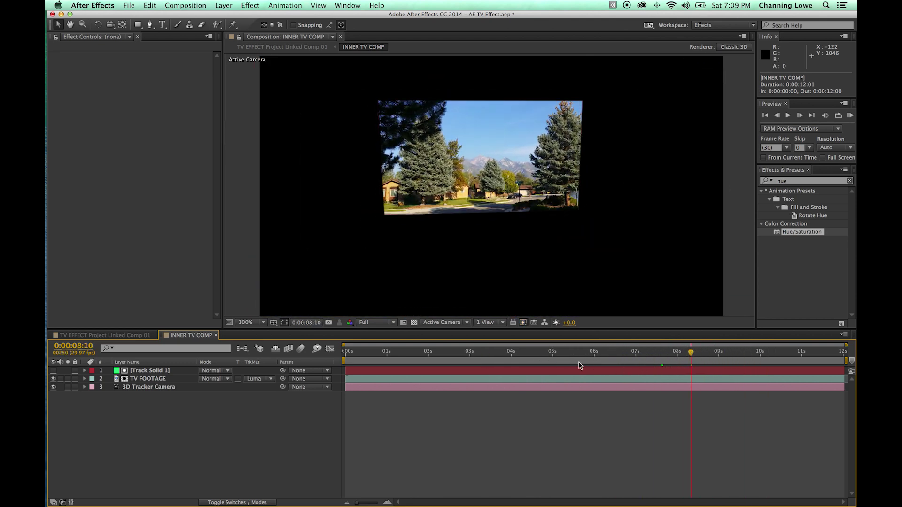
Step: Add a new adjustment layer to INNER TV COMP and check the TV screen in the main composition at 0:00:09:05
click(227, 5)
mouse_move(242, 17)
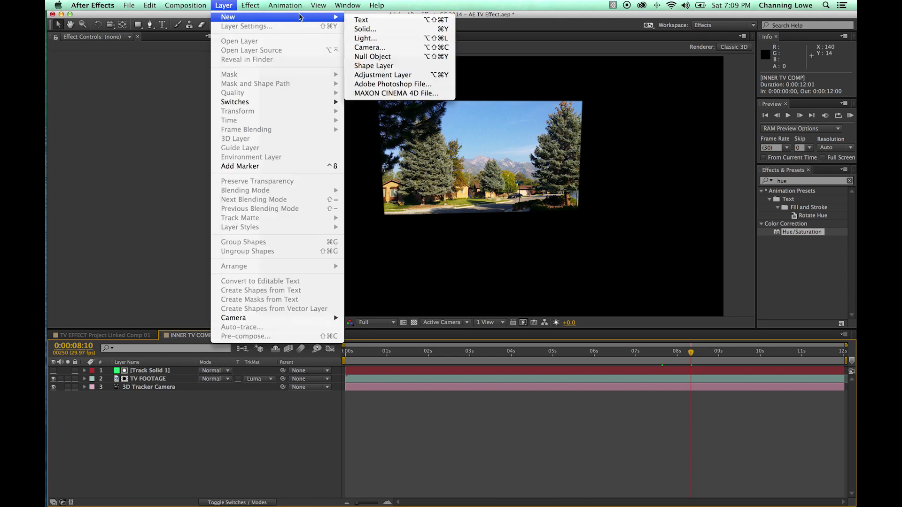
click(375, 75)
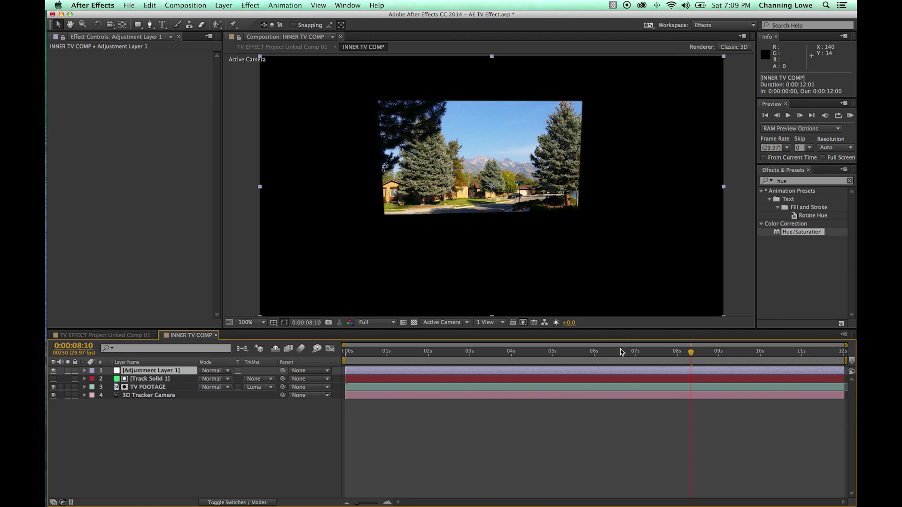
click(606, 351)
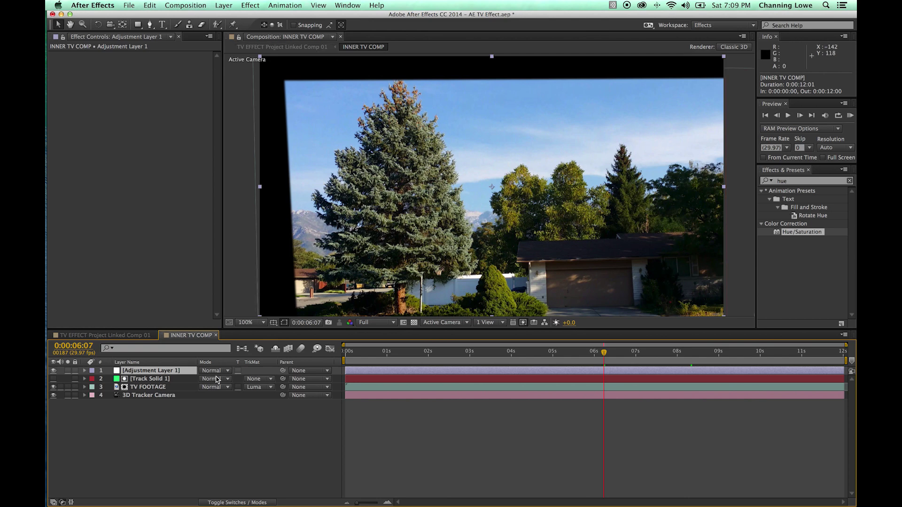
click(104, 335)
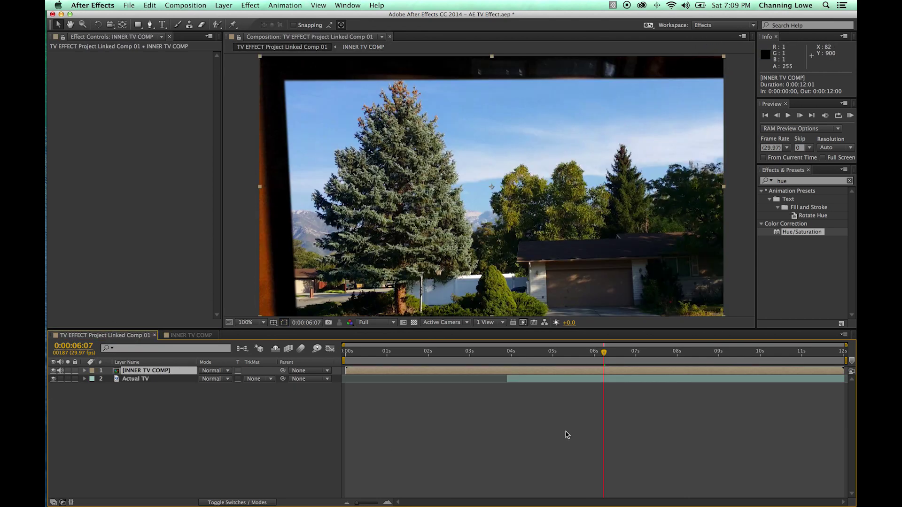
drag(650, 352, 725, 352)
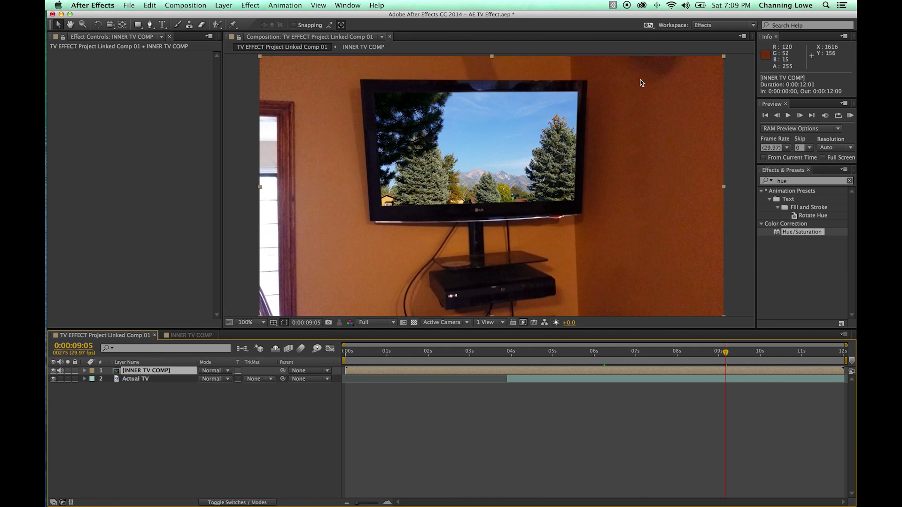
click(188, 335)
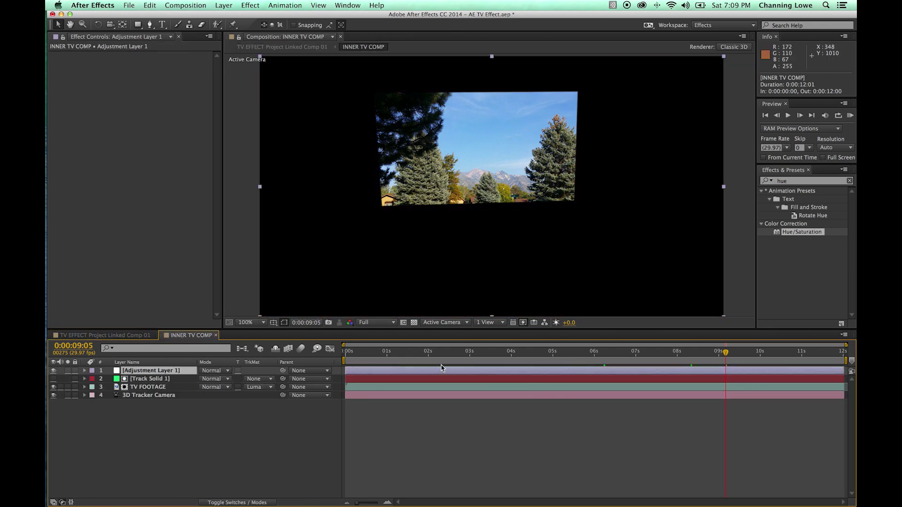
Step: Go to 0:00:00:28 in INNER TV COMP and apply the Wave Warp effect to Adjustment Layer 1
drag(464, 355, 385, 353)
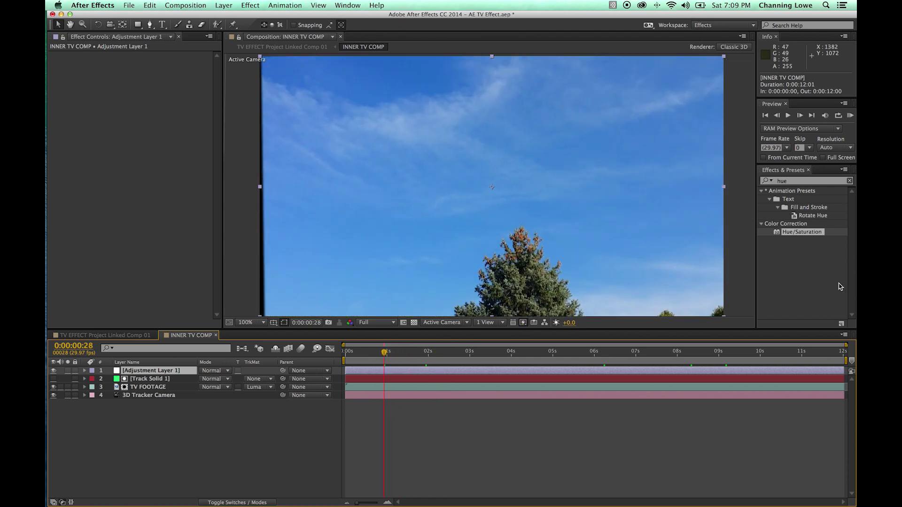
double_click(782, 181)
text(wa)
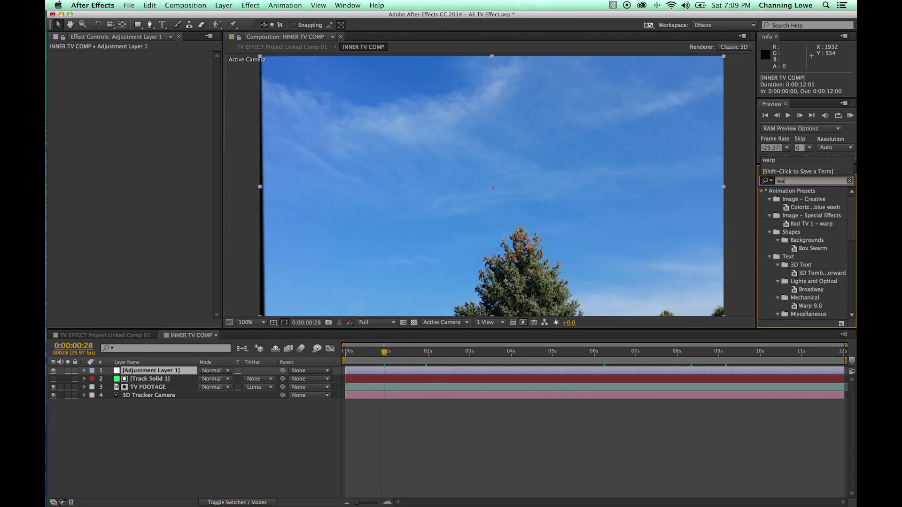
text(rp)
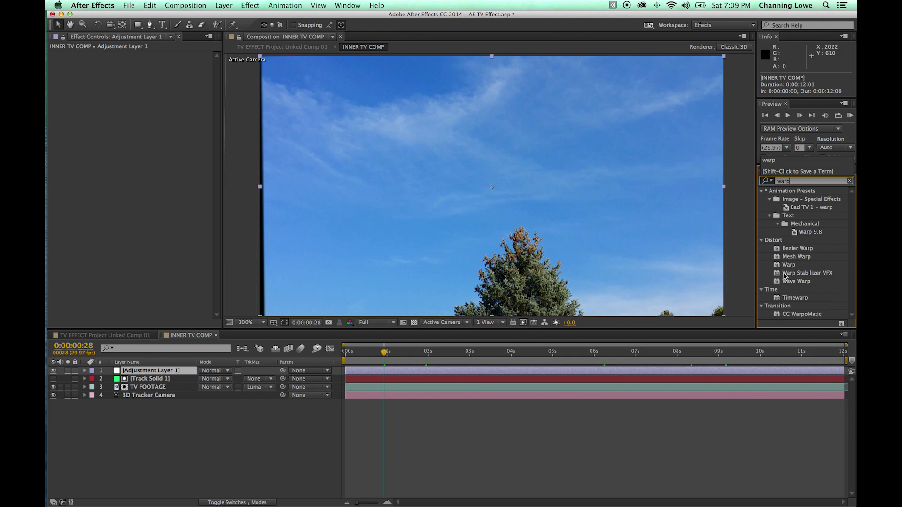
mouse_move(787, 282)
mouse_down()
mouse_move(358, 295)
mouse_move(165, 374)
mouse_up()
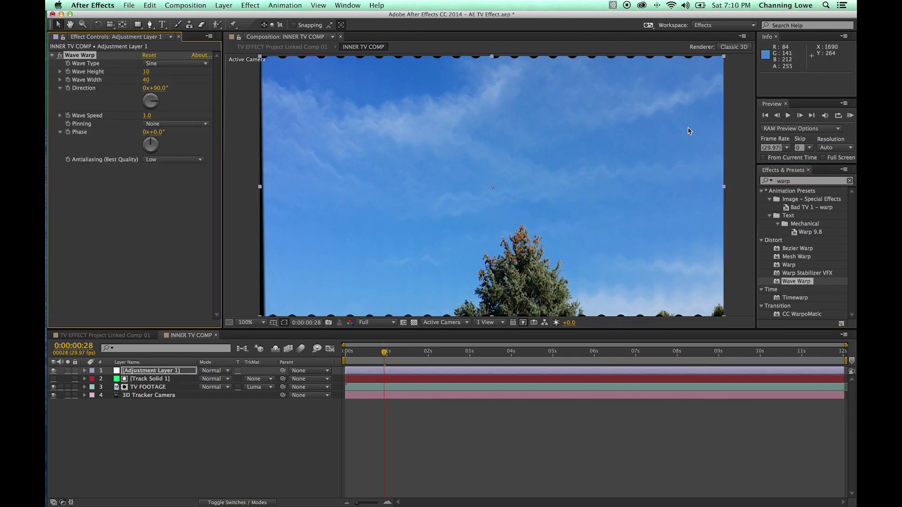
Step: Add the Noise effect to Adjustment Layer 1 with a 25% noise amount and preview it at 0:00:01:23
double_click(784, 181)
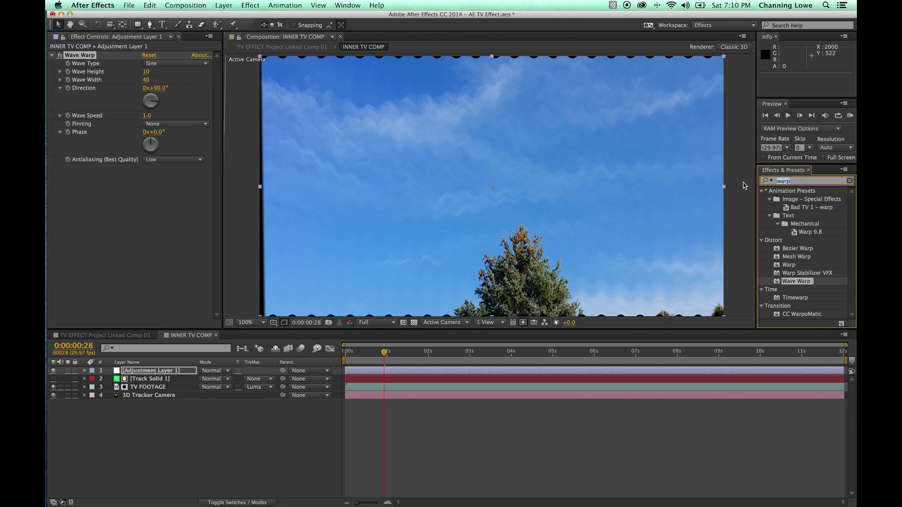
text(noise)
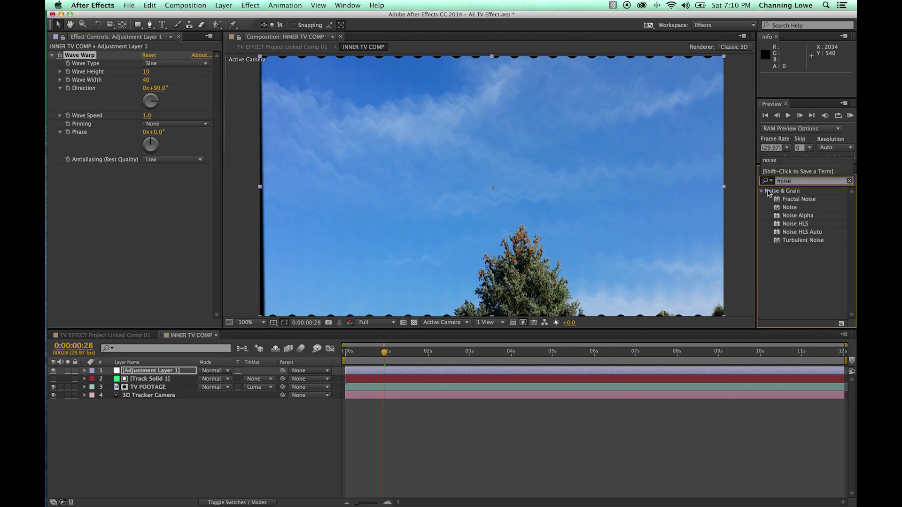
drag(789, 208, 143, 191)
click(150, 177)
text(25)
key(Return)
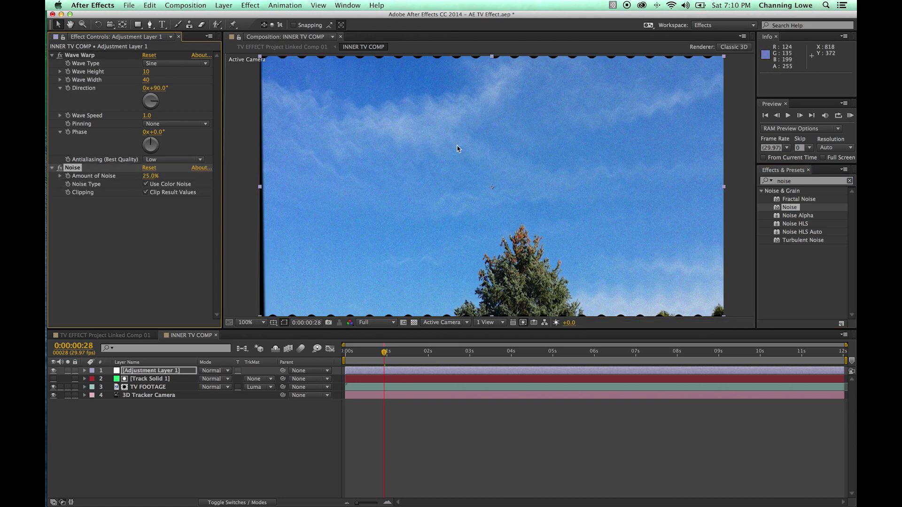
drag(388, 353, 419, 353)
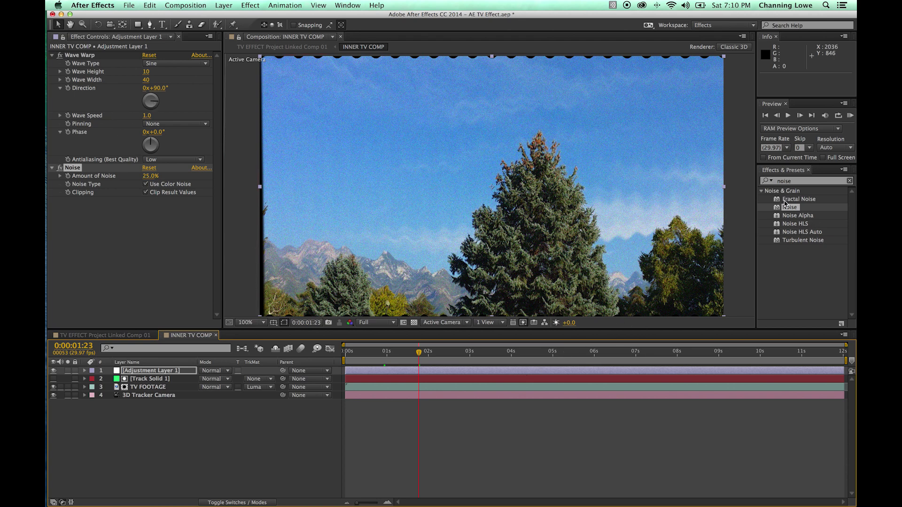
Step: Add the Curves effect below Noise and shape the RGB curve into a gentle S for more contrast
click(793, 181)
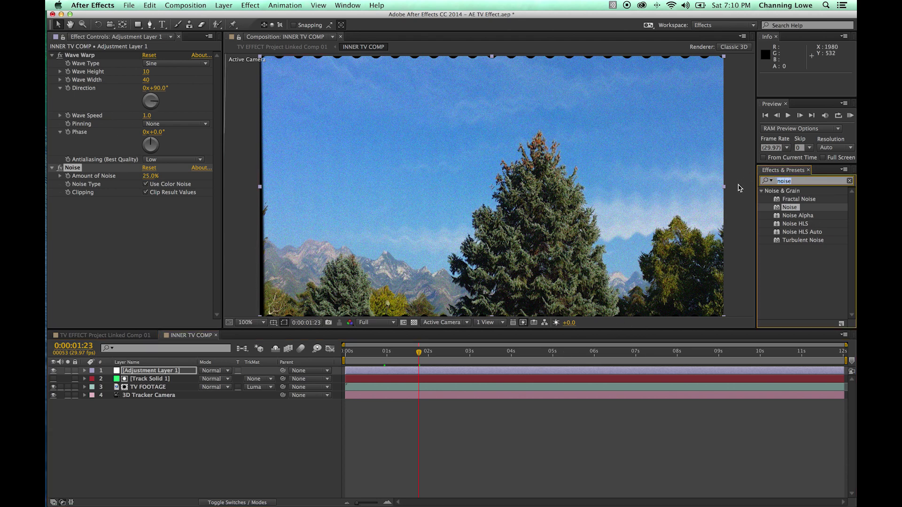
text(curv)
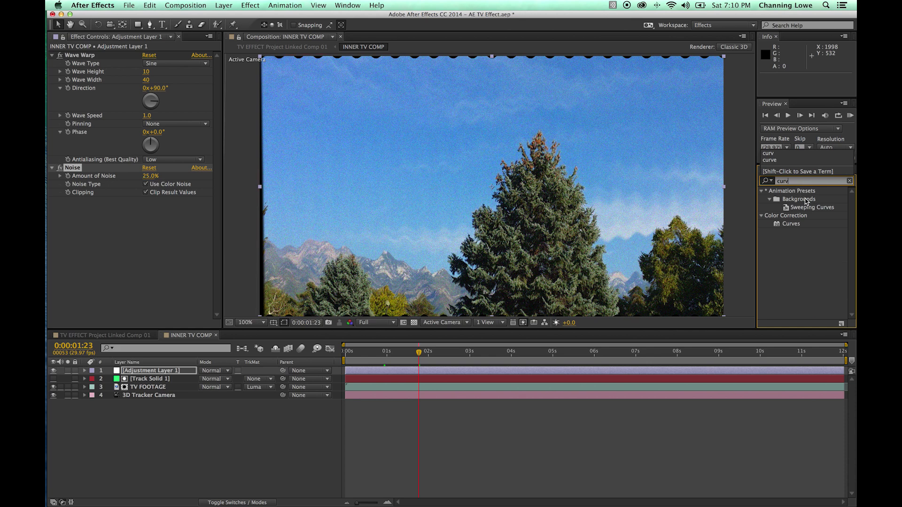
drag(790, 224, 153, 207)
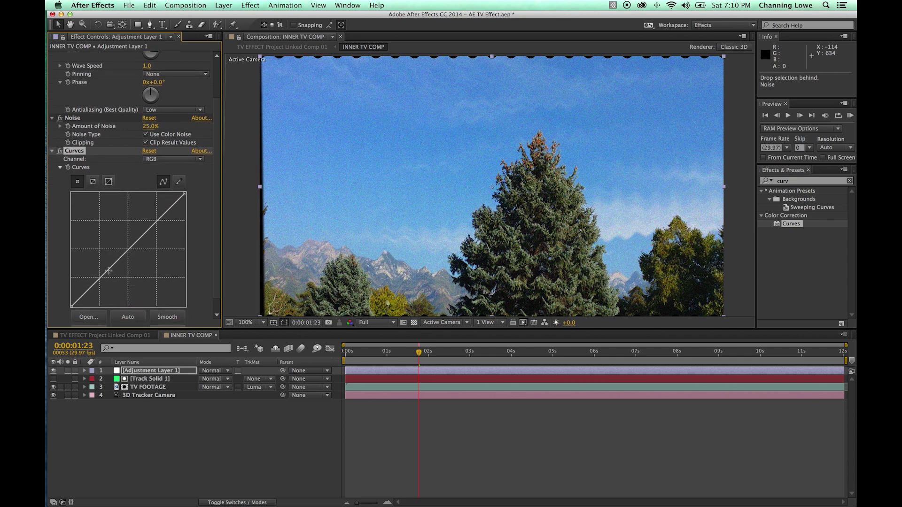
drag(105, 270, 104, 278)
drag(141, 237, 135, 229)
drag(104, 278, 106, 276)
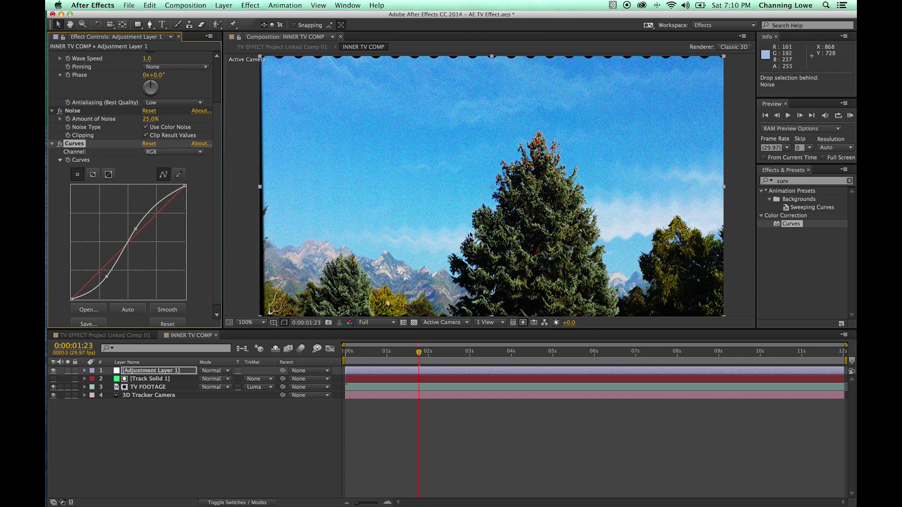
Step: Collapse the Curves and Noise controls and expand Adjustment Layer 1's Wave Warp properties in the timeline at 0:00:01:24
scroll(92, 136, up, 2)
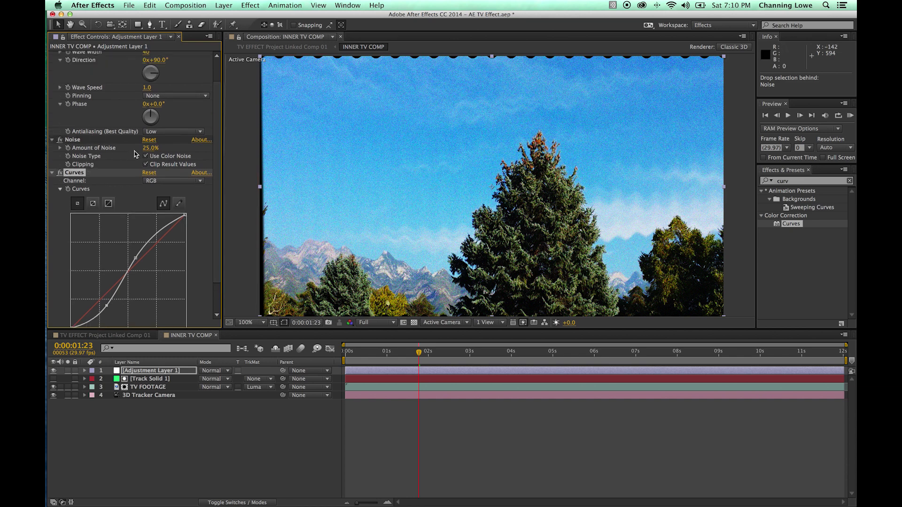
click(52, 172)
click(52, 167)
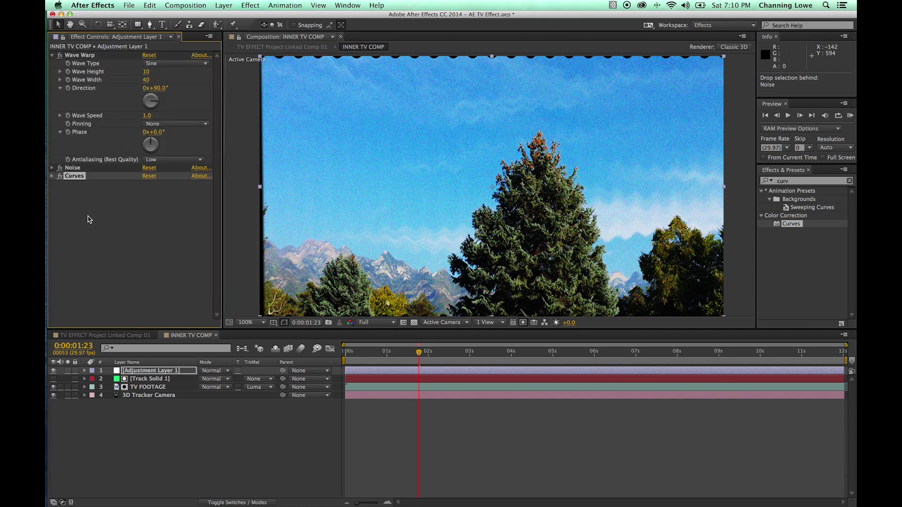
click(84, 370)
click(93, 378)
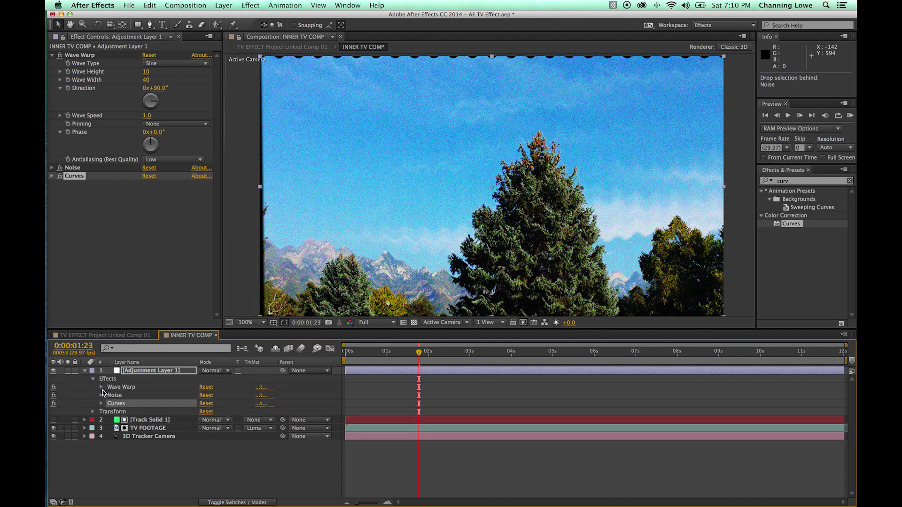
click(102, 388)
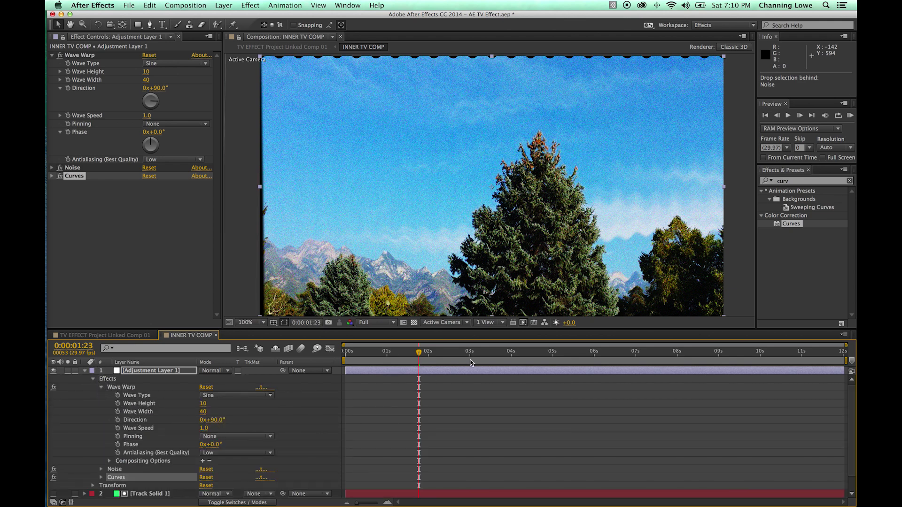
click(420, 352)
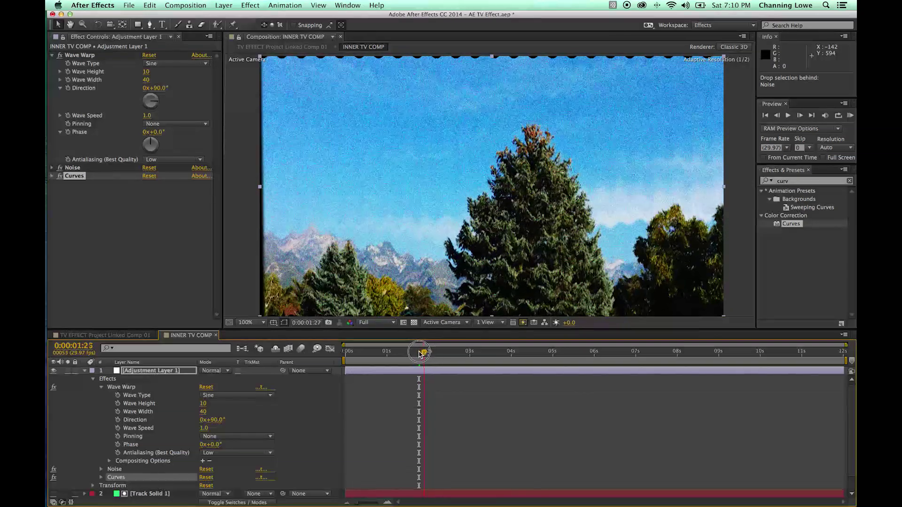
scroll(260, 435, down, 2)
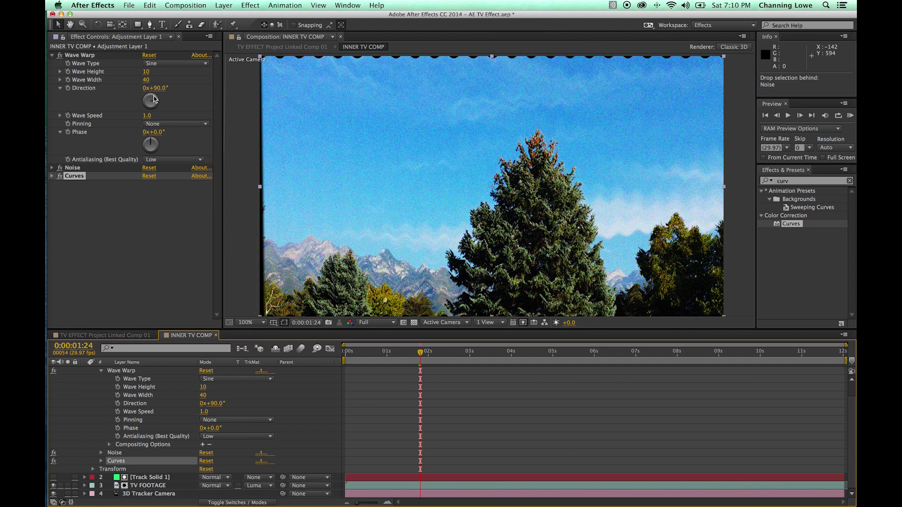
Step: Set Wave Warp's pinning to All Edges, its phase to 80° and its wave height to 13
click(168, 124)
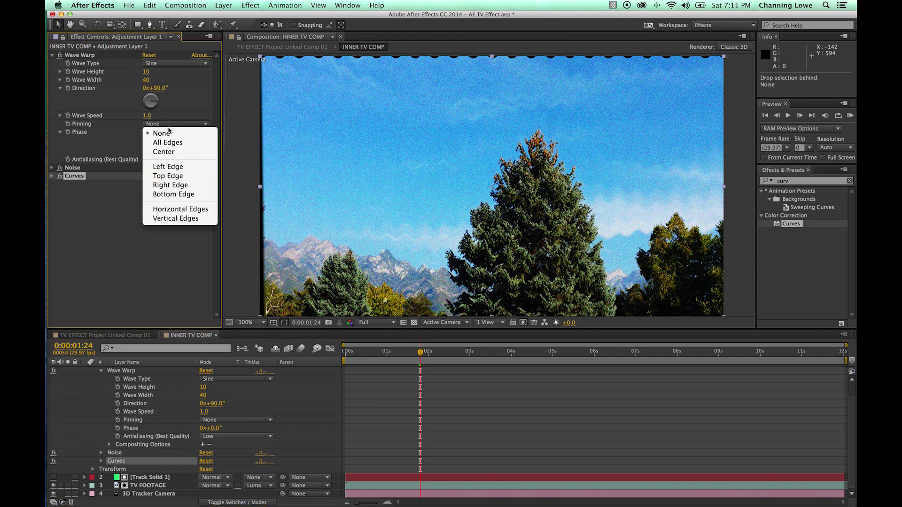
click(160, 137)
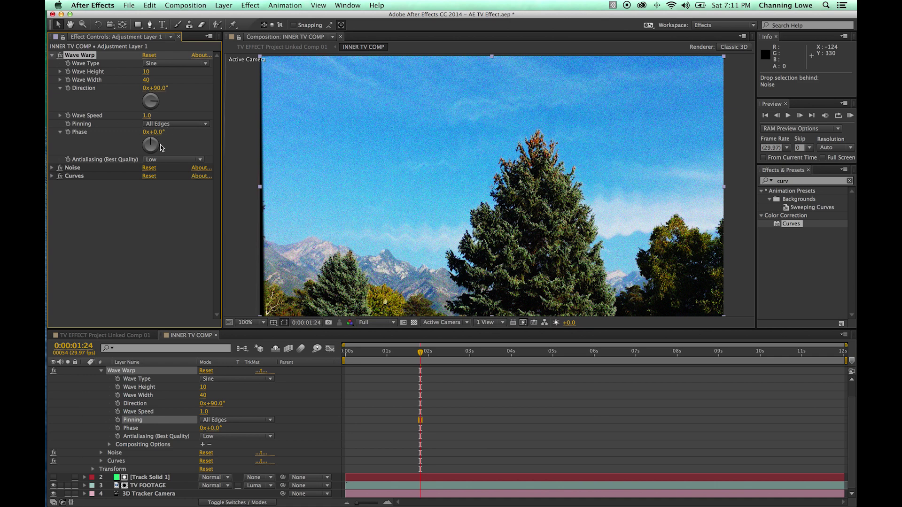
drag(159, 131, 137, 116)
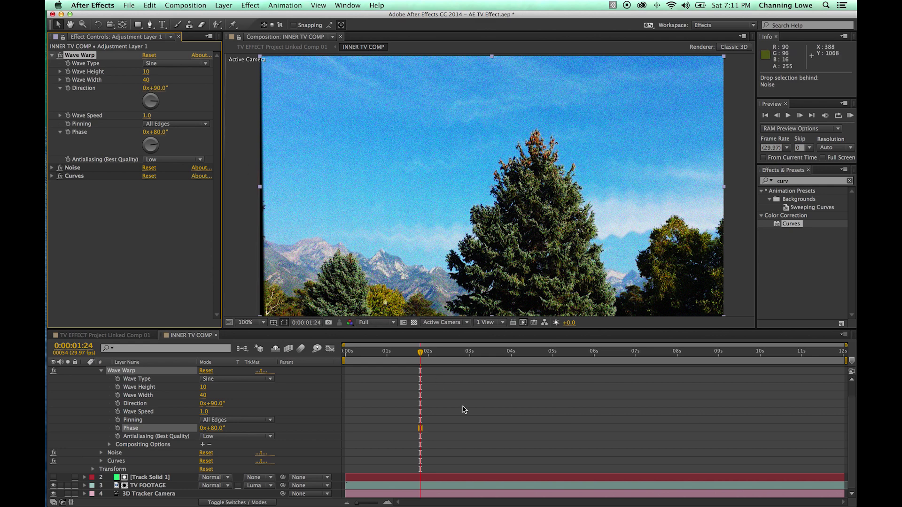
scroll(224, 396, up, 1)
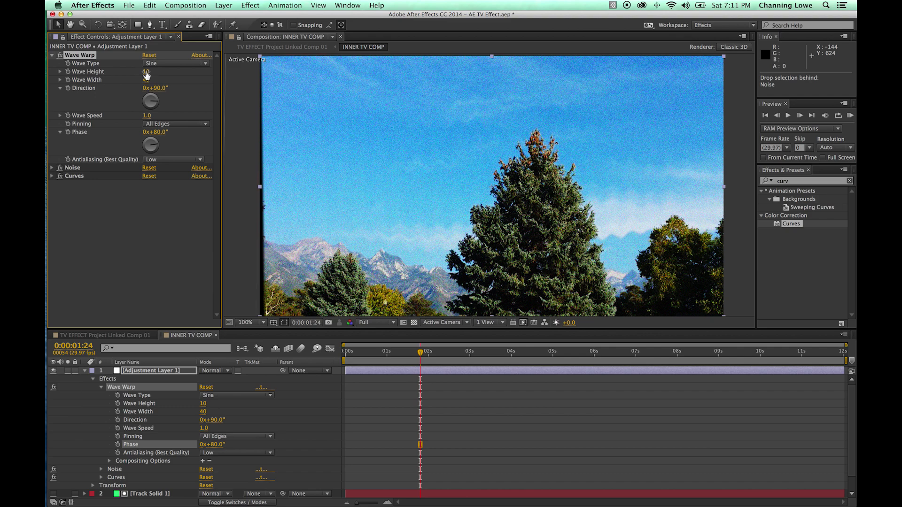
drag(148, 75, 148, 78)
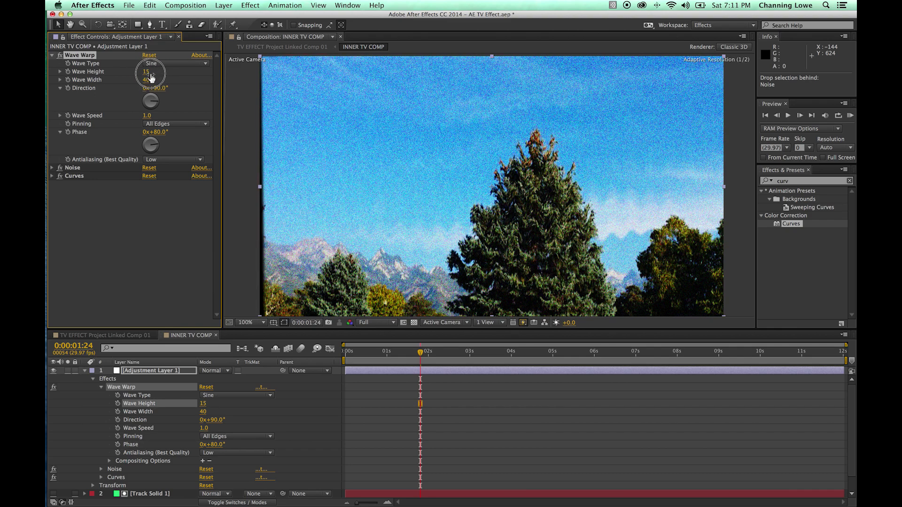
Step: Start keyframing Wave Warp's Wave Height, Wave Width and Wave Speed at 0:00:04:28
drag(421, 353, 549, 367)
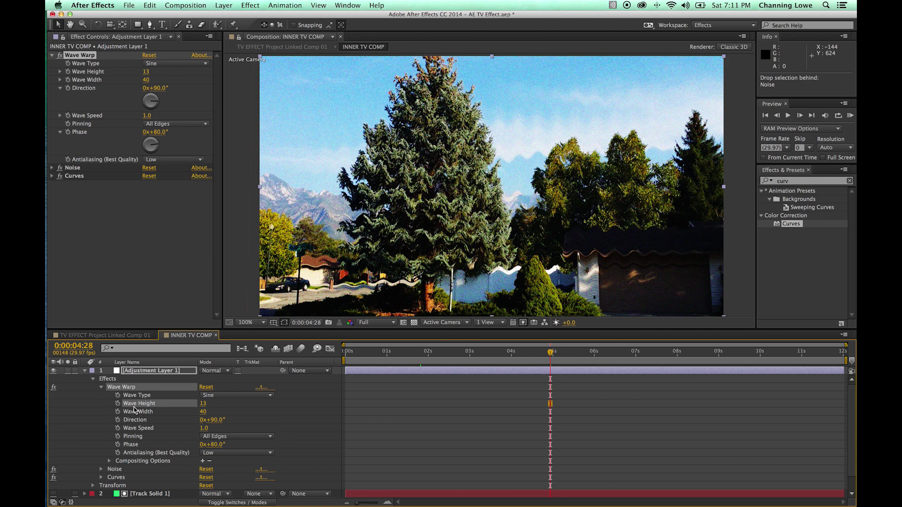
click(117, 403)
click(117, 411)
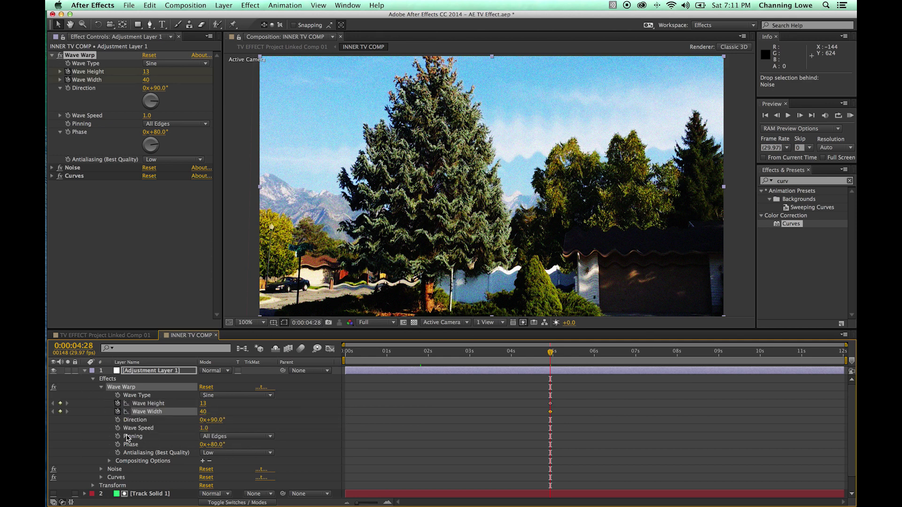
click(118, 427)
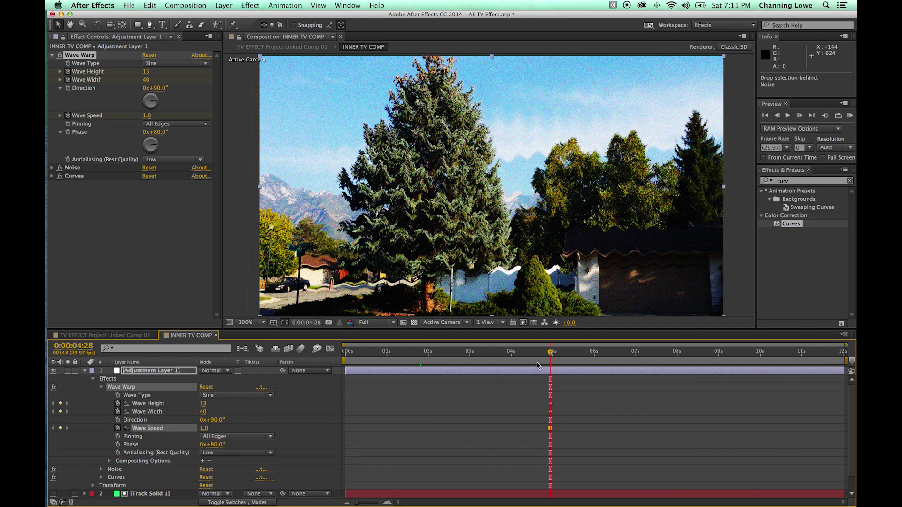
Step: Add Wave Height, Wave Width and Wave Speed keyframes at 0:00:04:11, setting Wave Height to 0 and Wave Width to 1
drag(551, 357, 526, 356)
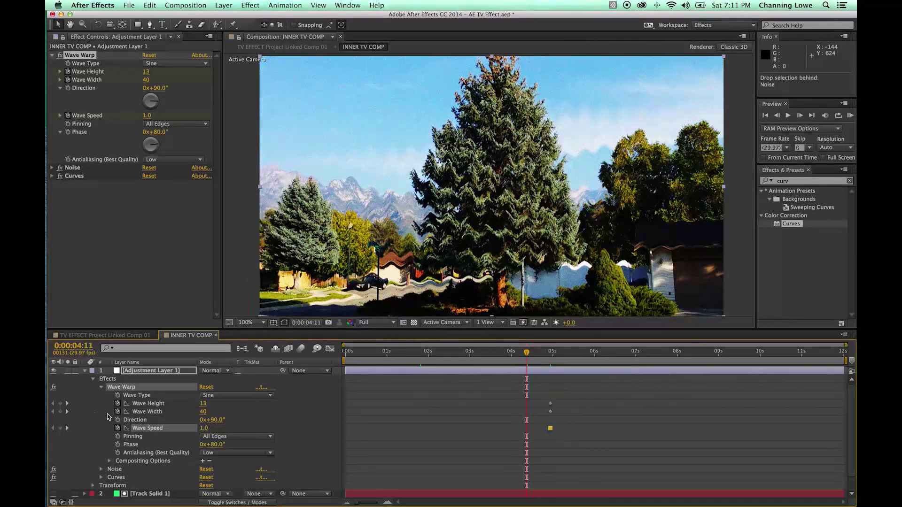
click(60, 412)
click(61, 403)
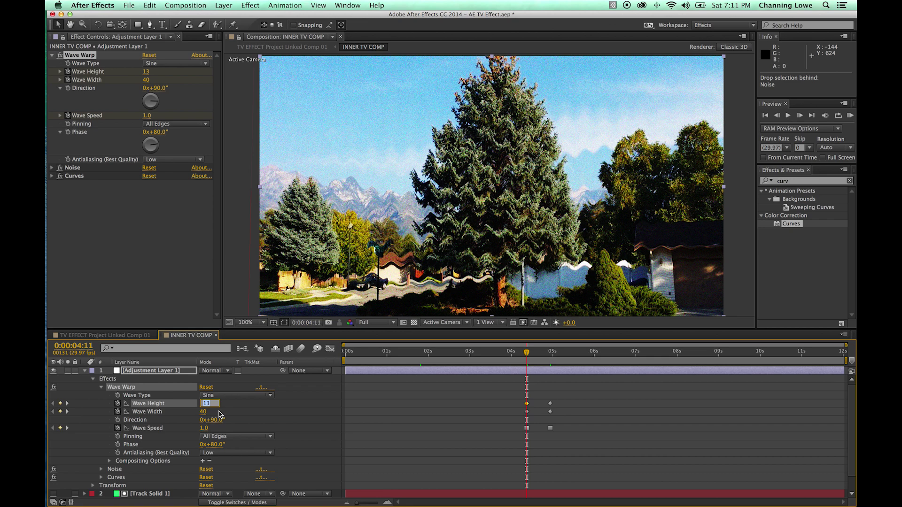
click(203, 411)
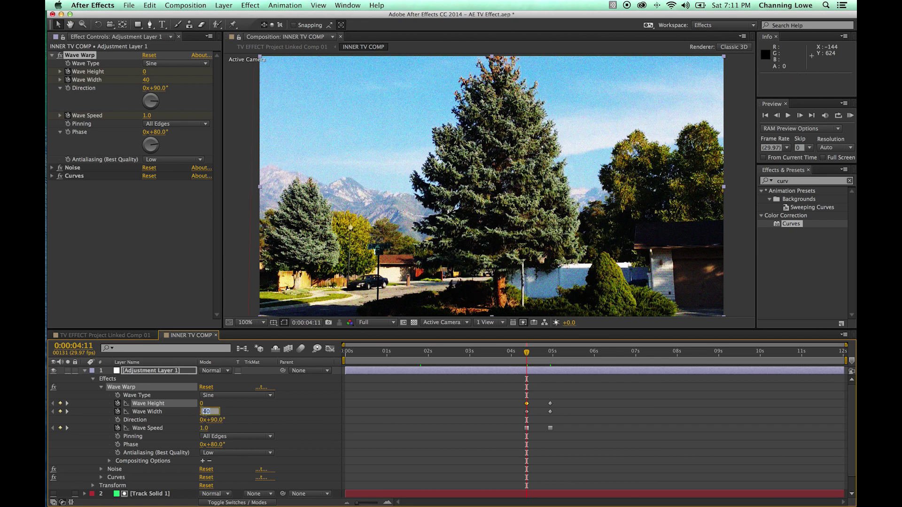
text(1)
key(Return)
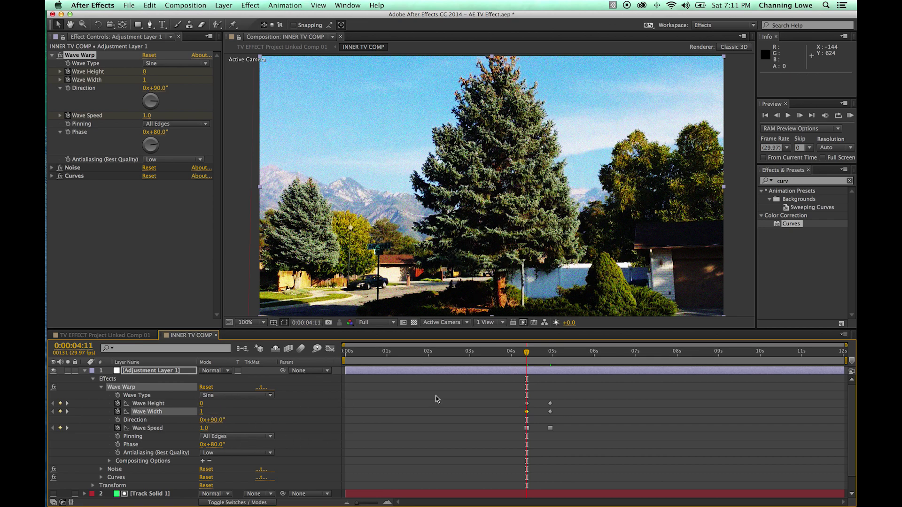
Step: Move the second set of Wave Height, Wave Width and Wave Speed keyframes to 0:00:05:10
drag(526, 352, 590, 367)
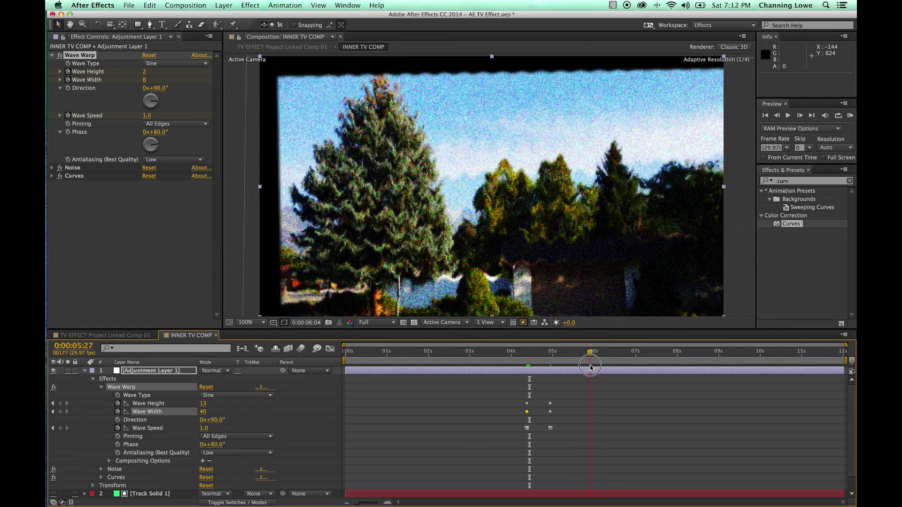
drag(539, 395, 563, 438)
drag(550, 406, 566, 405)
Step: Add a third set of Wave Warp keyframes at 0:00:05:26 with Wave Height 0 and Wave Width 1
drag(590, 353, 589, 356)
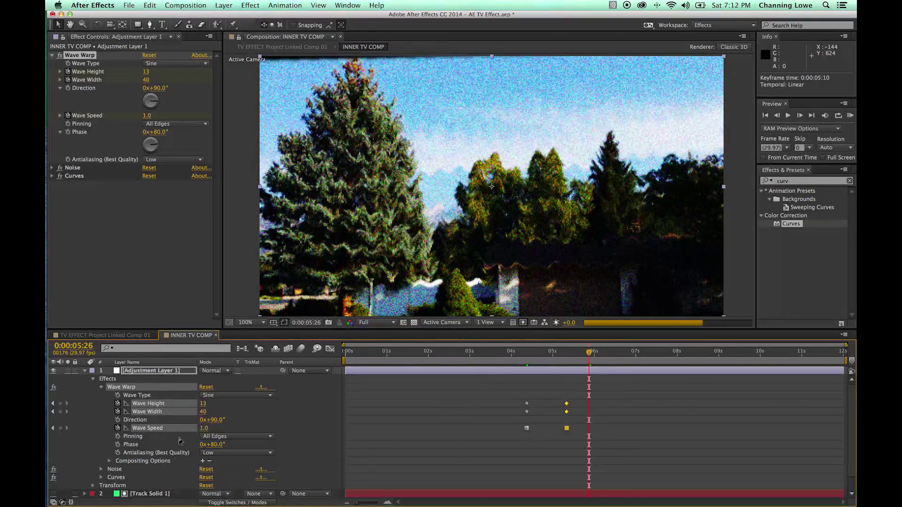
click(64, 407)
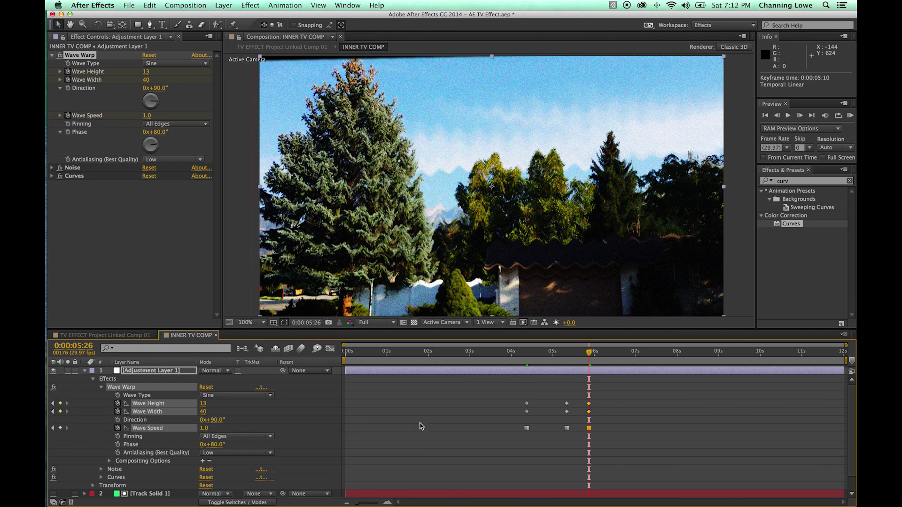
click(603, 404)
drag(599, 407, 585, 436)
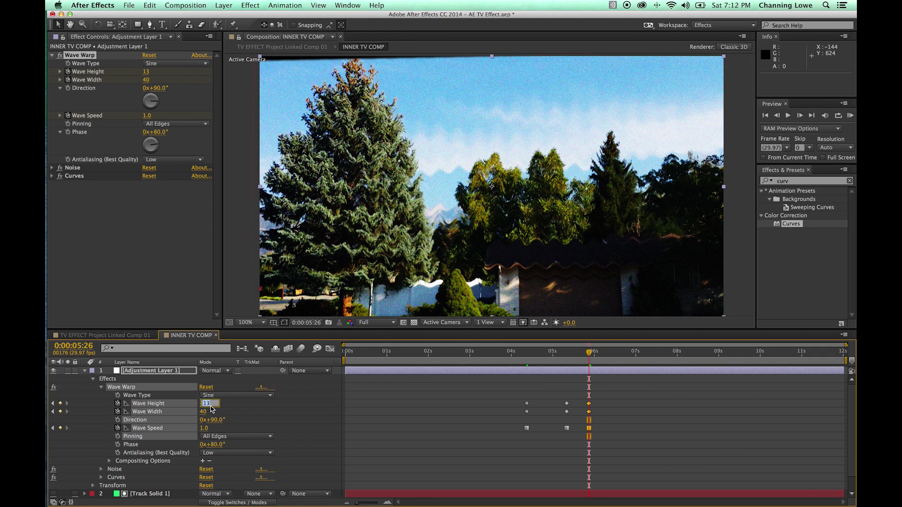
key(Return)
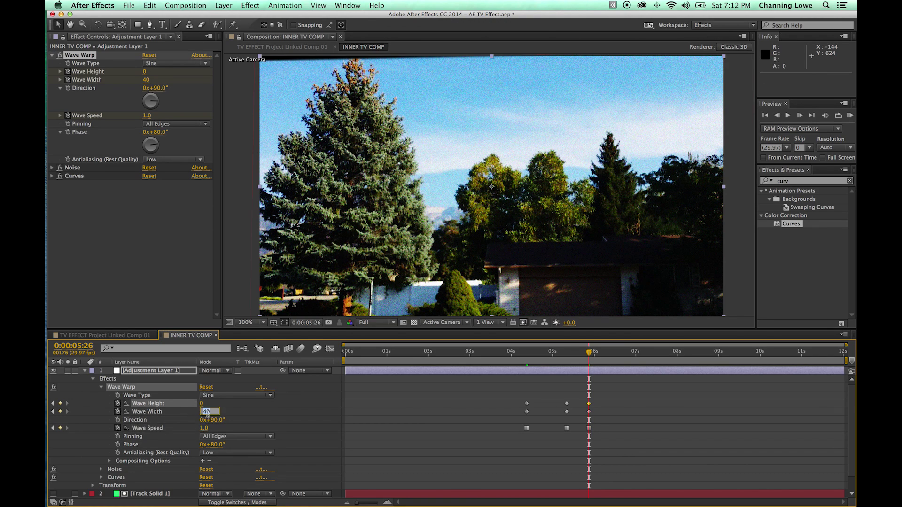
text(1)
key(Return)
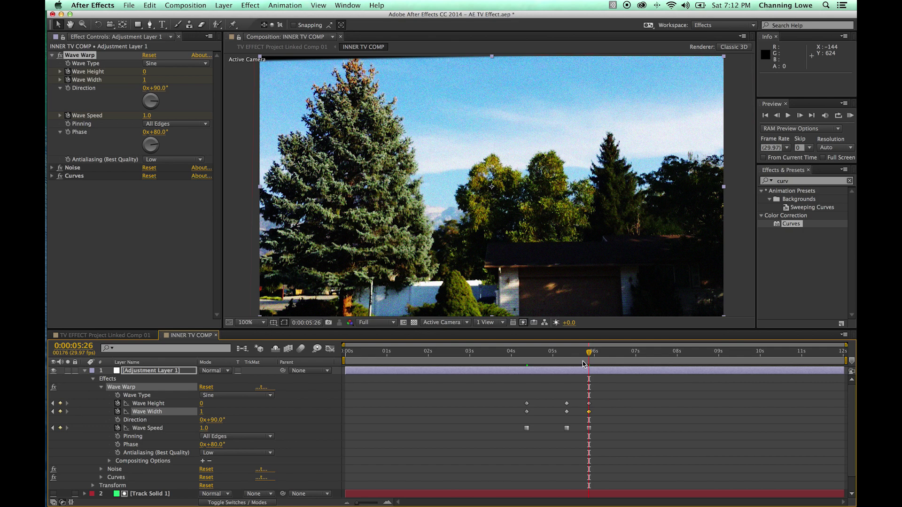
Step: Set Wave Warp's Wave Speed to 1.3 on the middle keyframe at 0:00:05:10
click(568, 359)
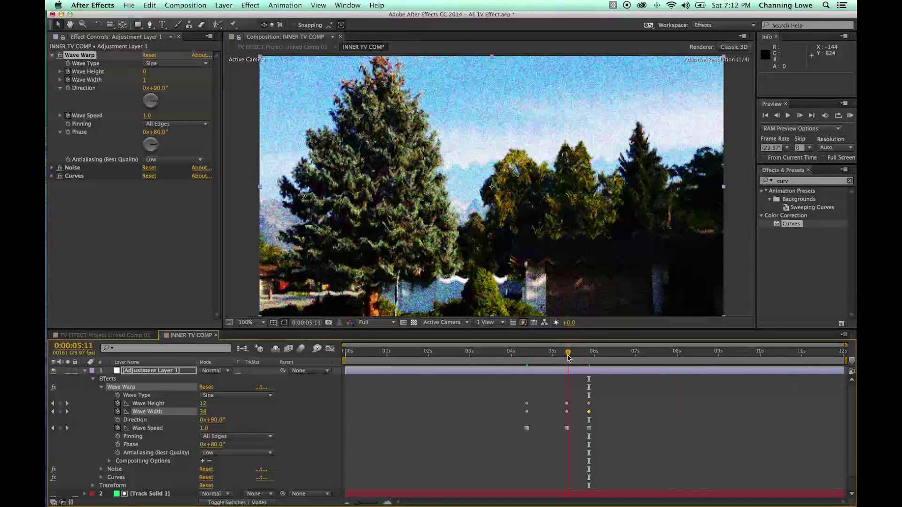
click(53, 428)
drag(205, 431, 218, 432)
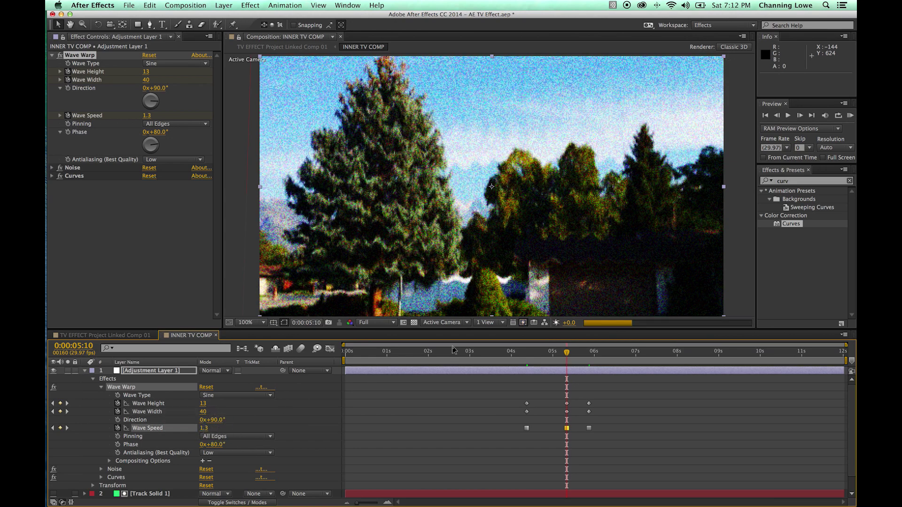
Step: Lower the composition's preview resolution to Third and play the interference animation from 0:00:04:09
click(387, 324)
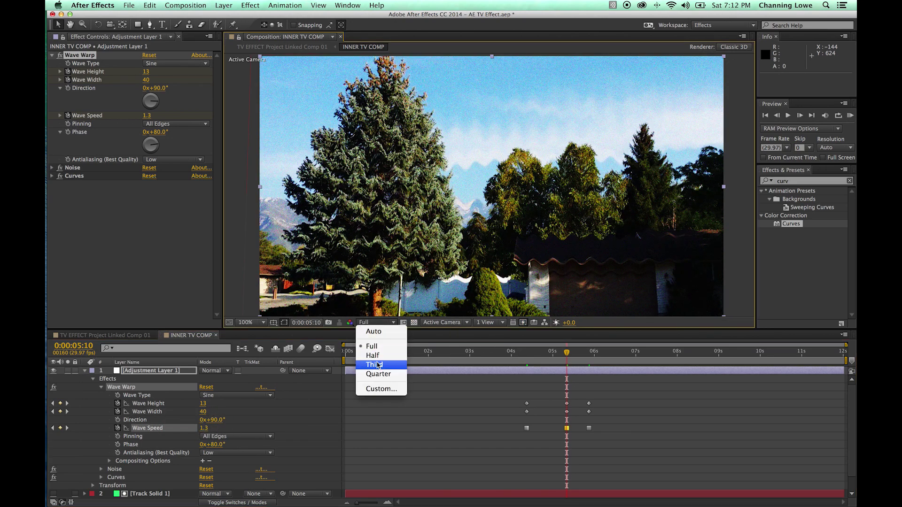
click(375, 365)
click(524, 351)
key(space)
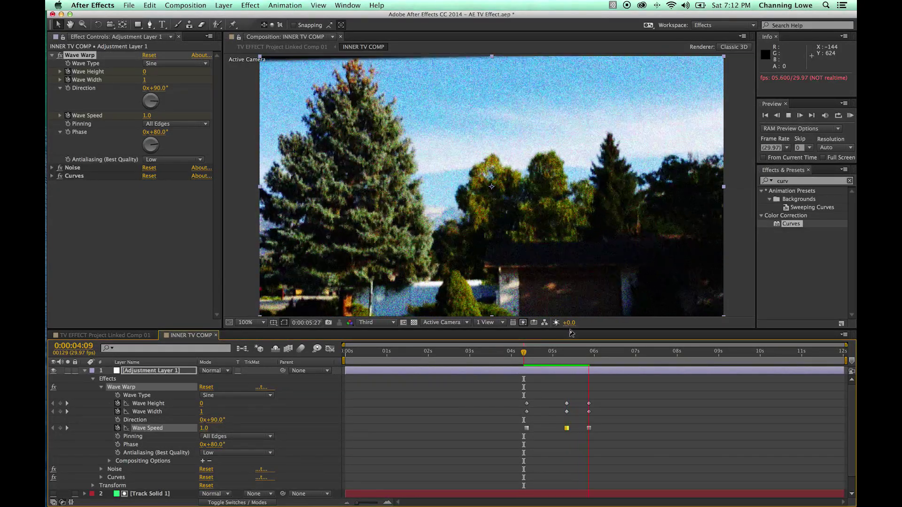
Step: Move the last set of Wave Warp keyframes to just past 0:00:06:06 and collapse Adjustment Layer 1's effects in the timeline
mouse_move(596, 397)
mouse_down()
mouse_move(581, 433)
mouse_move(595, 407)
mouse_move(607, 407)
mouse_up()
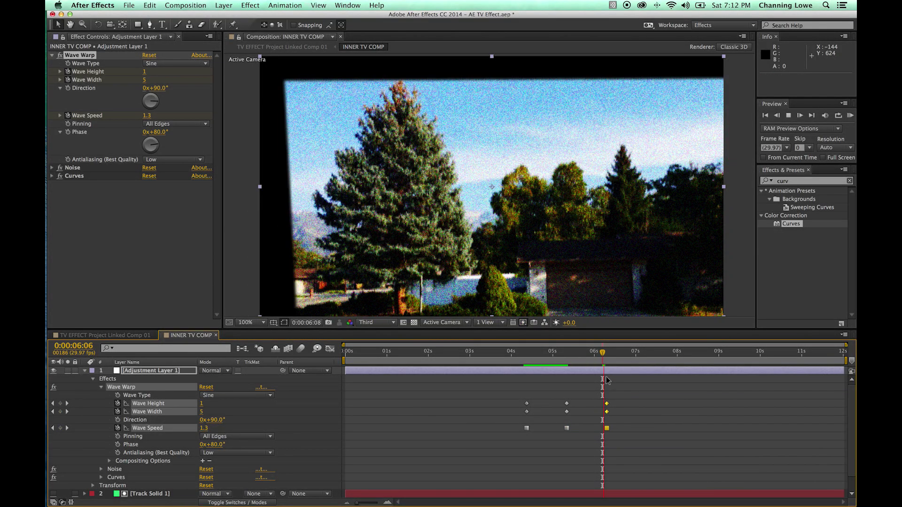
drag(602, 352, 545, 359)
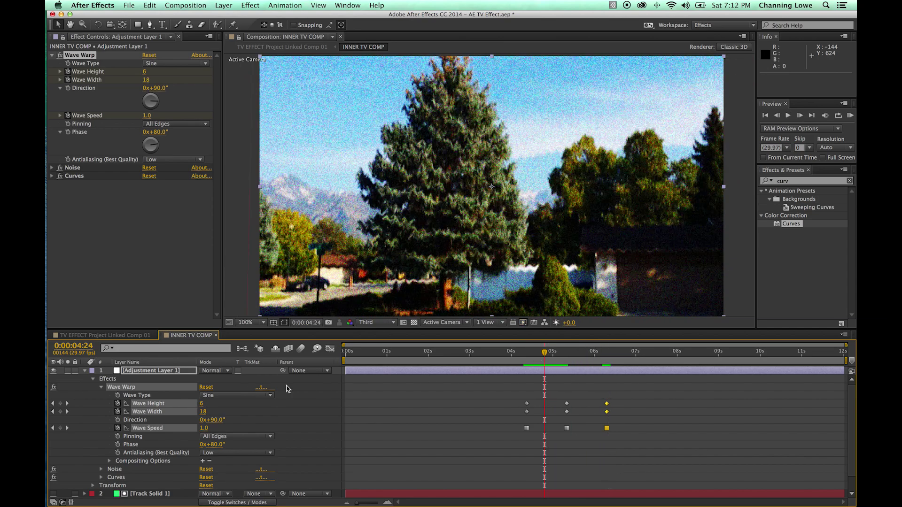
click(93, 380)
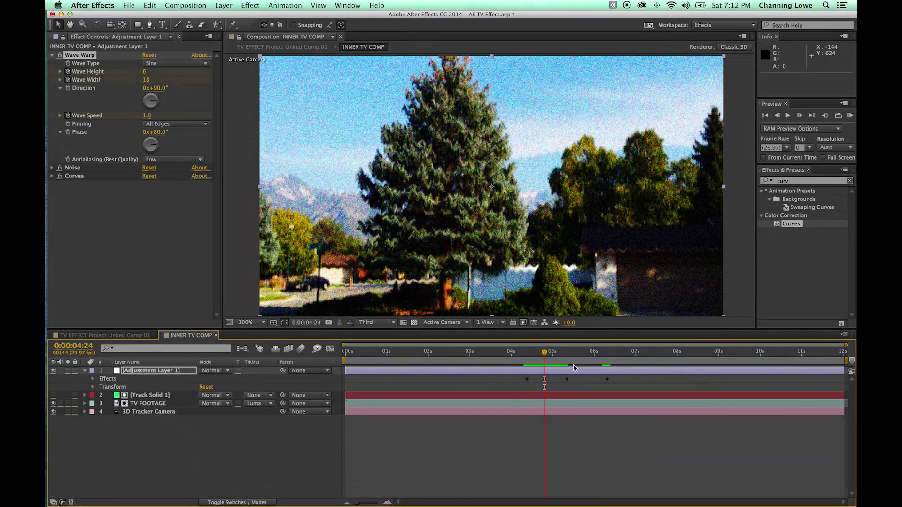
Step: Keyframe Adjustment Layer 1's Opacity from 0% at 0:00:03:20 to 100% at 0:00:04:15
drag(543, 356, 525, 357)
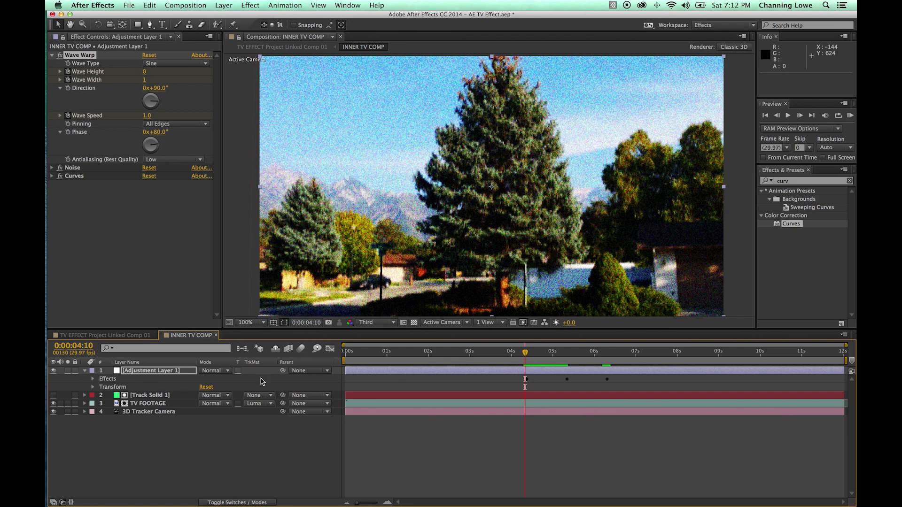
click(499, 354)
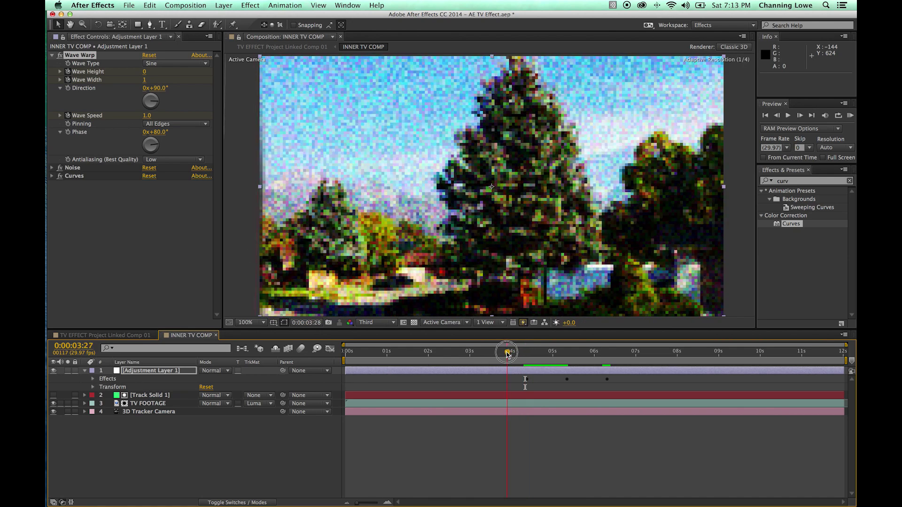
click(93, 386)
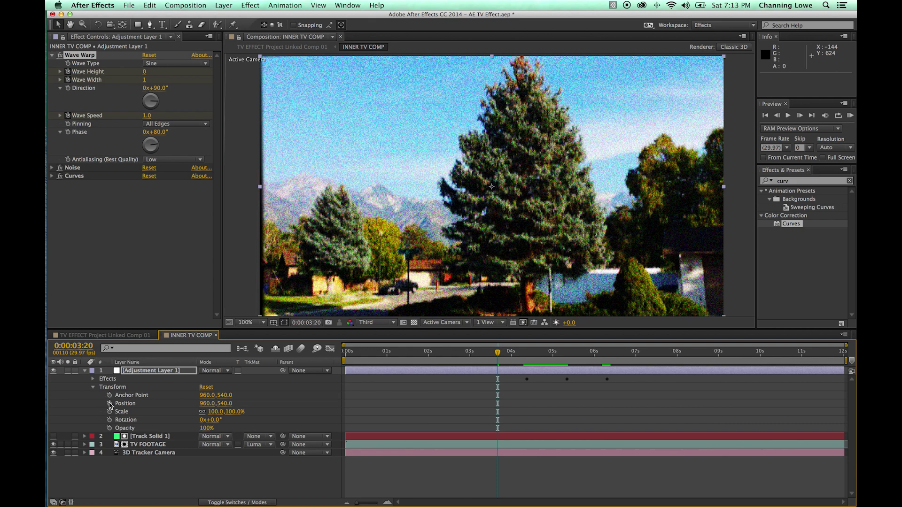
click(109, 428)
drag(497, 352, 534, 358)
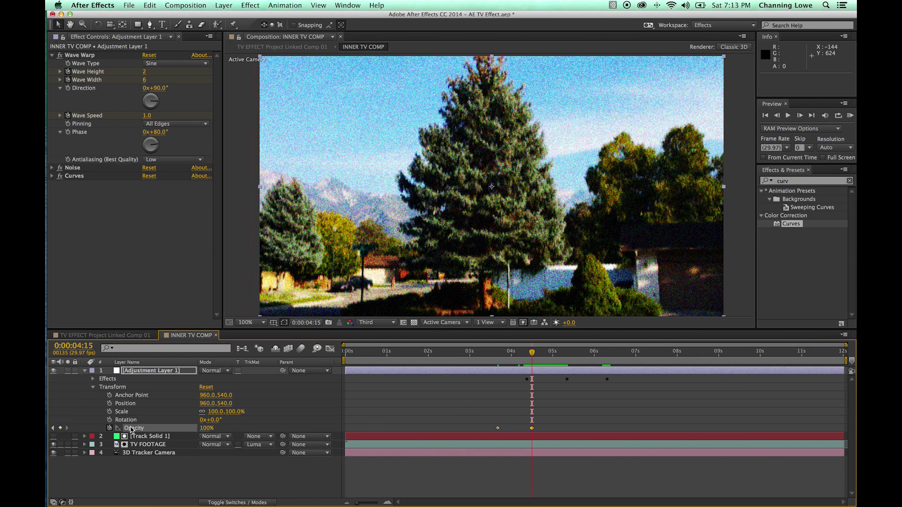
click(54, 428)
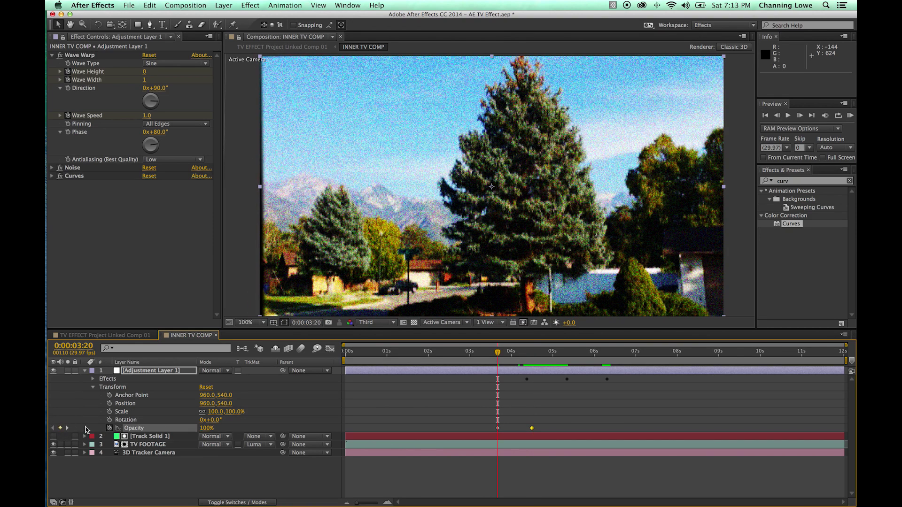
text(0)
key(Return)
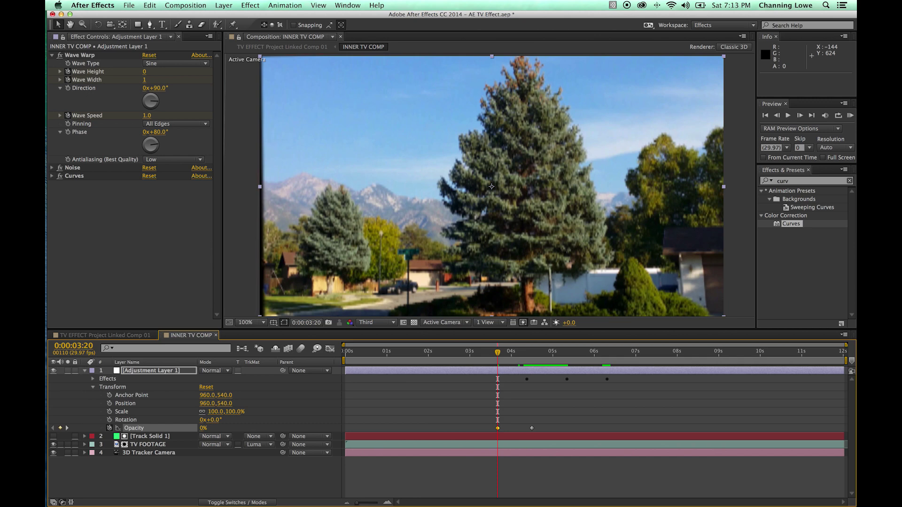
Step: Preview the interference fade from 0:00:02:29 and review the composited screen in TV EFFECT Project Linked Comp 01
key(space)
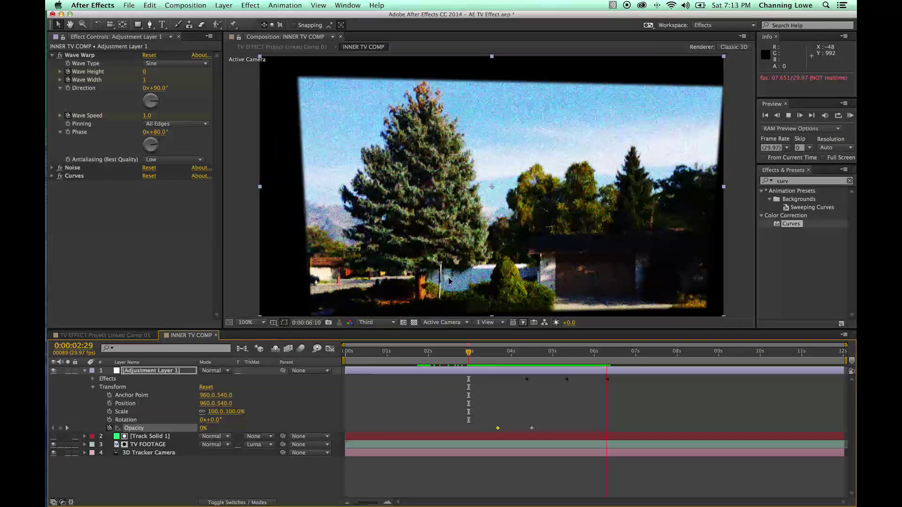
click(125, 335)
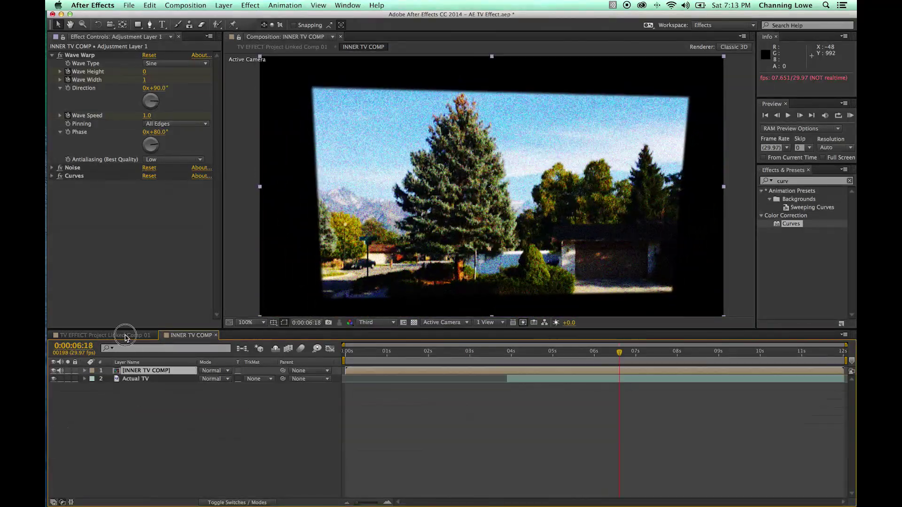
mouse_move(541, 356)
mouse_down()
mouse_move(502, 357)
mouse_move(559, 357)
mouse_up()
key(space)
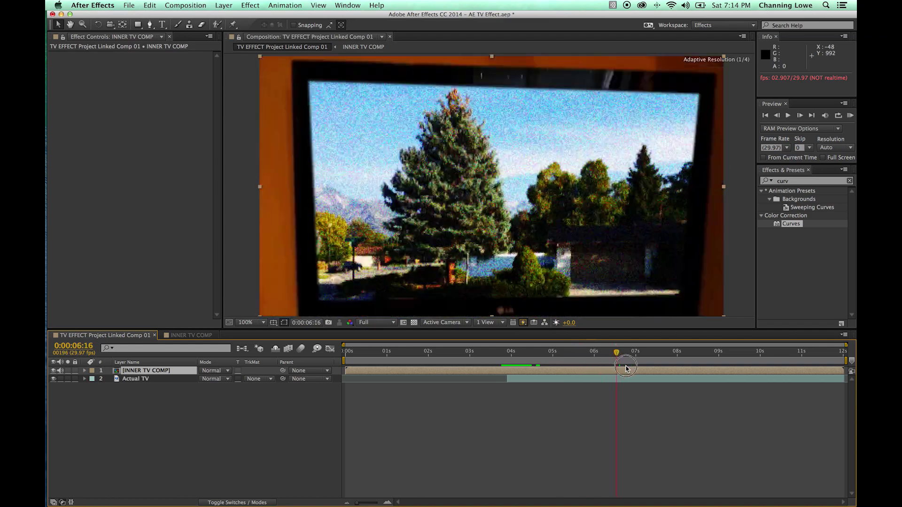
mouse_move(577, 367)
mouse_down()
mouse_move(564, 367)
mouse_move(627, 372)
mouse_move(554, 373)
mouse_move(646, 375)
mouse_up()
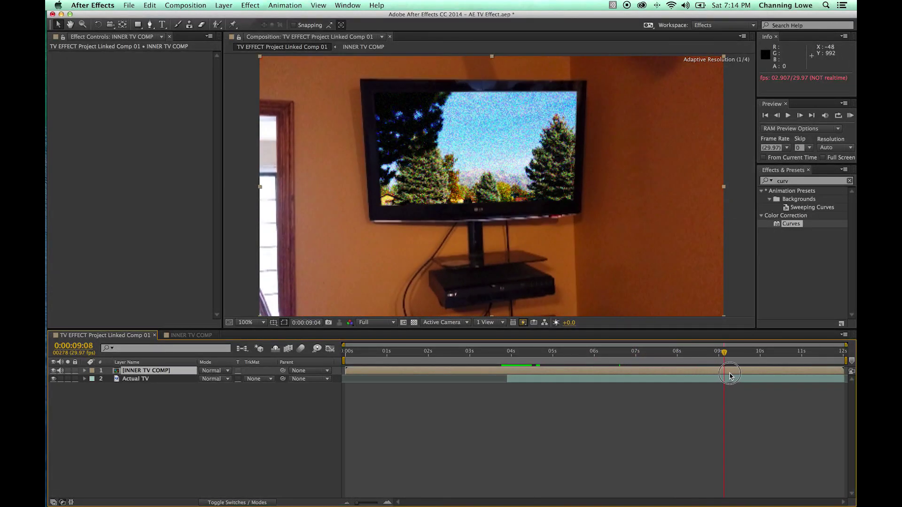
mouse_move(730, 356)
mouse_down()
mouse_move(796, 358)
mouse_move(692, 364)
mouse_up()
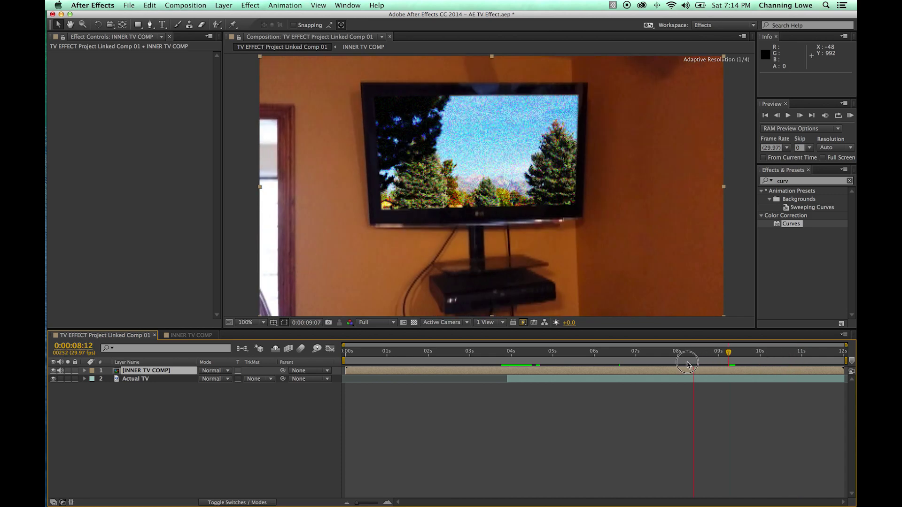
Step: Collapse Adjustment Layer 1's Transform properties in INNER TV COMP and check the frame at 0:00:07:08 in TV EFFECT Project Linked Comp 01
double_click(133, 370)
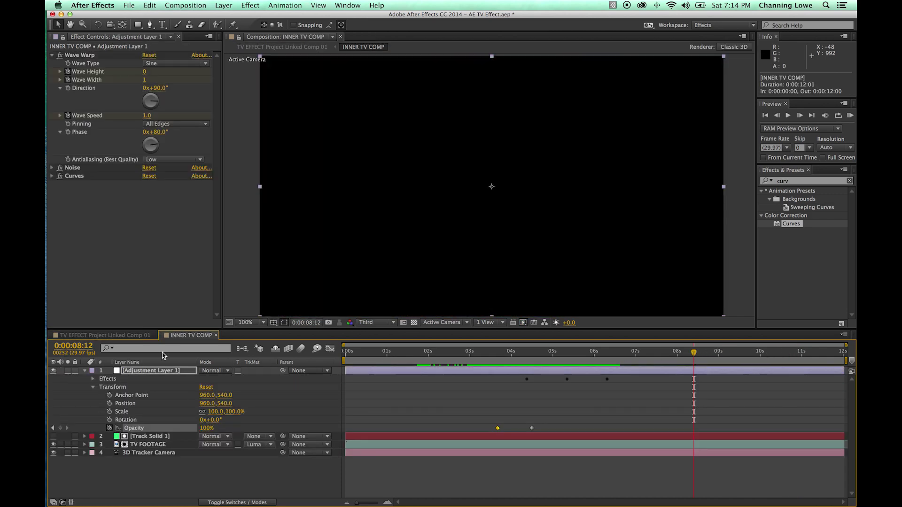
click(116, 372)
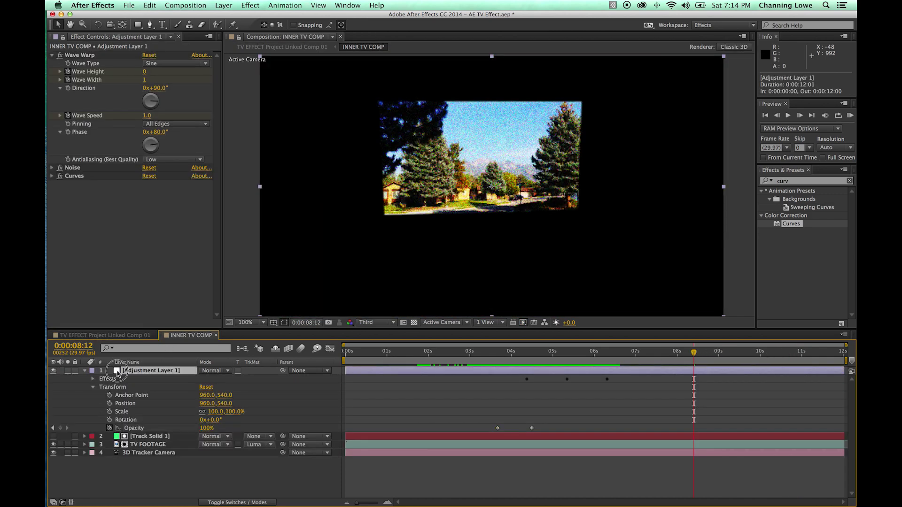
click(94, 387)
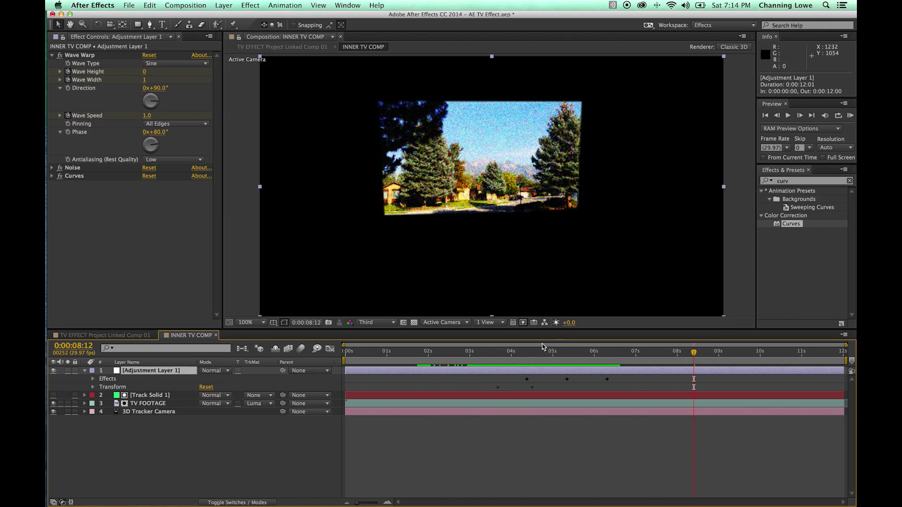
drag(530, 356, 647, 367)
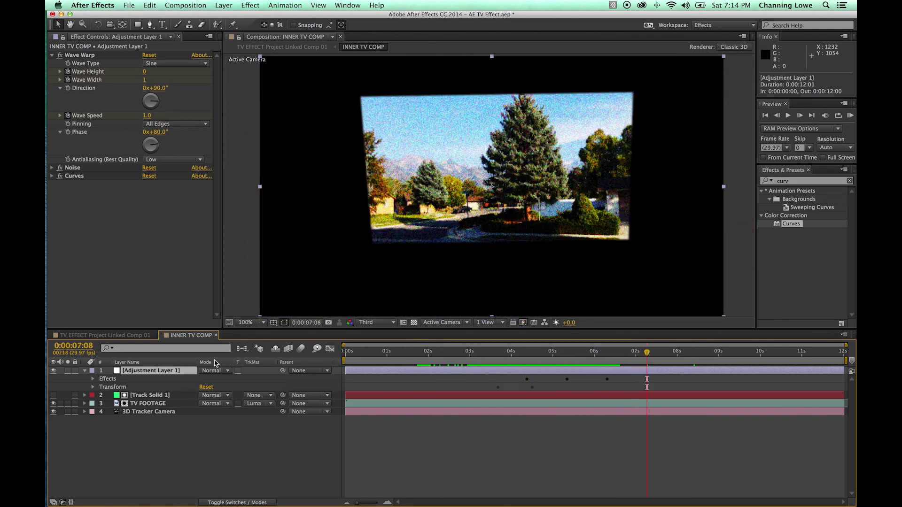
click(116, 336)
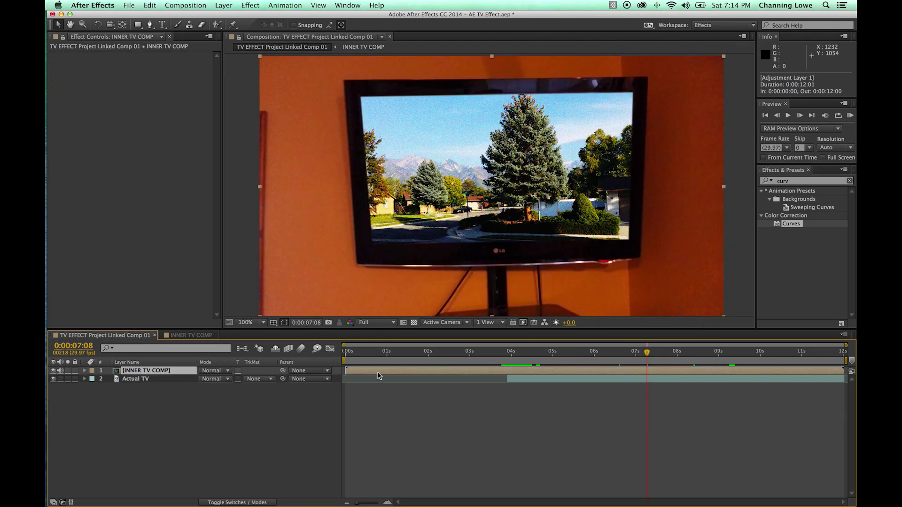
key(super+q)
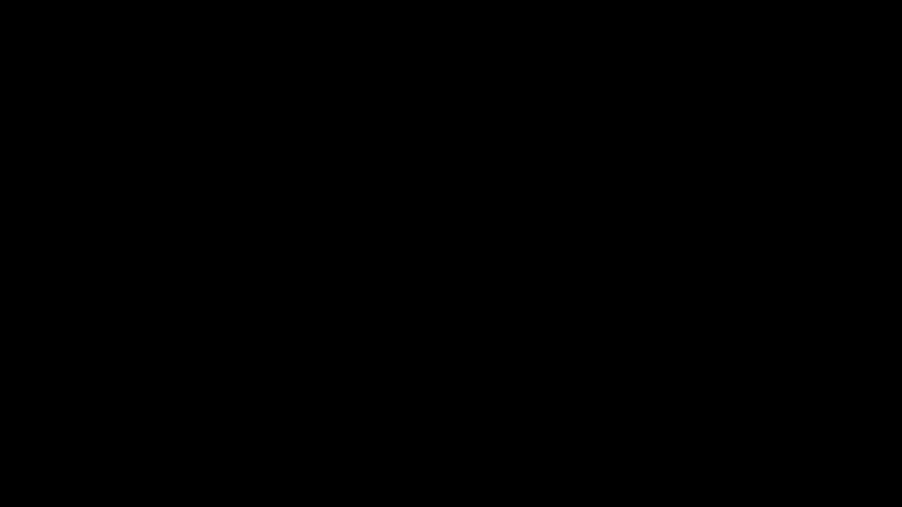